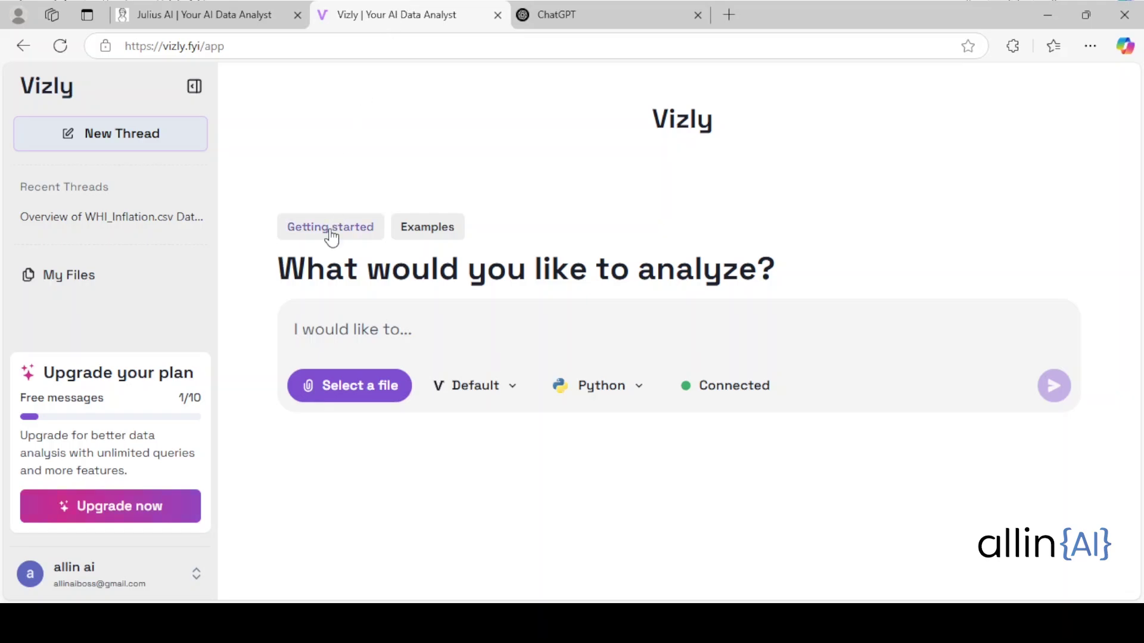
Look over ChatGPT, the runtimes and full AI model list in Julius AI, and the programming language options in Vizly
{"action": "left_click", "coordinate": [557, 6]}
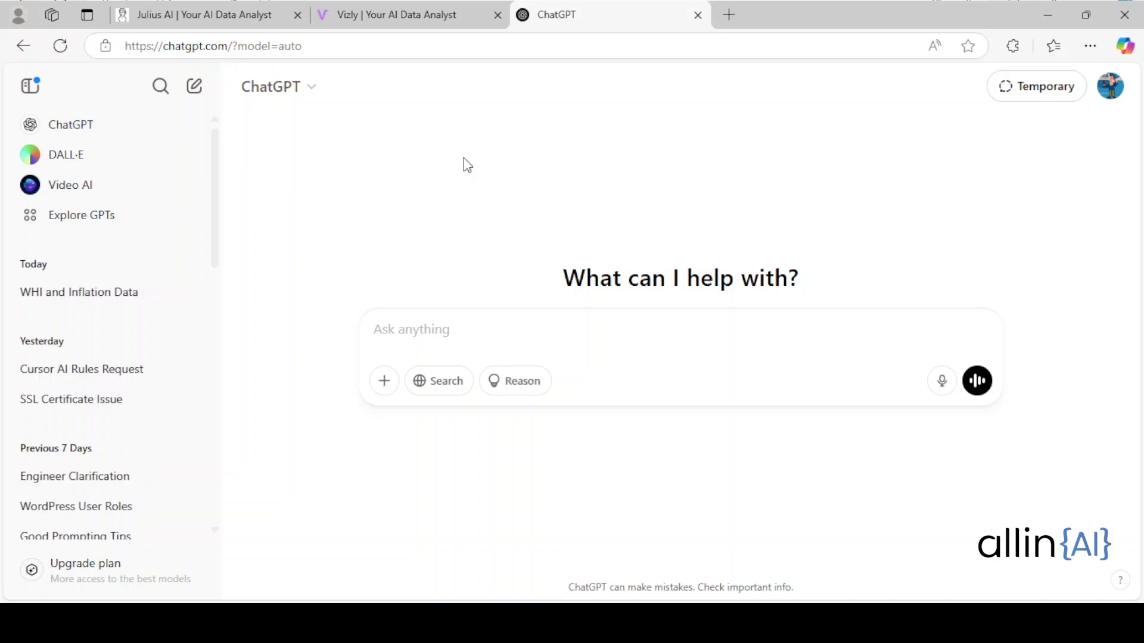
{"action": "left_click", "coordinate": [213, 8]}
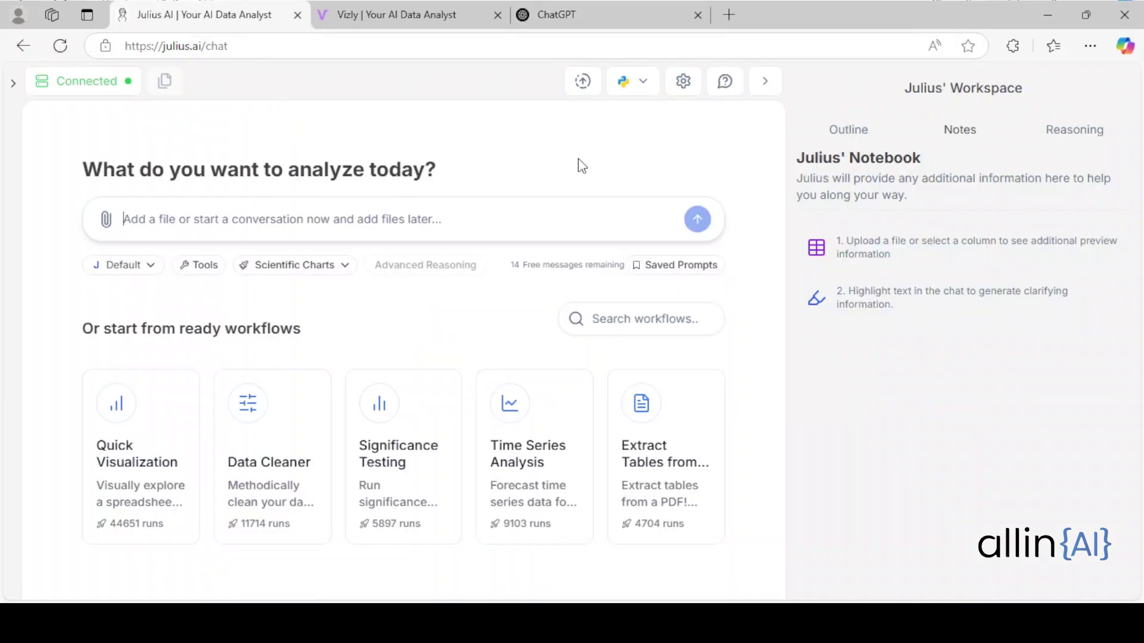
{"action": "left_click", "coordinate": [642, 84]}
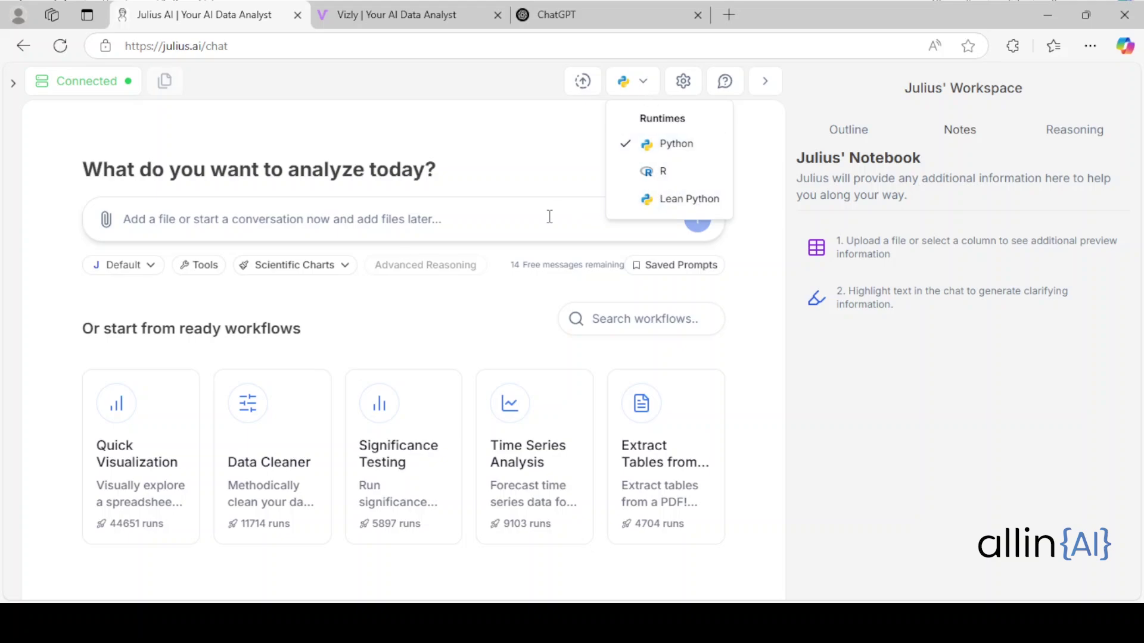
{"action": "left_click", "coordinate": [151, 268]}
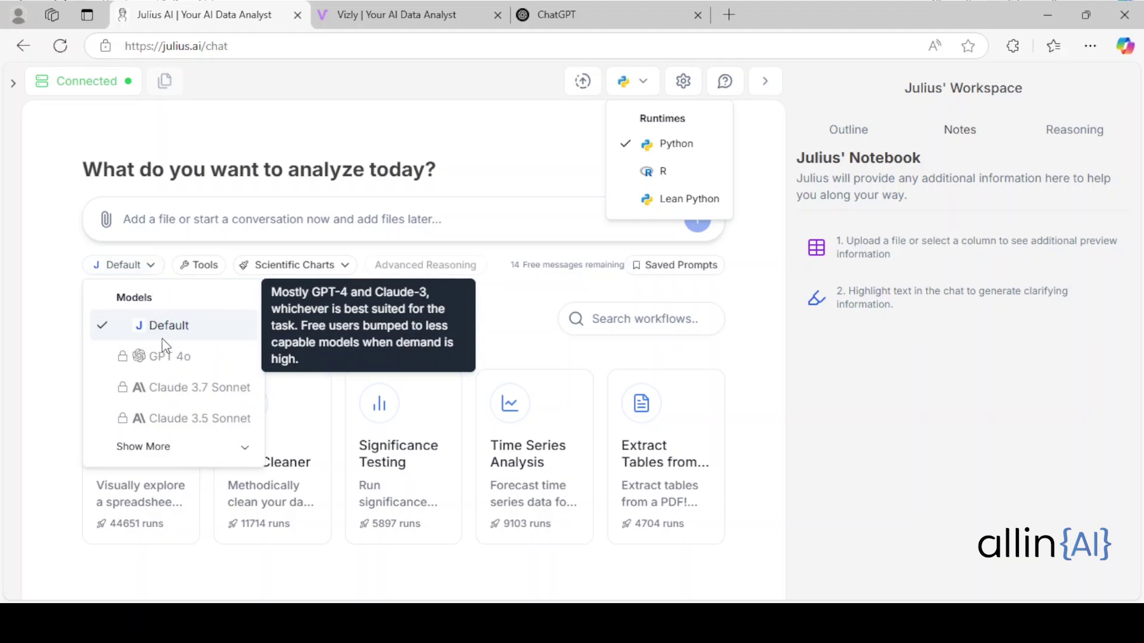
{"action": "left_click", "coordinate": [192, 447]}
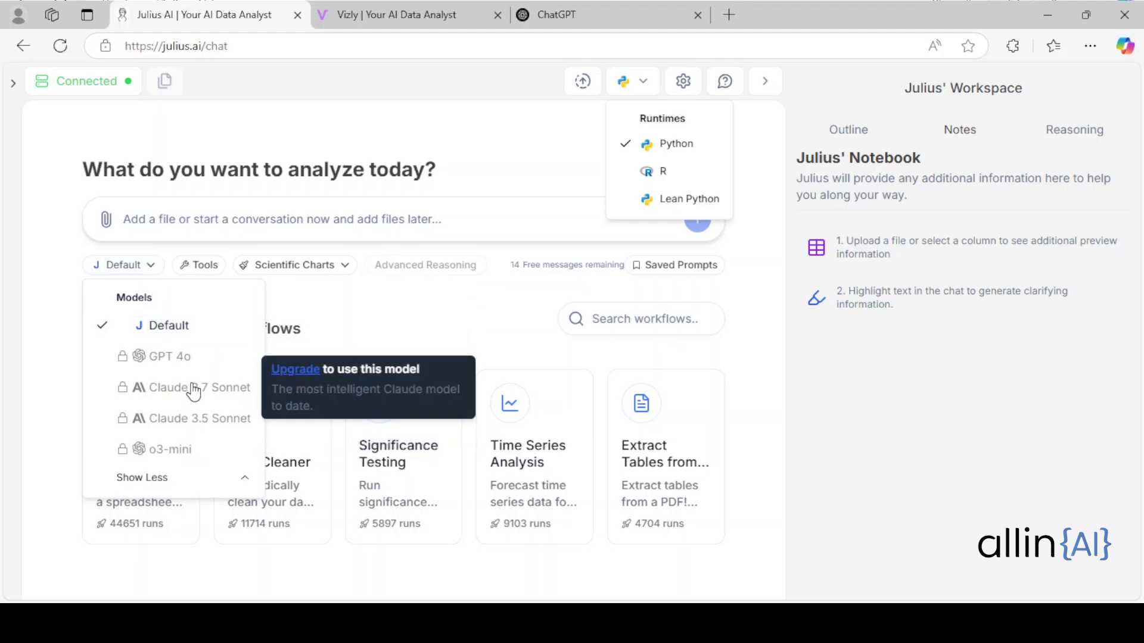
{"action": "left_click", "coordinate": [409, 2]}
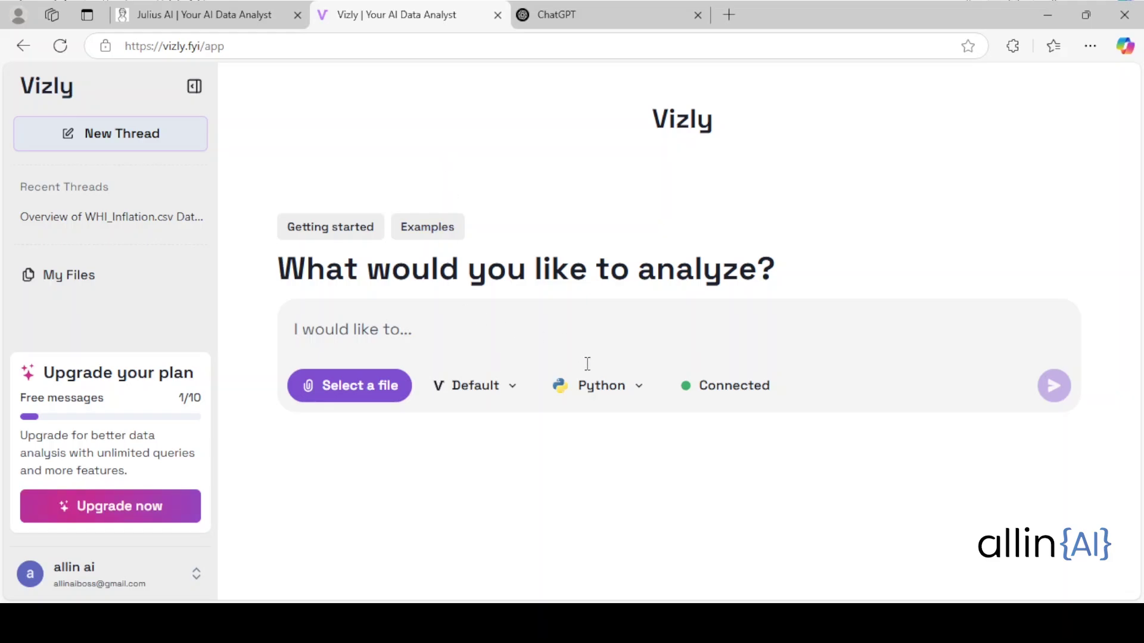
{"action": "left_click", "coordinate": [593, 390]}
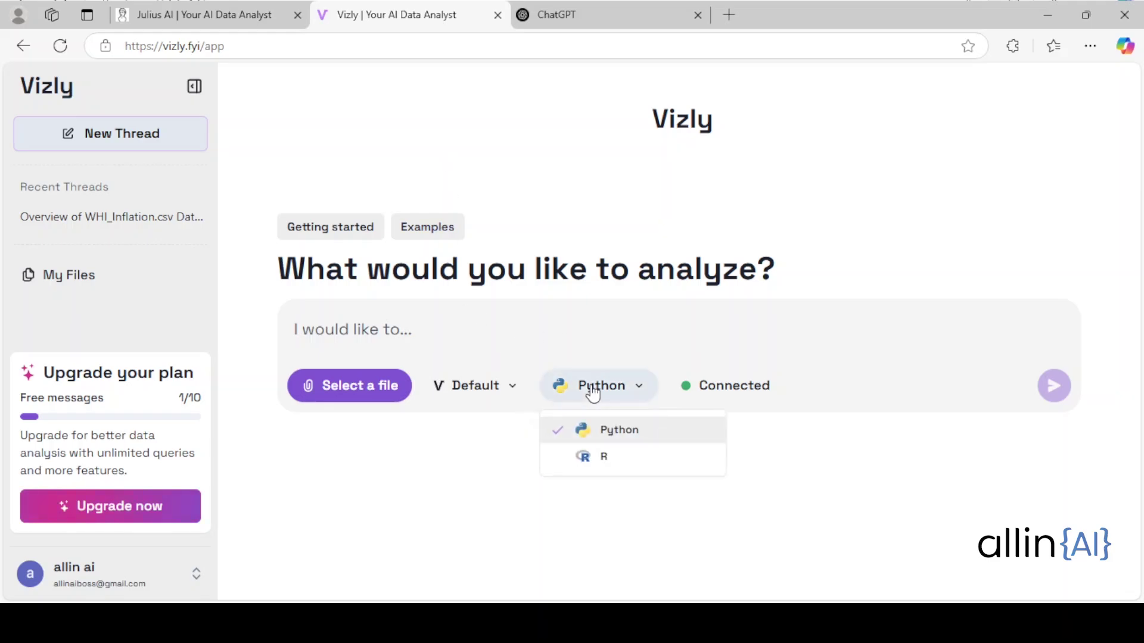
Switch to Julius AI and upload the WHI_Inflation.csv file from the computer to its chat
{"action": "left_click", "coordinate": [237, 8]}
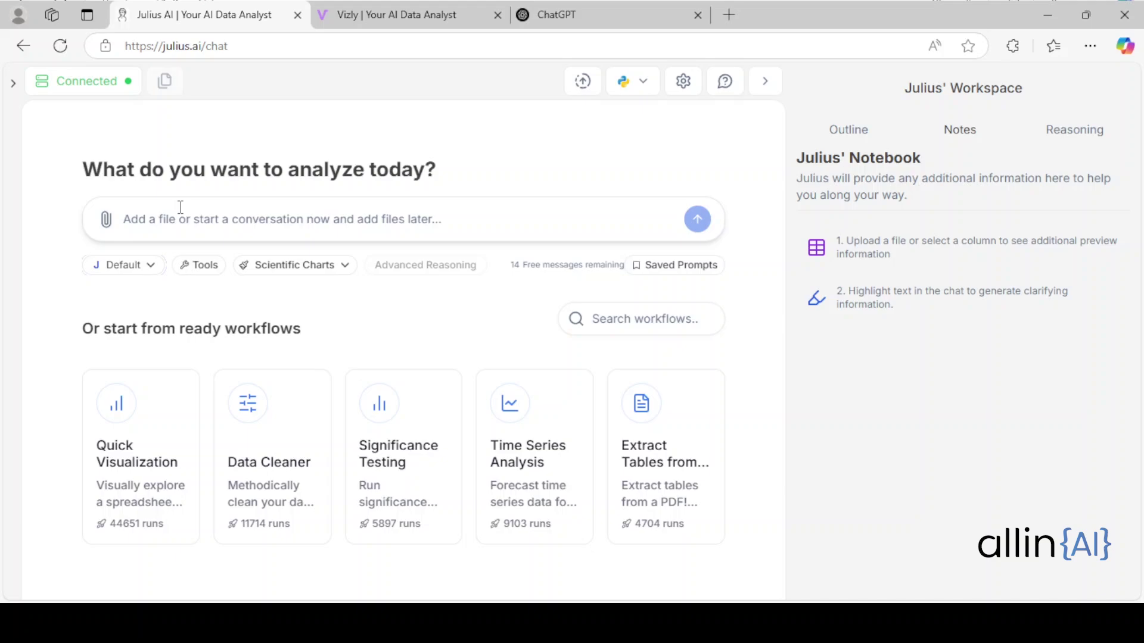
{"action": "left_click", "coordinate": [107, 220]}
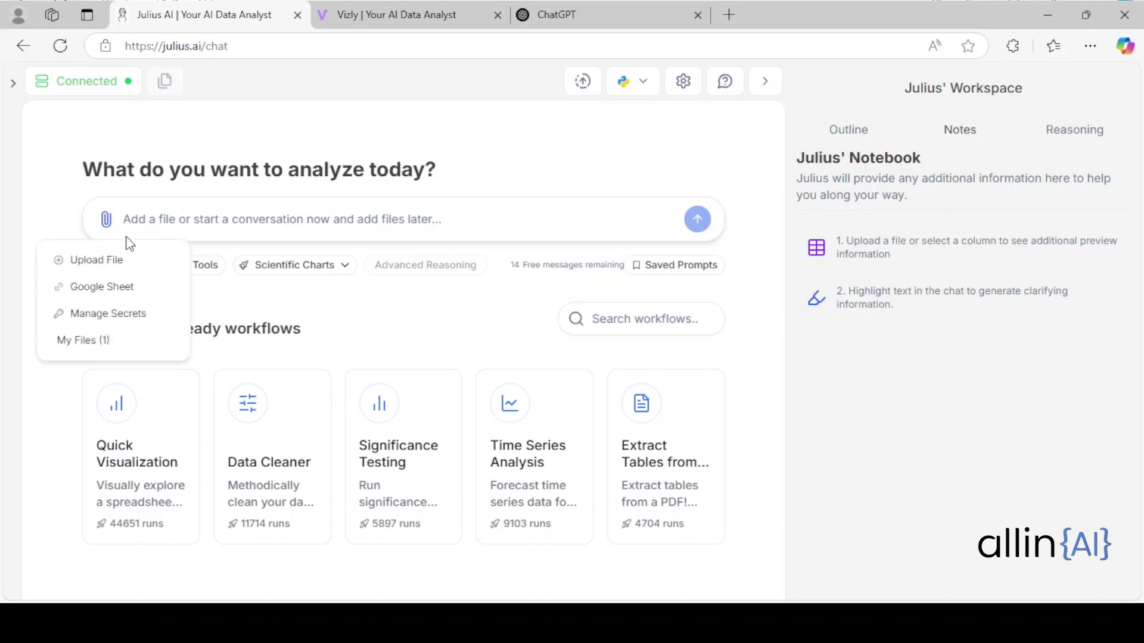
{"action": "left_click", "coordinate": [110, 257]}
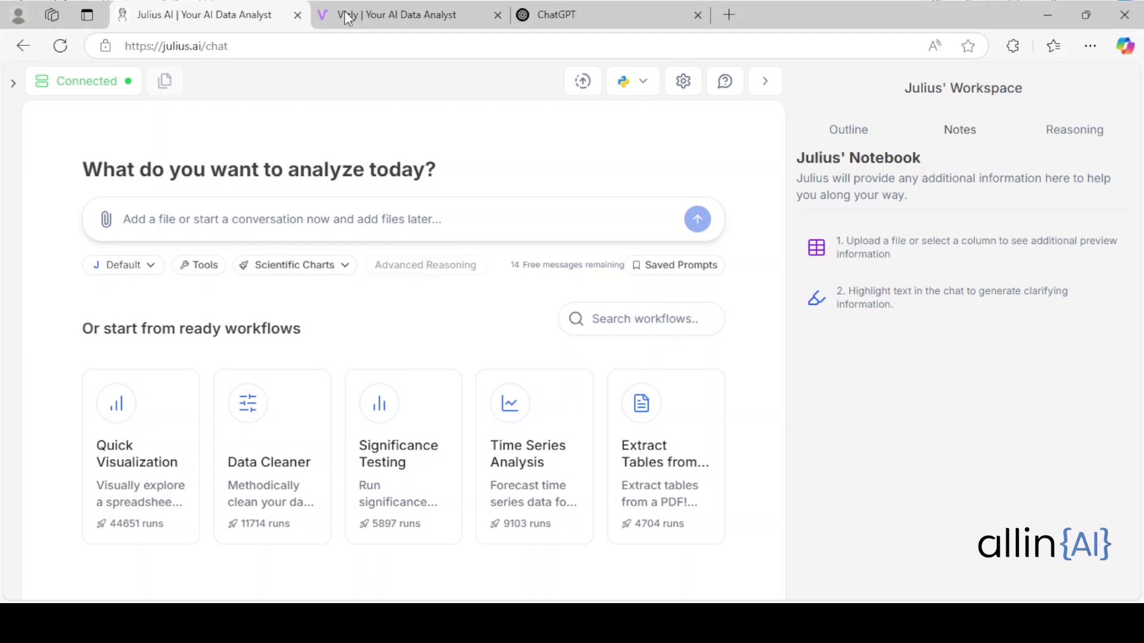
Switch to Vizly and upload WHI_Inflation.csv from the computer as the file to analyze
{"action": "left_click", "coordinate": [393, 9]}
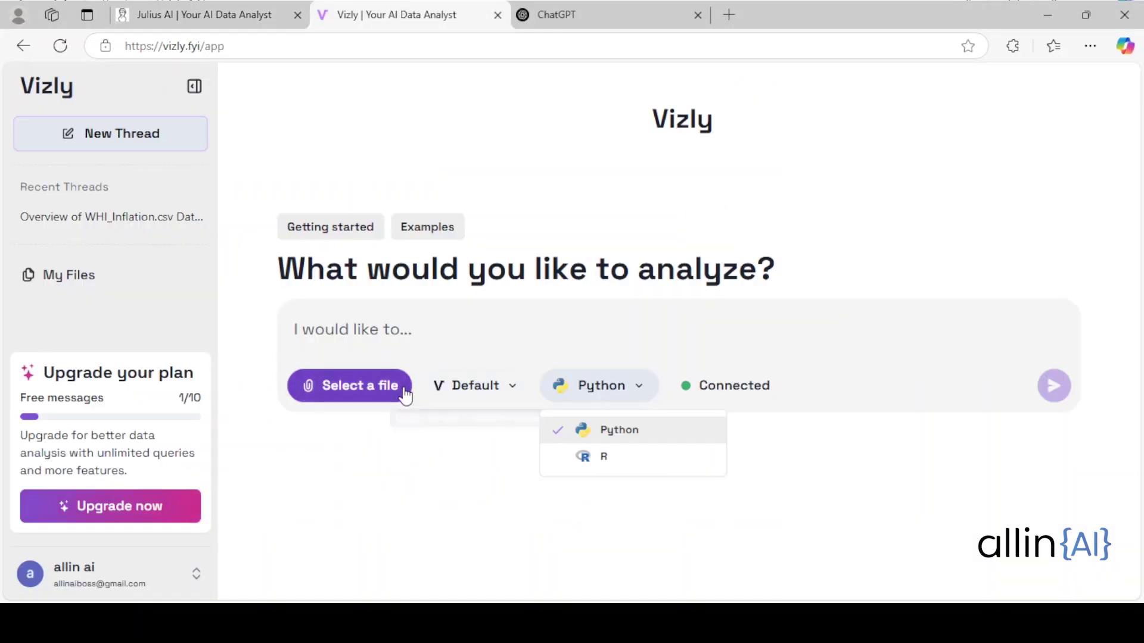
{"action": "left_click", "coordinate": [339, 396]}
{"action": "left_click", "coordinate": [356, 393]}
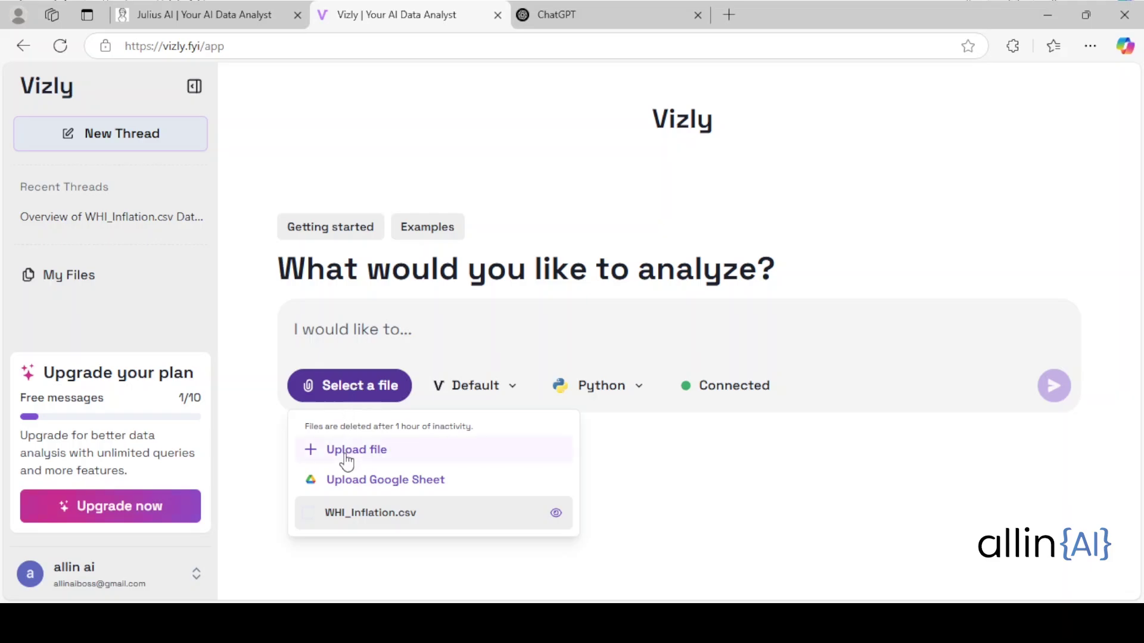
{"action": "left_click", "coordinate": [313, 455]}
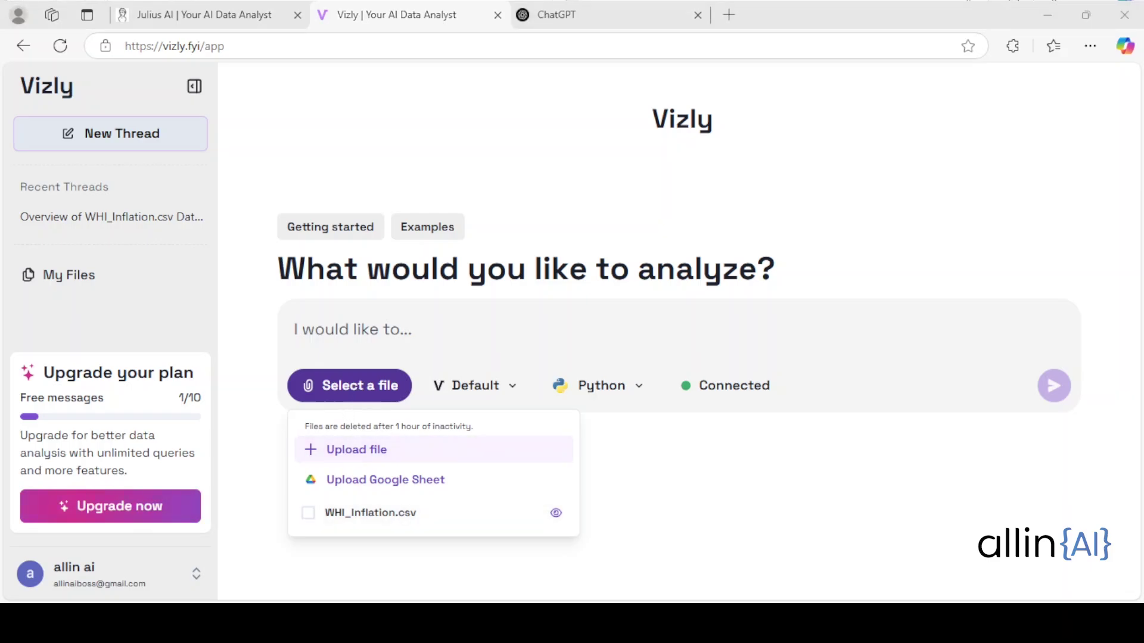
Switch to ChatGPT and attach WHI_Inflation.csv from the computer to a new message
{"action": "left_click", "coordinate": [610, 2]}
{"action": "left_click", "coordinate": [375, 388]}
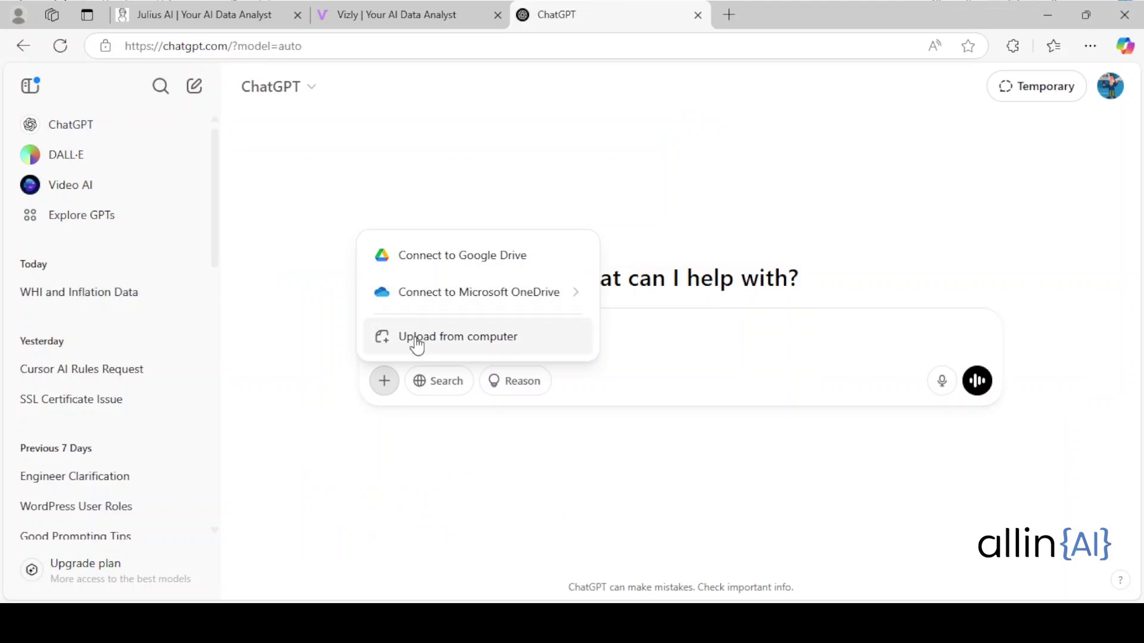
{"action": "left_click", "coordinate": [490, 335]}
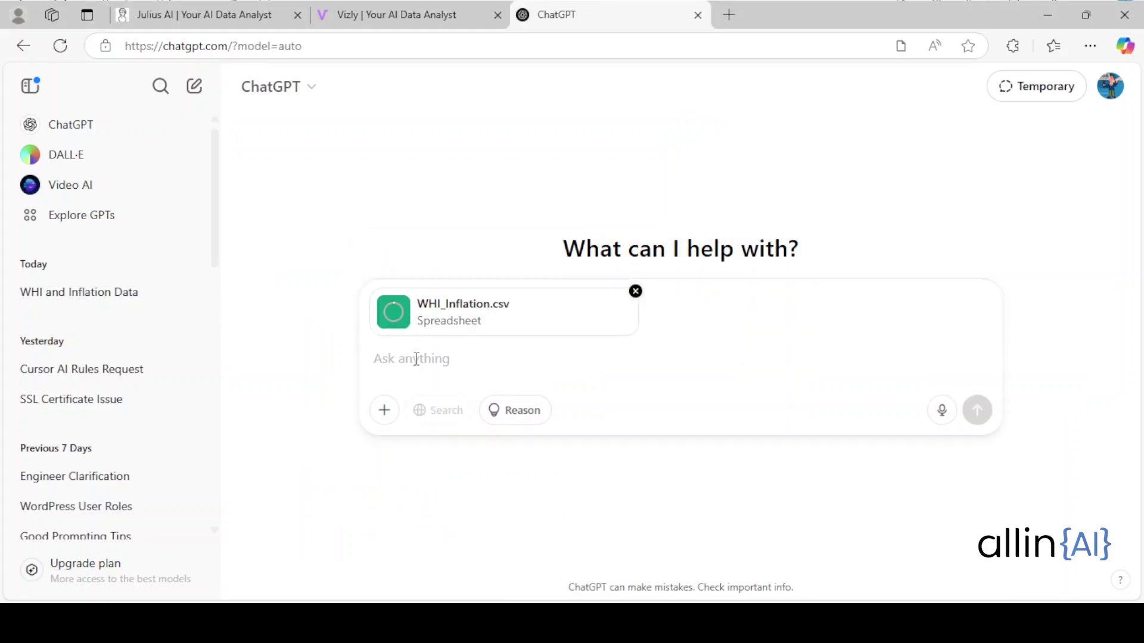
Write the prompt "explian about the attached file", copy its text, and send it to ChatGPT
{"action": "type", "text": "explian abou"}
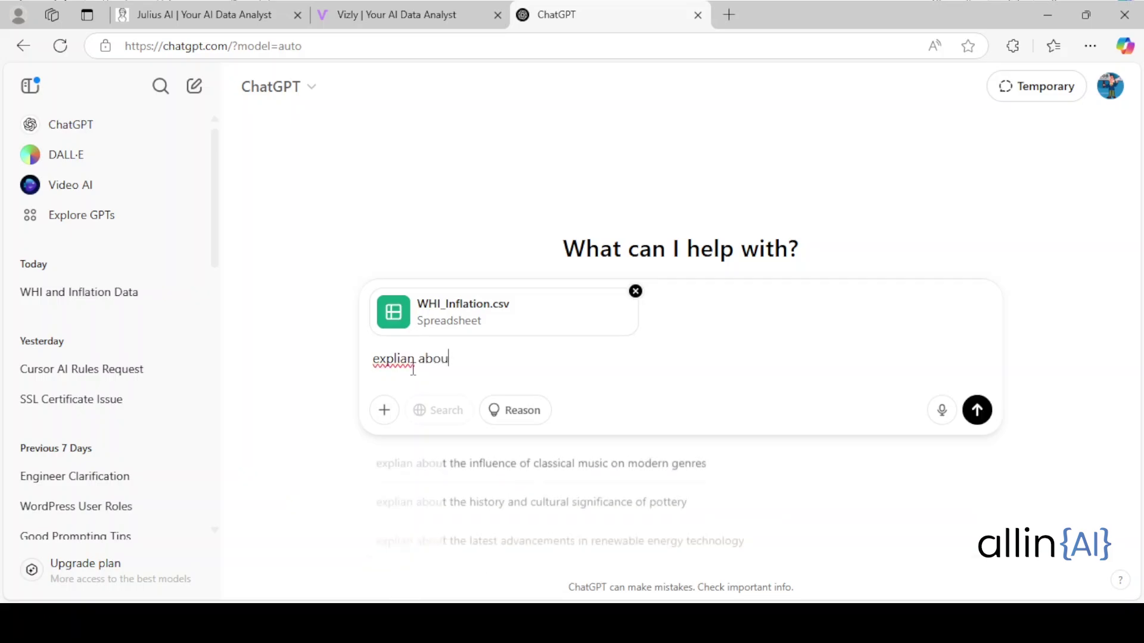
{"action": "type", "text": "t the attached file"}
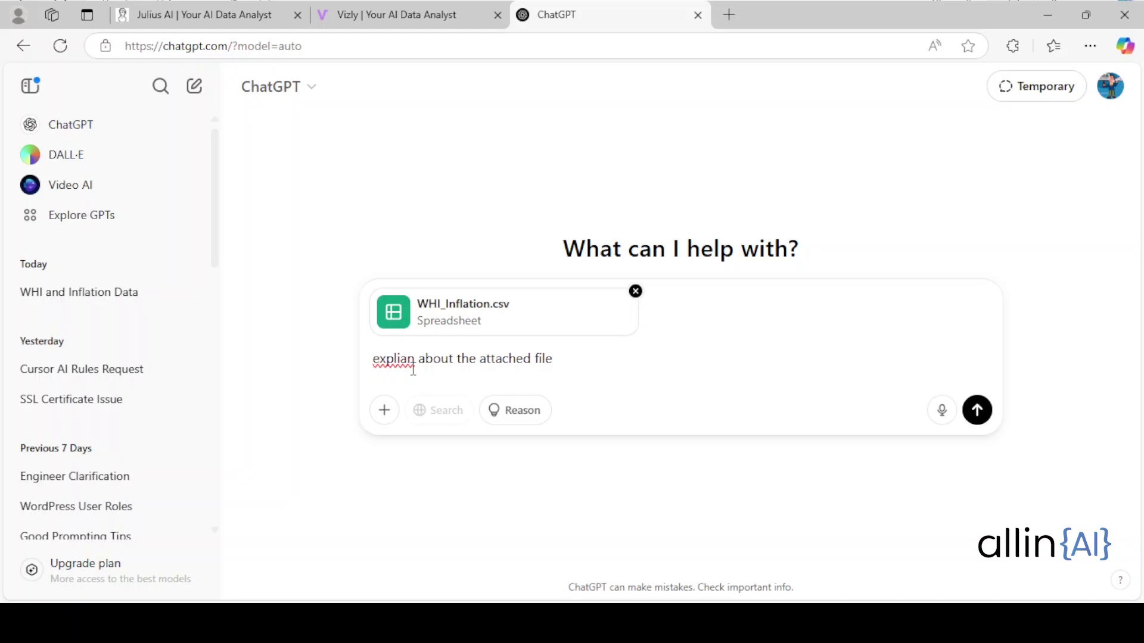
{"action": "key", "text": "ctrl+a"}
{"action": "key", "text": "ctrl+c"}
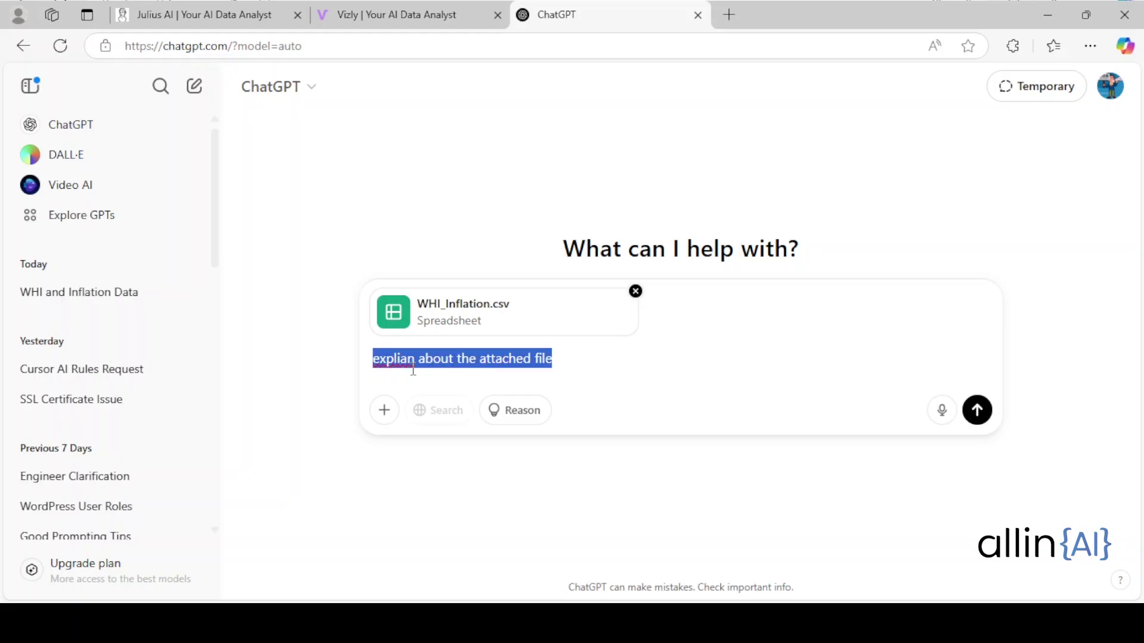
{"action": "left_click", "coordinate": [985, 419]}
Switch to Vizly and submit the copied prompt "explian about the attached file" with the attached spreadsheet
{"action": "left_click", "coordinate": [411, 15]}
{"action": "left_click", "coordinate": [355, 360]}
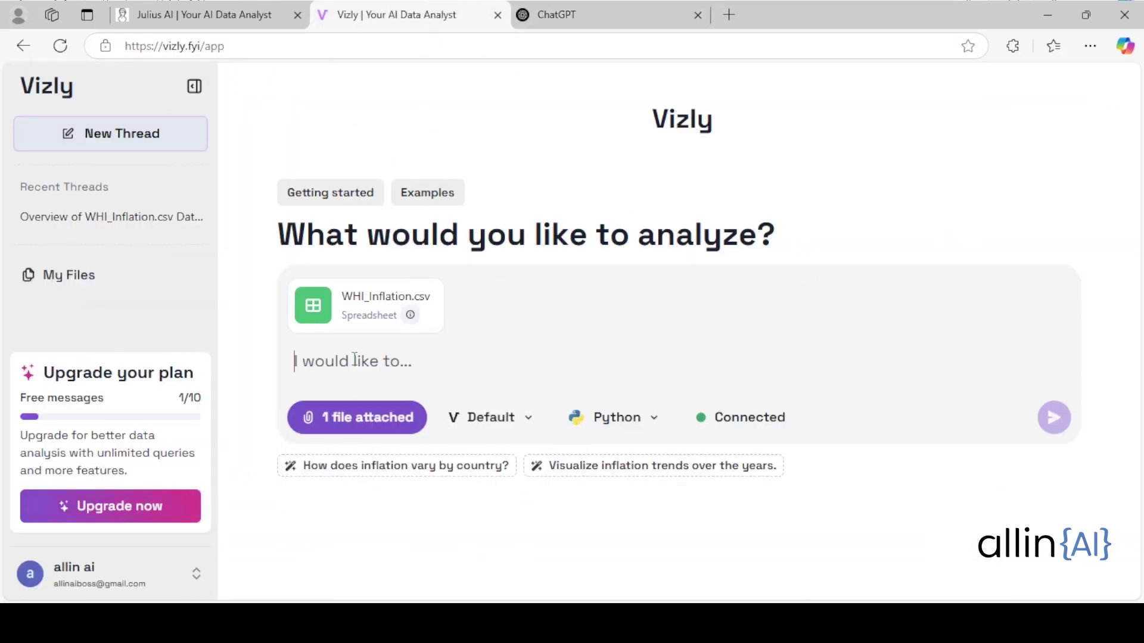
{"action": "key", "text": "ctrl+v"}
{"action": "left_click", "coordinate": [1053, 417]}
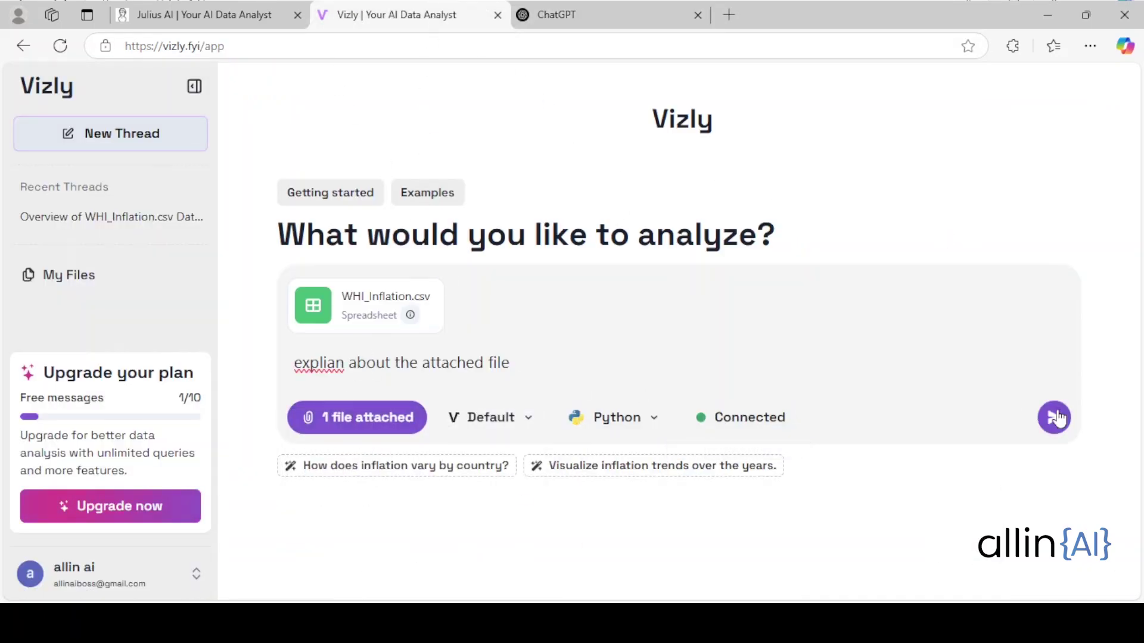
Switch to Julius AI and submit the copied prompt "explian about the attached file" with the uploaded spreadsheet
{"action": "left_click", "coordinate": [149, 5]}
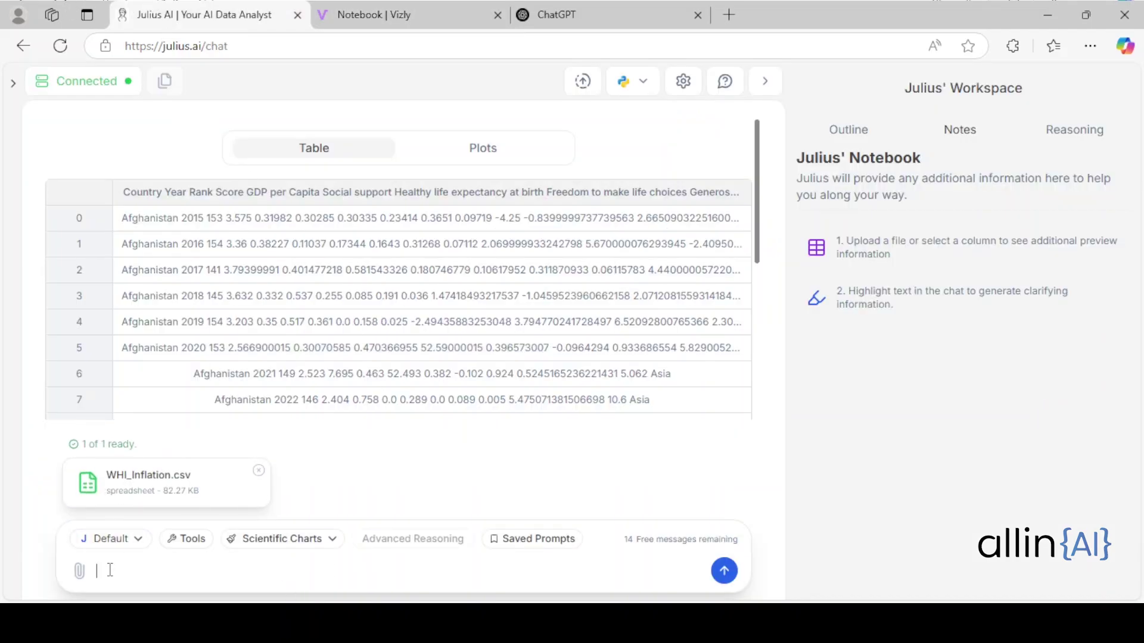
{"action": "key", "text": "ctrl+v"}
{"action": "left_click", "coordinate": [723, 570]}
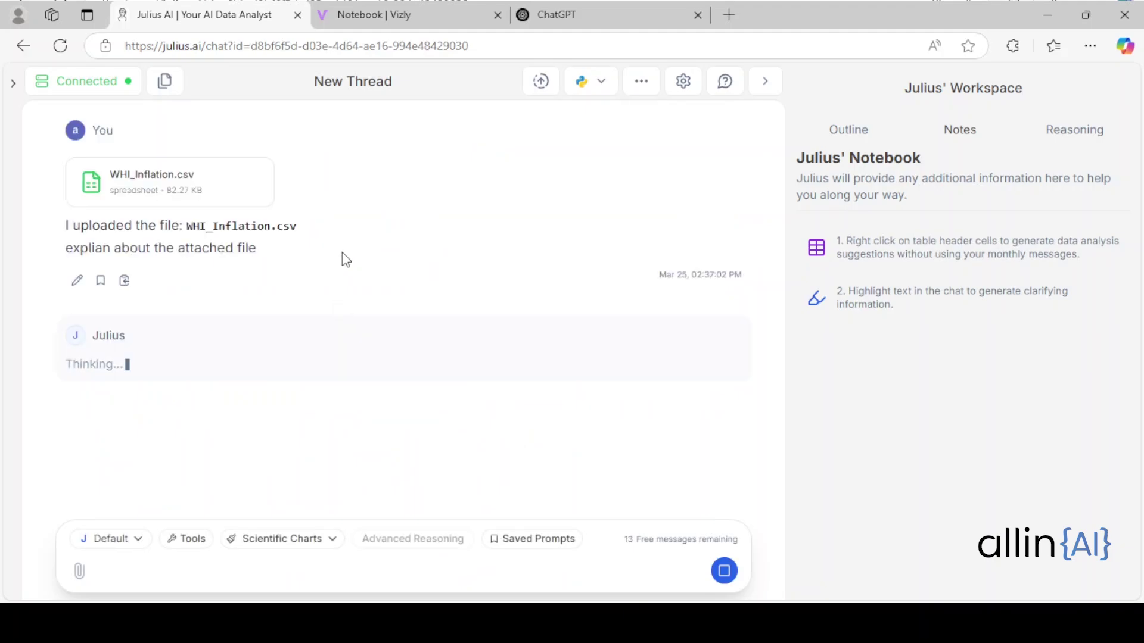
Read ChatGPT's reply and Vizly's code, table and column explanations, highlighting "World Happiness Index" in Vizly's summary
{"action": "left_click", "coordinate": [576, 9]}
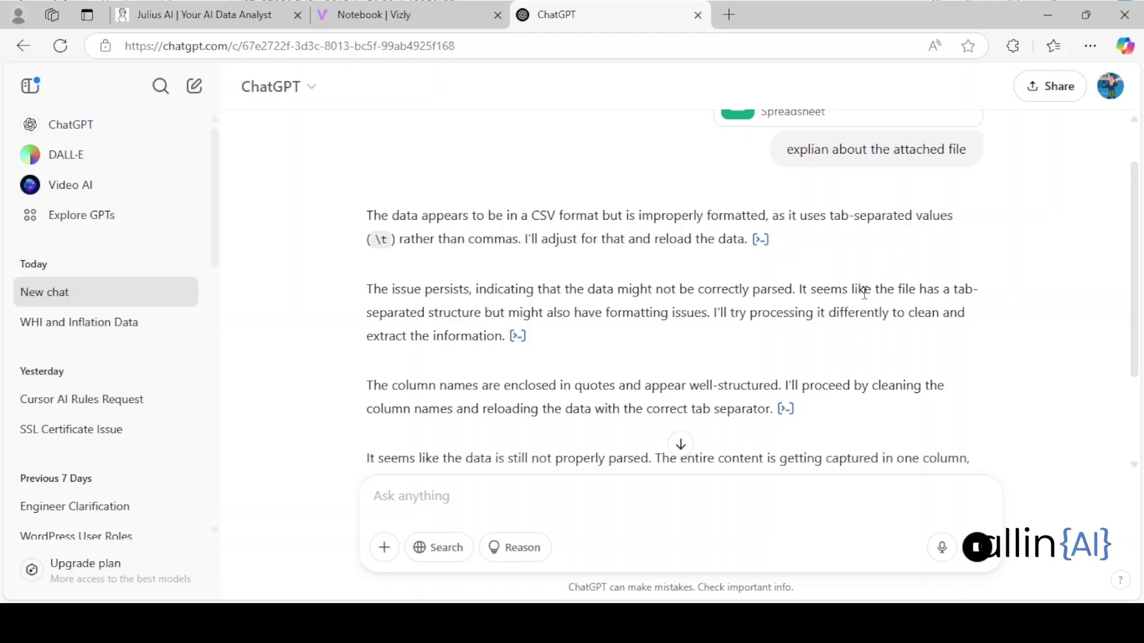
{"action": "scroll", "coordinate": [774, 288], "scroll_direction": "down", "scroll_amount": 3}
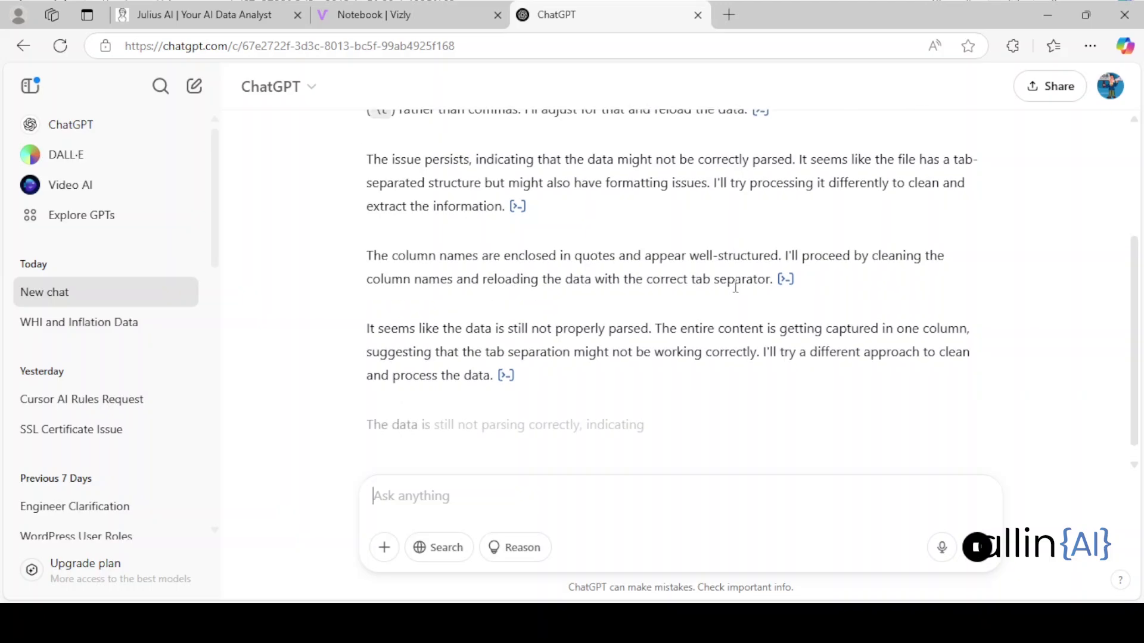
{"action": "left_click", "coordinate": [458, 6]}
{"action": "scroll", "coordinate": [515, 310], "scroll_direction": "down", "scroll_amount": 3}
{"action": "scroll", "coordinate": [516, 310], "scroll_direction": "up", "scroll_amount": 3}
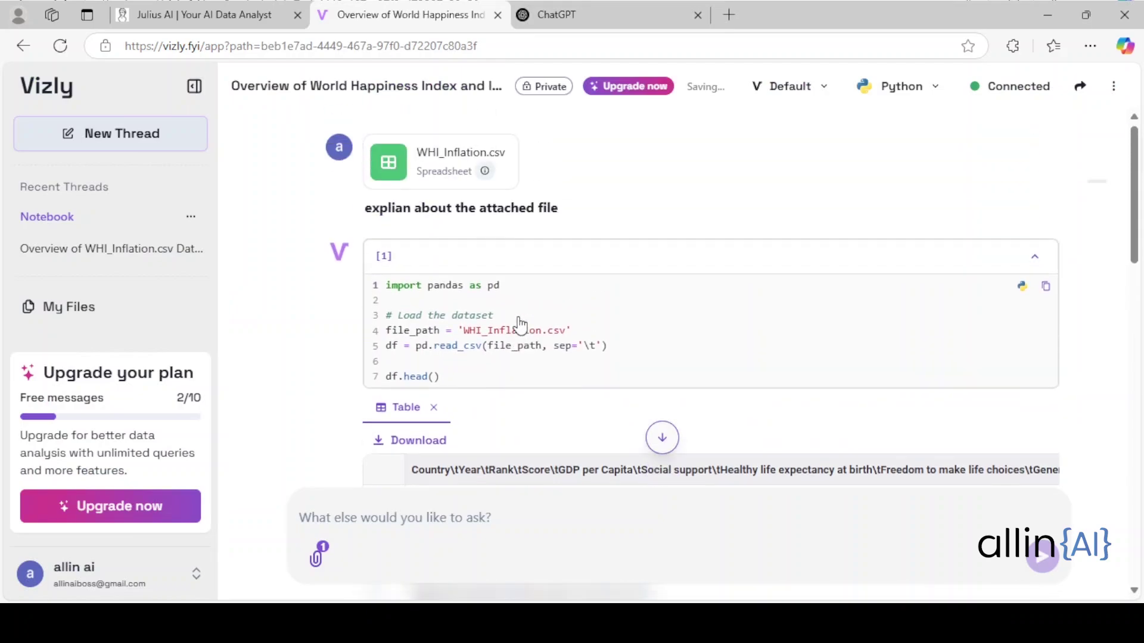
{"action": "scroll", "coordinate": [519, 316], "scroll_direction": "down", "scroll_amount": 4}
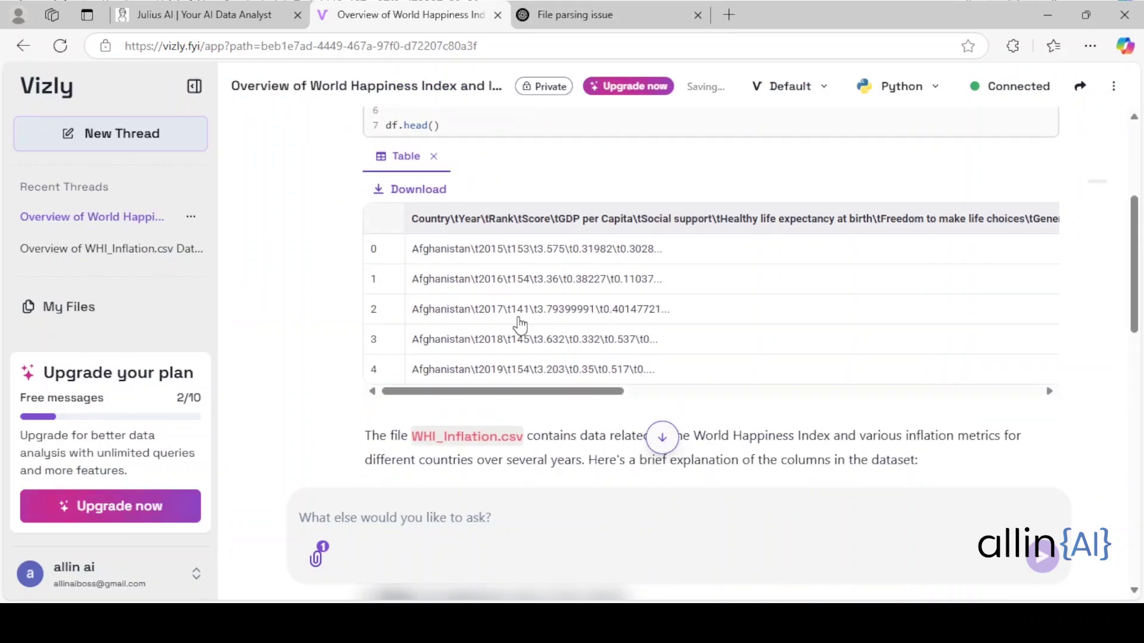
{"action": "scroll", "coordinate": [539, 316], "scroll_direction": "down", "scroll_amount": 4}
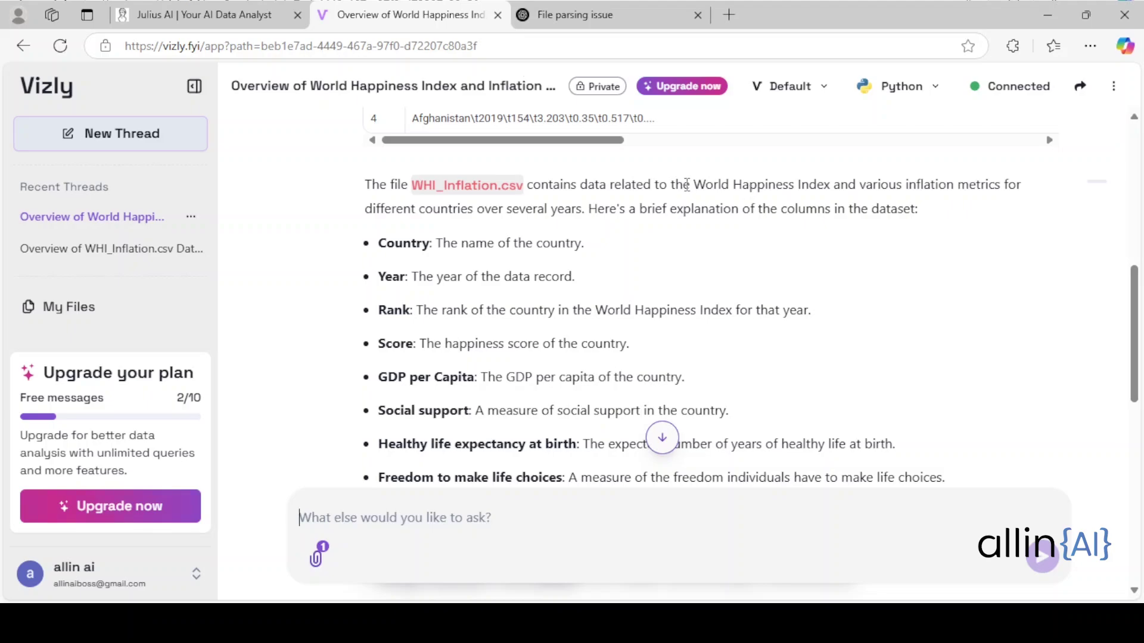
{"action": "left_click_drag", "start_coordinate": [687, 184], "coordinate": [833, 185]}
Read Julius AI's whole explanation of the dataset and compare it with Vizly's summary
{"action": "left_click", "coordinate": [250, 14]}
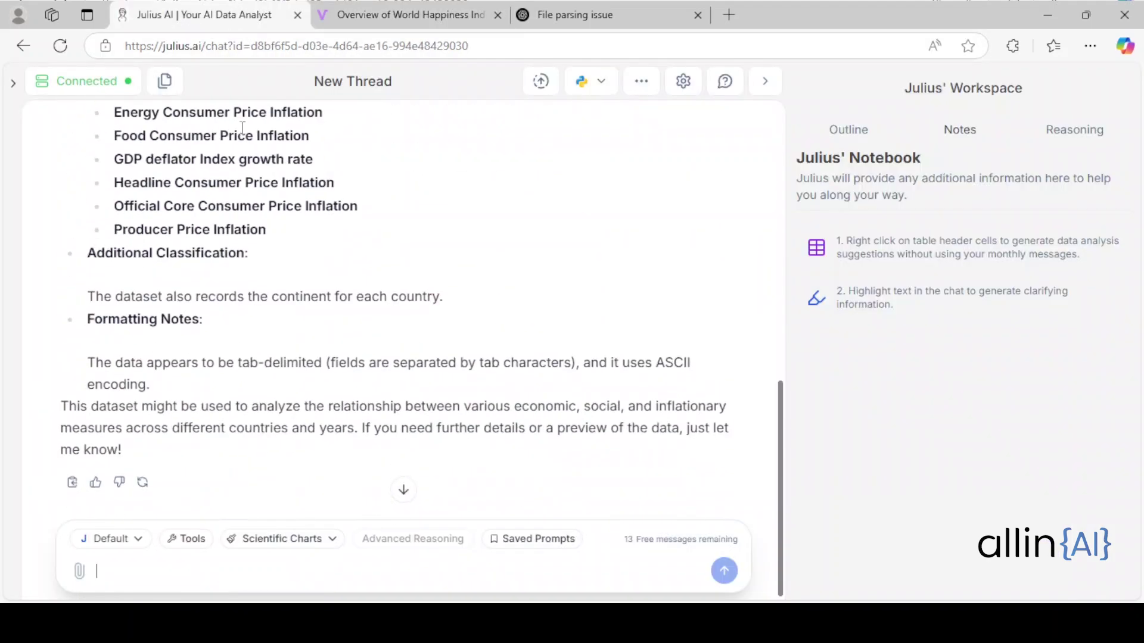
{"action": "scroll", "coordinate": [217, 390], "scroll_direction": "up", "scroll_amount": 4}
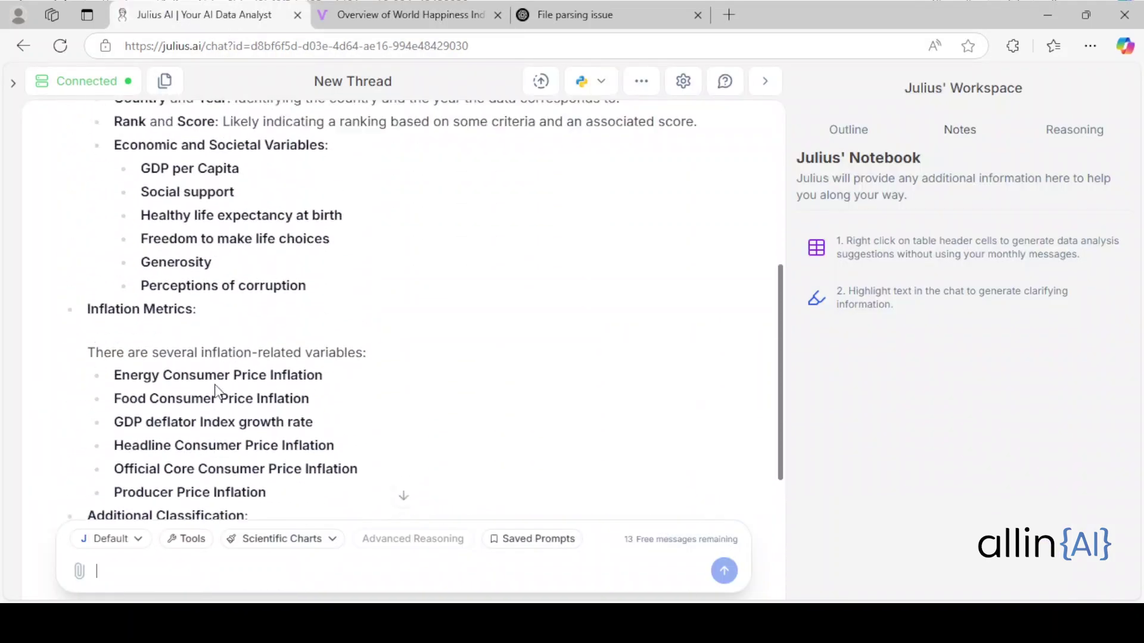
{"action": "scroll", "coordinate": [218, 391], "scroll_direction": "up", "scroll_amount": 3}
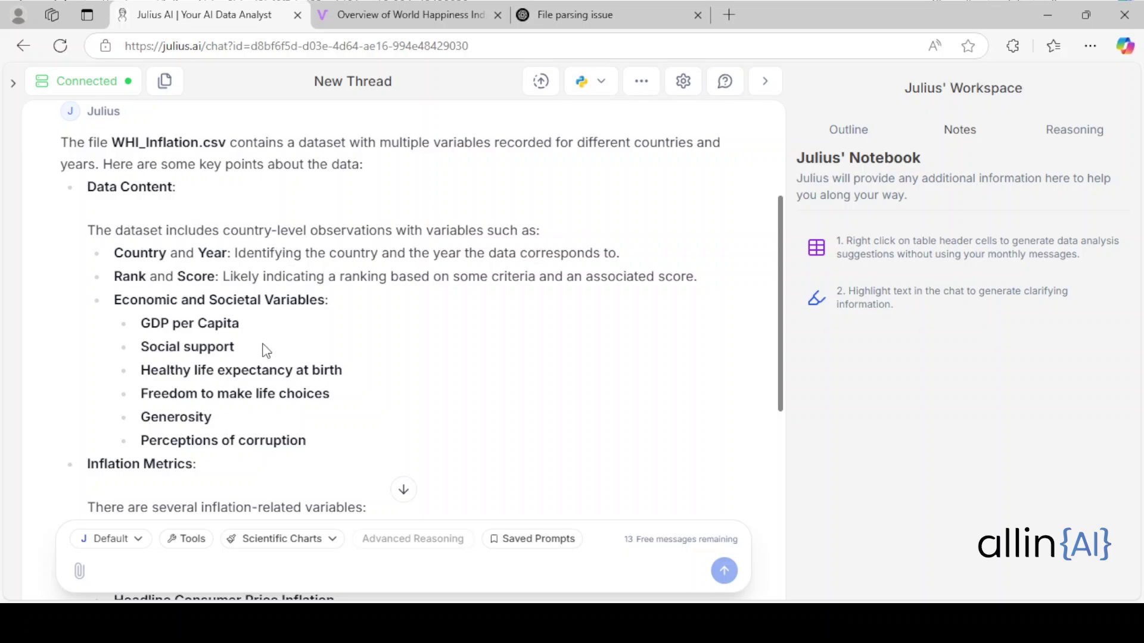
{"action": "scroll", "coordinate": [266, 350], "scroll_direction": "up", "scroll_amount": 3}
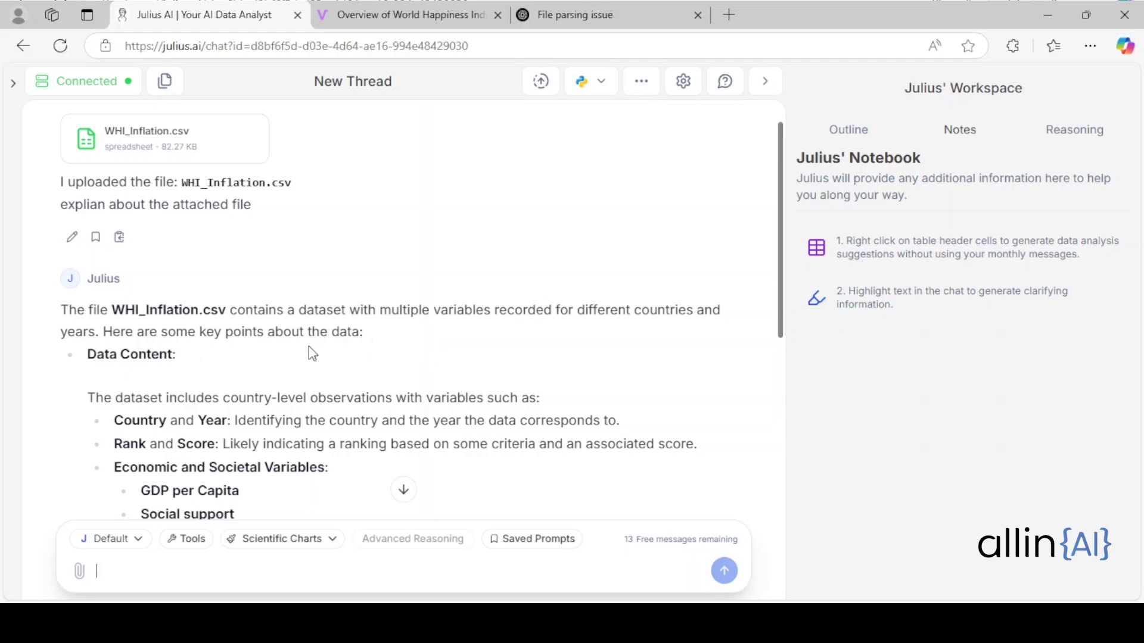
{"action": "scroll", "coordinate": [300, 346], "scroll_direction": "up", "scroll_amount": 1}
{"action": "left_click", "coordinate": [440, 13]}
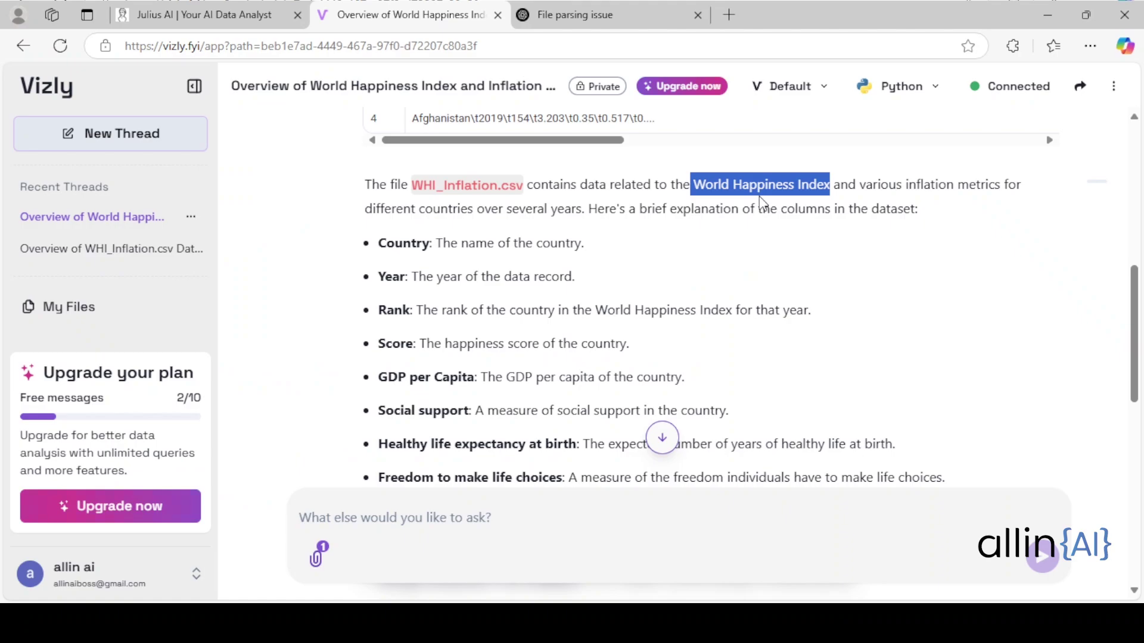
In the ChatGPT conversation, ask "What are the top 10 happiest countries based on the "Score" column?"
{"action": "left_click", "coordinate": [617, 7]}
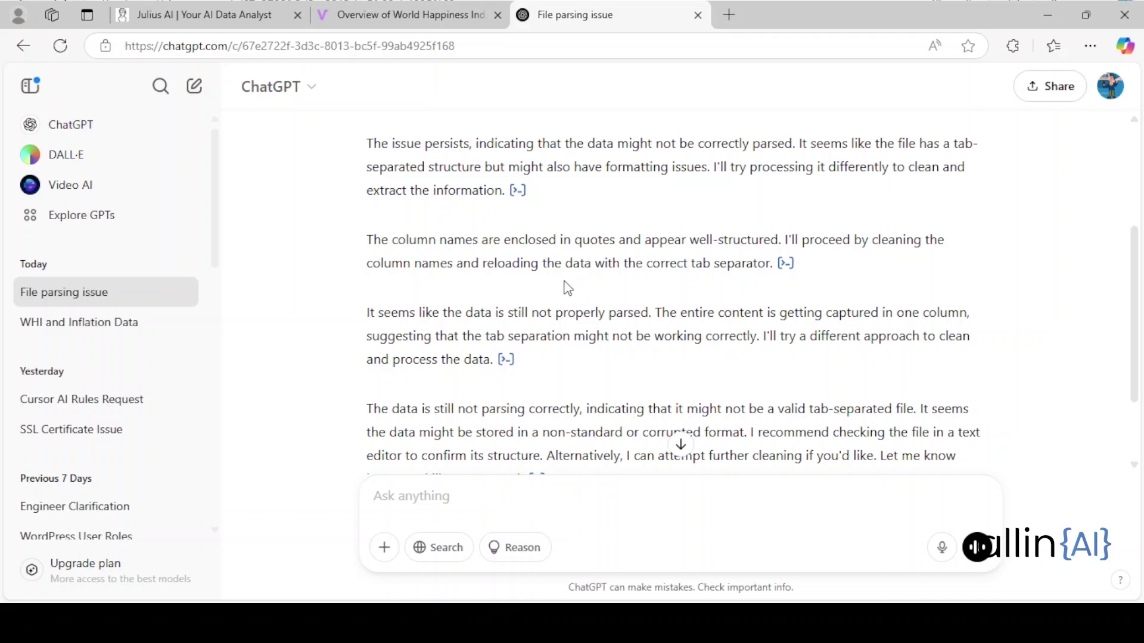
{"action": "left_click", "coordinate": [770, 531]}
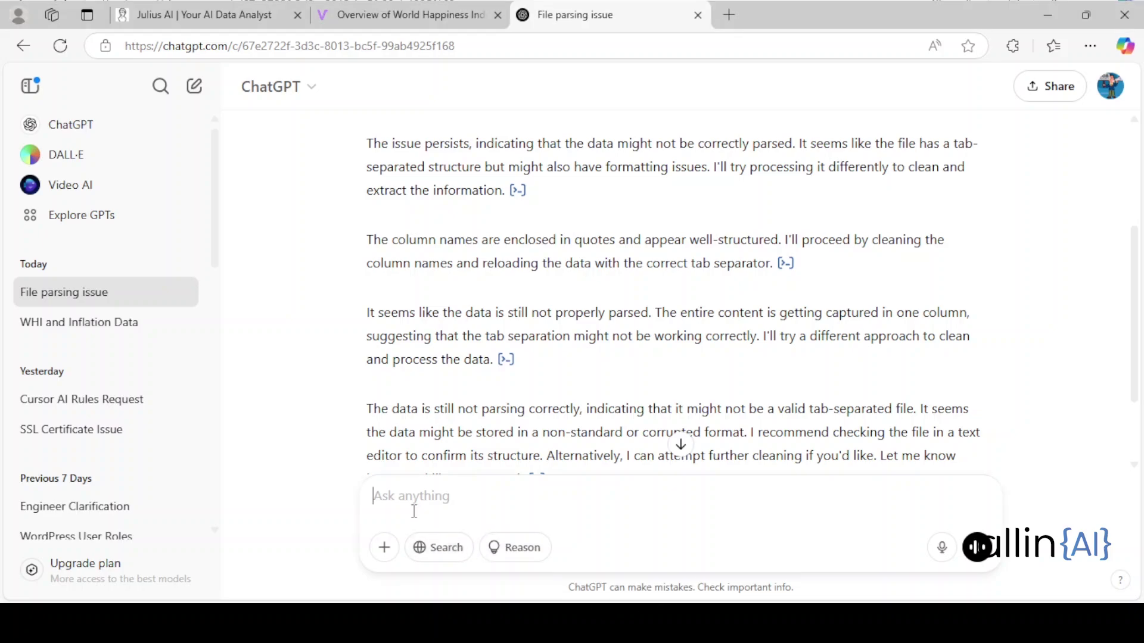
{"action": "type", "text": "What are the top 10 happiest countries based on the \"Score\" column?"}
{"action": "left_click", "coordinate": [976, 547]}
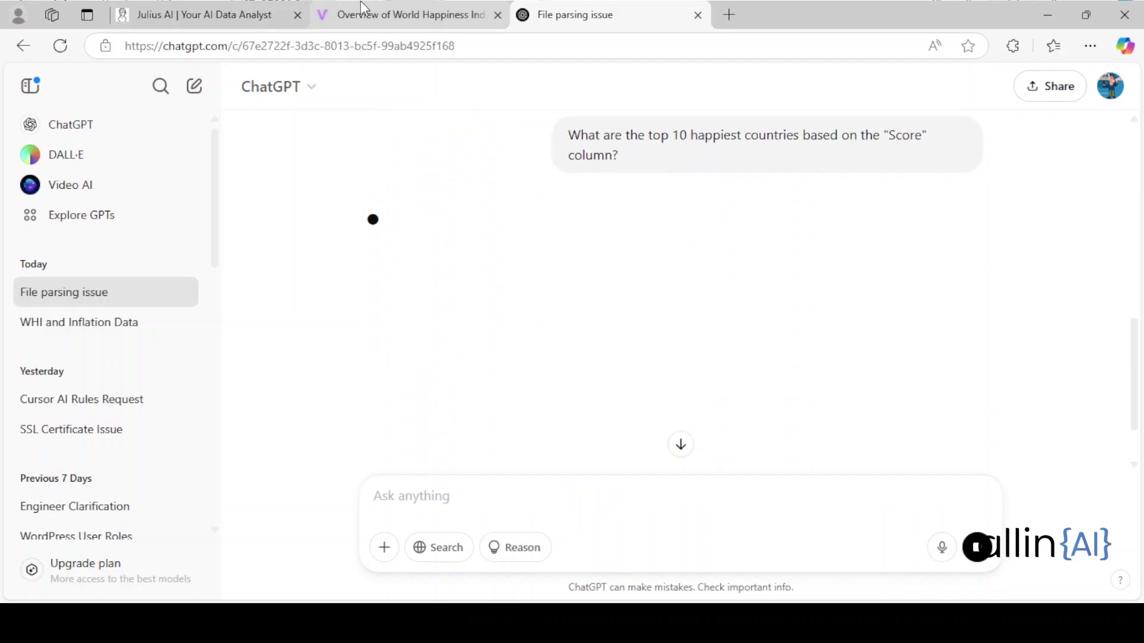
Switch to Vizly and ask "What are the top 10 happiest countries based on the "Score" column?"
{"action": "left_click", "coordinate": [441, 15]}
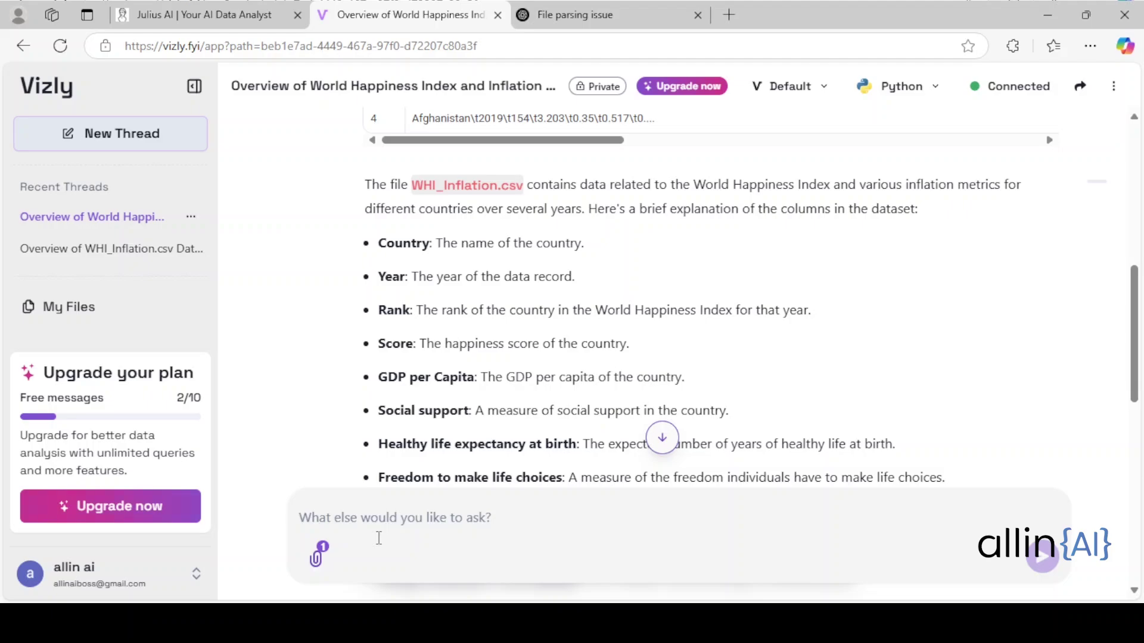
{"action": "left_click", "coordinate": [379, 537]}
{"action": "type", "text": "What are the top 10 happiest countries based on the \"Score\" column?"}
{"action": "left_click", "coordinate": [1019, 562]}
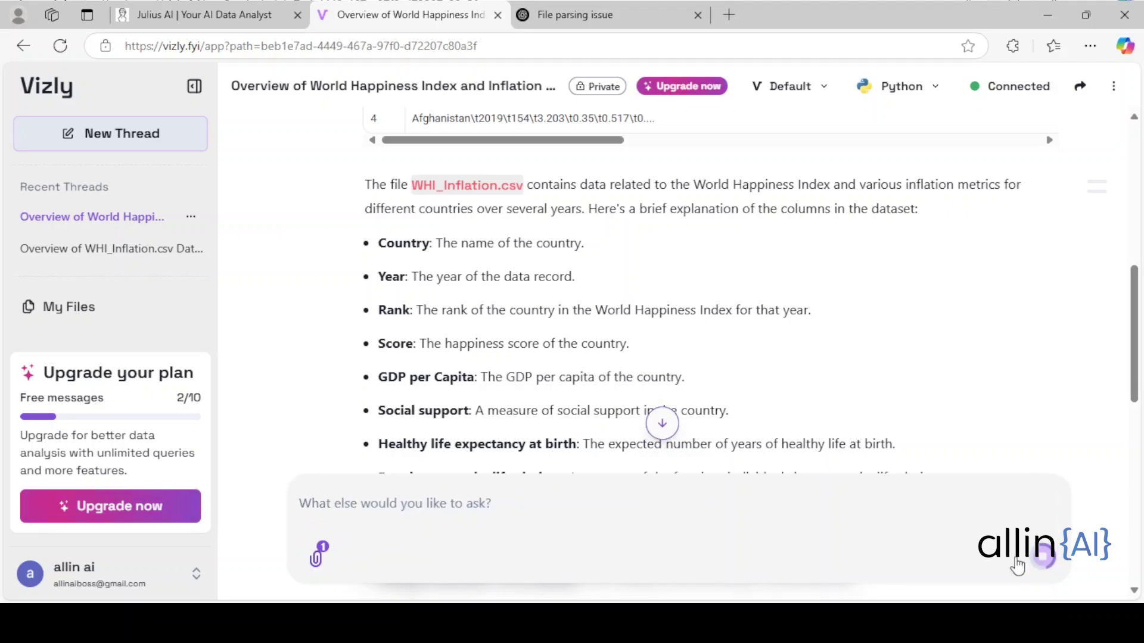
Switch to Julius AI and submit "What are the top 10 happiest countries based on the "Score" column?"
{"action": "left_click", "coordinate": [220, 14]}
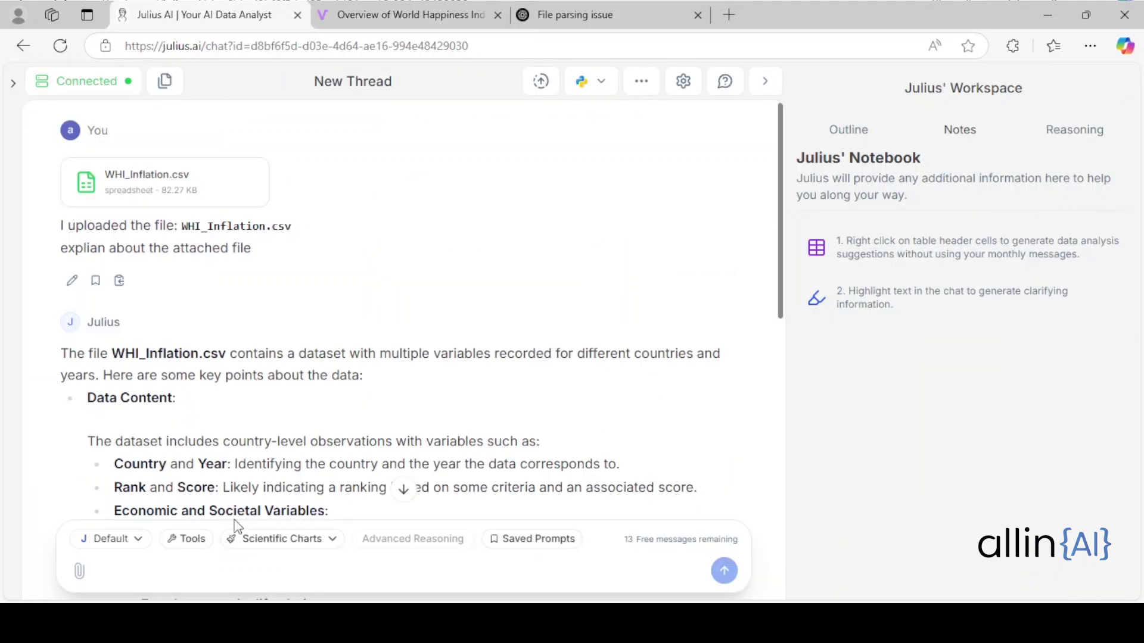
{"action": "left_click", "coordinate": [142, 580]}
{"action": "type", "text": "What are the top 10 happiest countries based on the \"Score\" column?"}
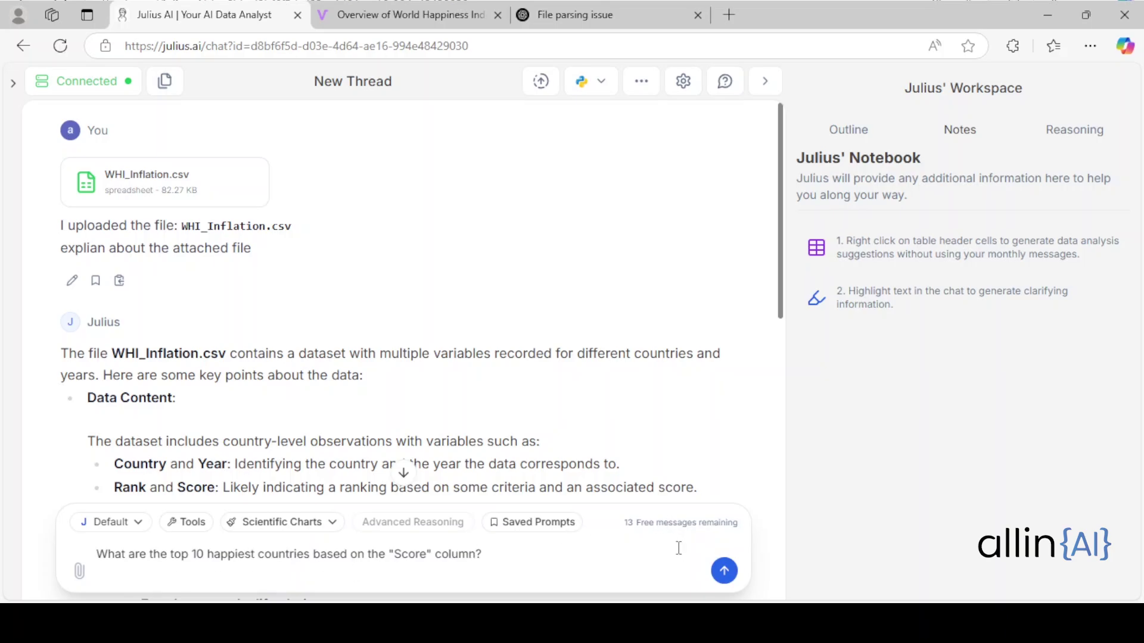
{"action": "left_click", "coordinate": [725, 572]}
Return to ChatGPT, read its answer about the top 10 happiest countries and reply "go a head"
{"action": "left_click", "coordinate": [621, 10]}
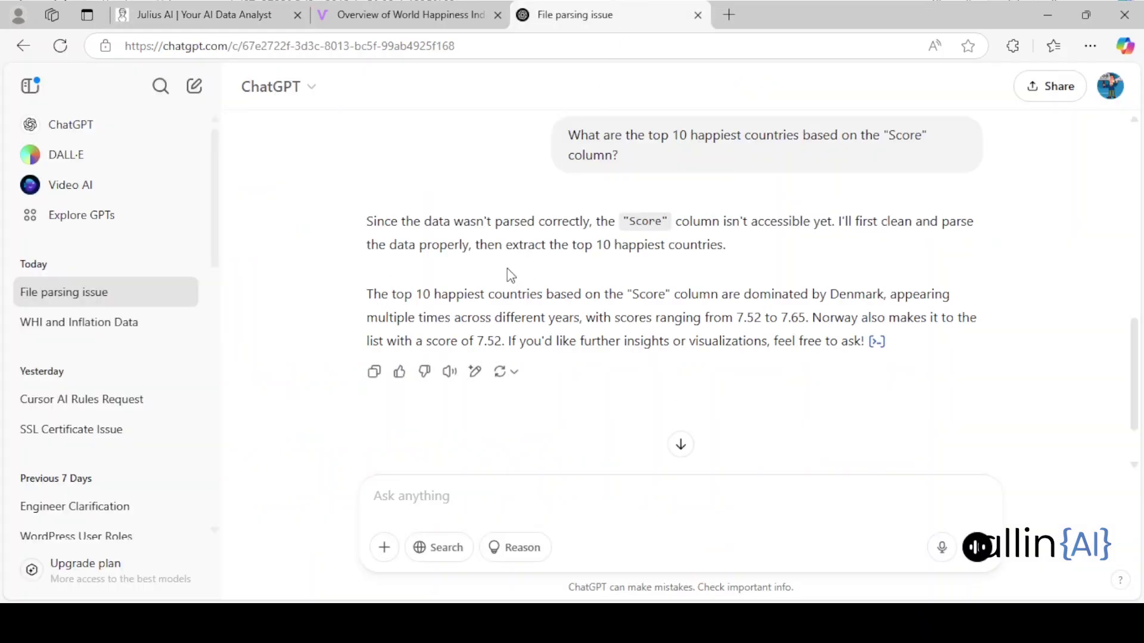
{"action": "scroll", "coordinate": [681, 272], "scroll_direction": "down", "scroll_amount": 2}
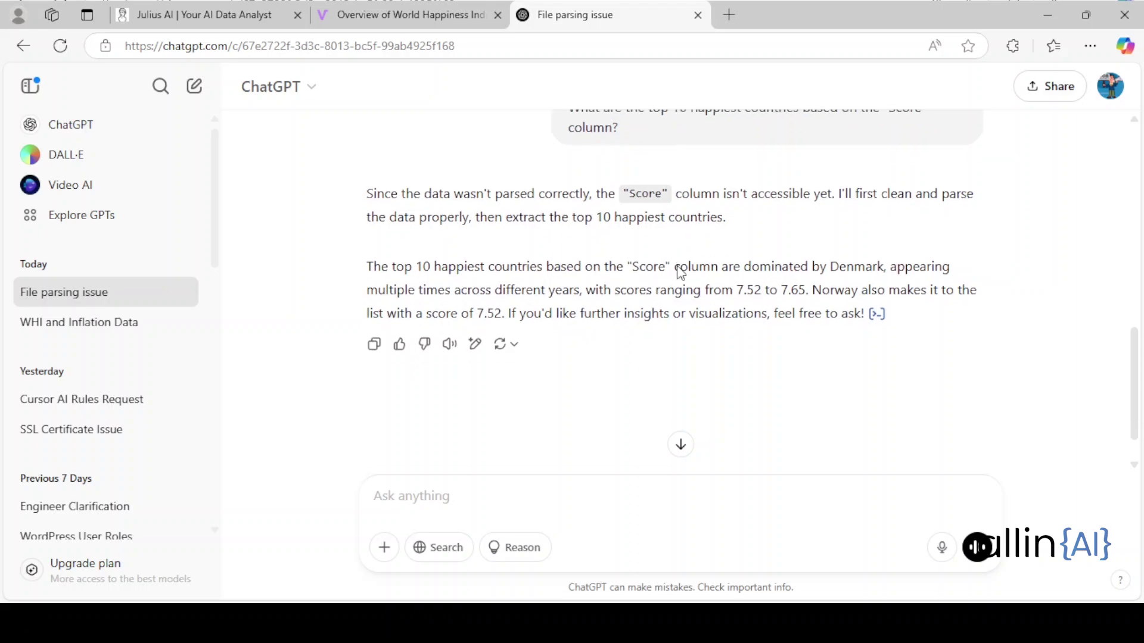
{"action": "scroll", "coordinate": [680, 273], "scroll_direction": "up", "scroll_amount": 3}
{"action": "scroll", "coordinate": [640, 331], "scroll_direction": "down", "scroll_amount": 2}
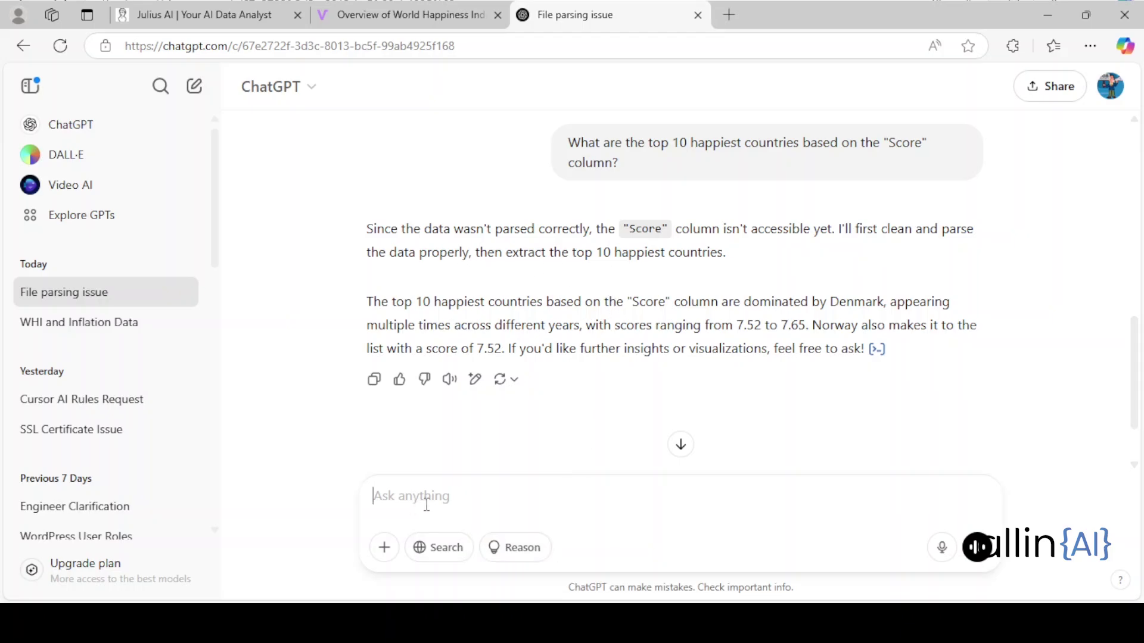
{"action": "type", "text": "d"}
{"action": "key", "text": "BackSpace"}
{"action": "type", "text": "go a head"}
{"action": "key", "text": "Return"}
Switch to Vizly and read its top 10 analysis code and output, highlighting "data is not being parsed correctly due to the tab-separated format."
{"action": "left_click", "coordinate": [388, 6]}
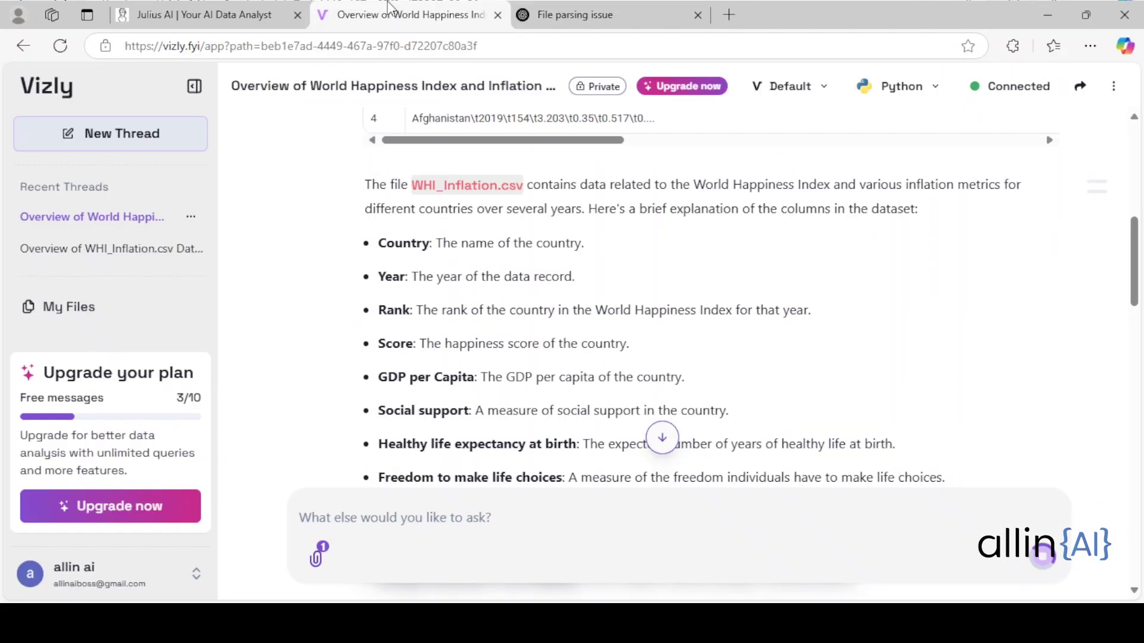
{"action": "scroll", "coordinate": [486, 303], "scroll_direction": "down", "scroll_amount": 15}
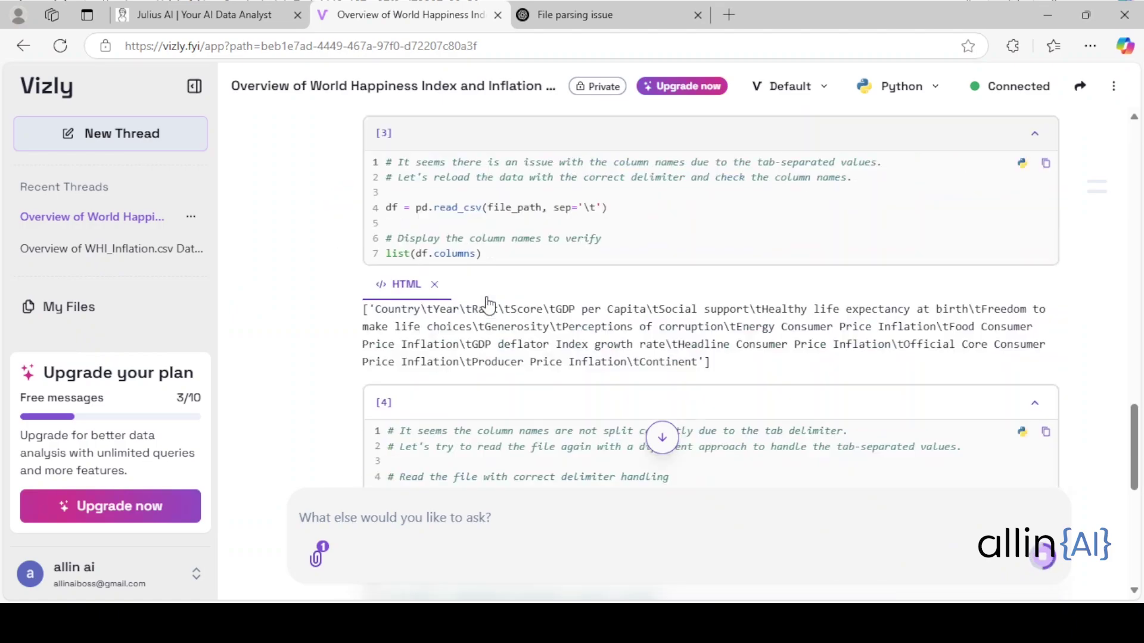
{"action": "scroll", "coordinate": [487, 304], "scroll_direction": "up", "scroll_amount": 5}
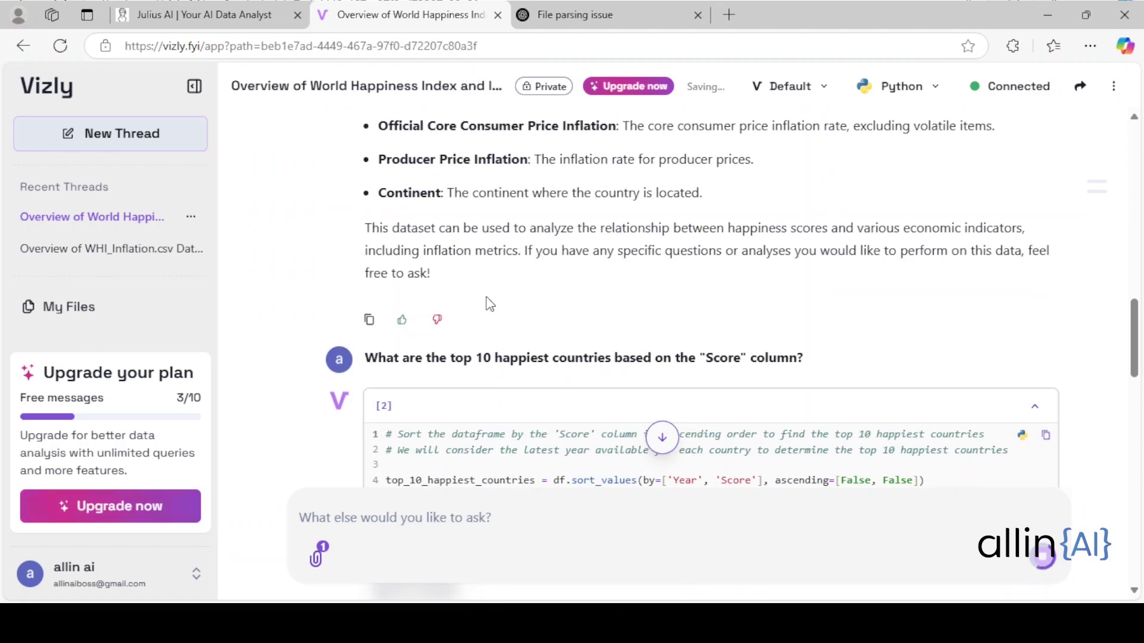
{"action": "scroll", "coordinate": [489, 303], "scroll_direction": "down", "scroll_amount": 10}
{"action": "scroll", "coordinate": [494, 290], "scroll_direction": "down", "scroll_amount": 9}
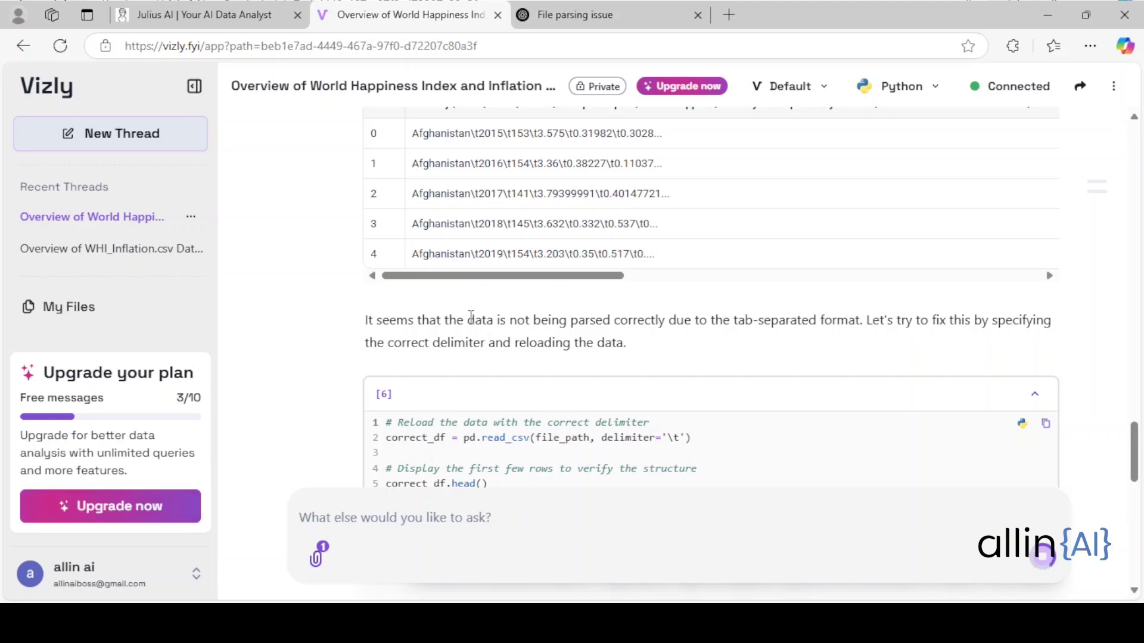
{"action": "left_click_drag", "start_coordinate": [467, 320], "coordinate": [865, 325]}
{"action": "scroll", "coordinate": [615, 352], "scroll_direction": "down", "scroll_amount": 15}
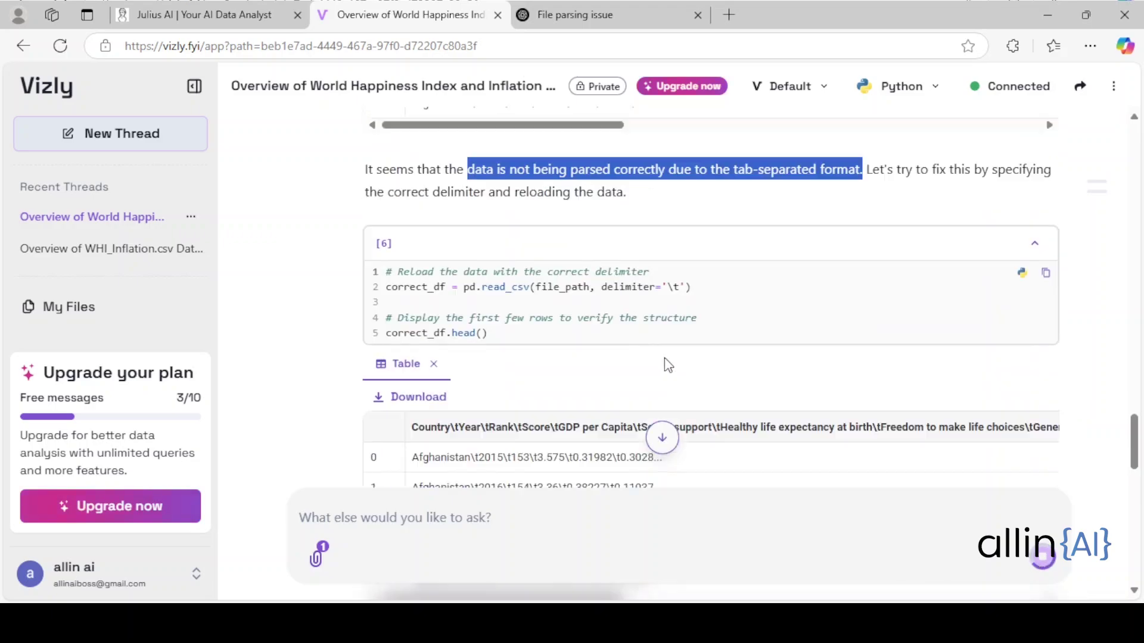
{"action": "scroll", "coordinate": [617, 361], "scroll_direction": "down", "scroll_amount": 4}
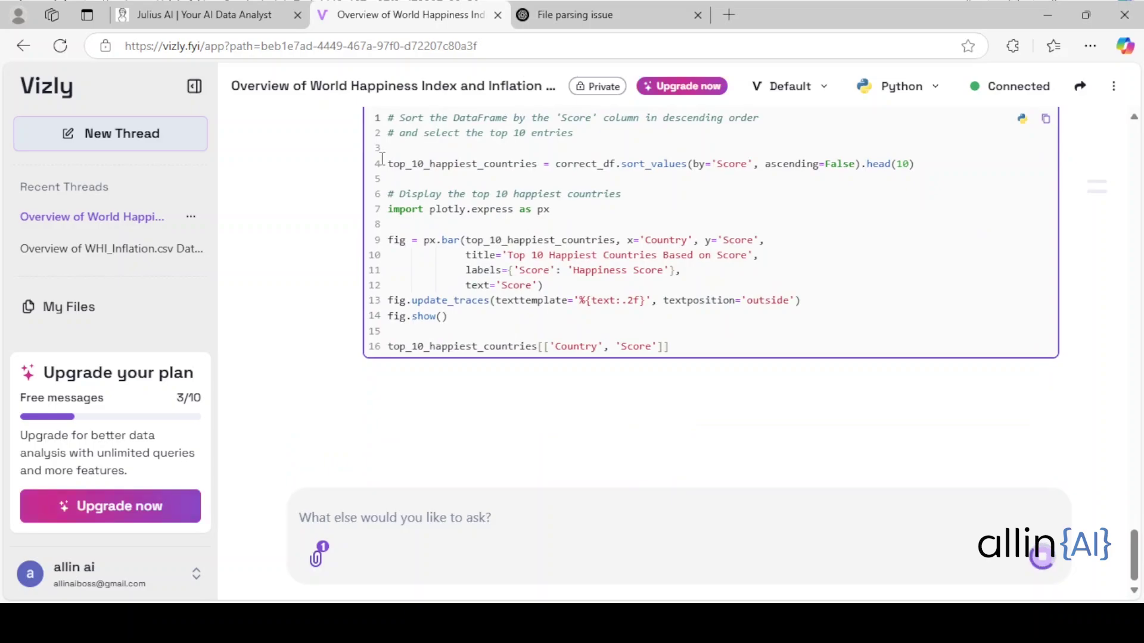
Switch to Julius AI and review its code, the top 10 happiest countries table and the closing summary
{"action": "left_click", "coordinate": [197, 14]}
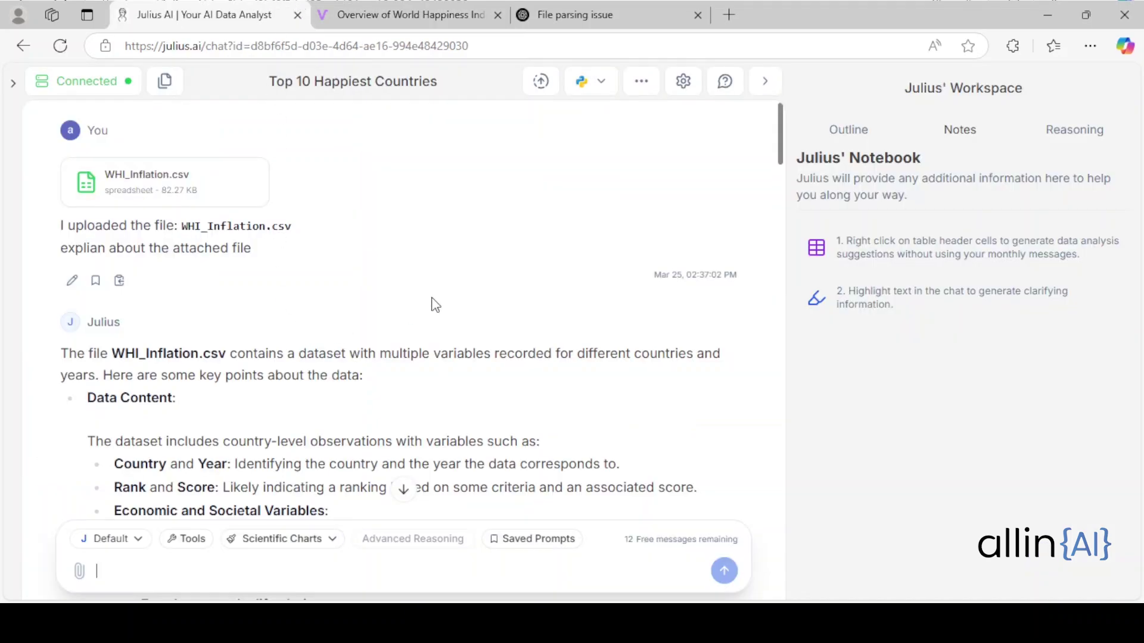
{"action": "scroll", "coordinate": [396, 333], "scroll_direction": "down", "scroll_amount": 3}
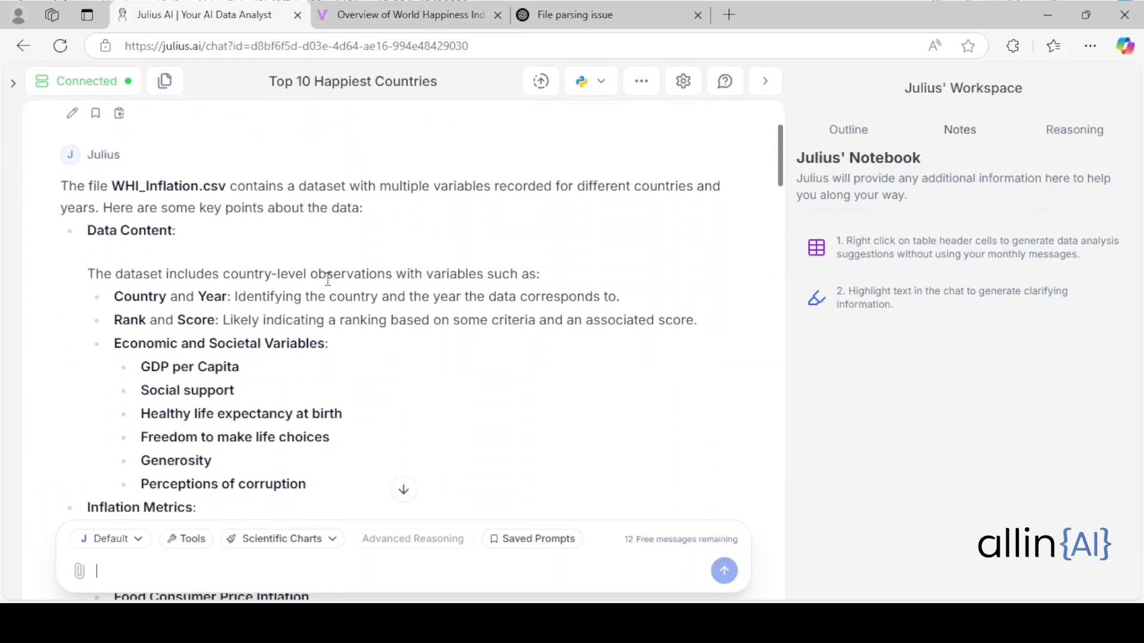
{"action": "scroll", "coordinate": [339, 199], "scroll_direction": "down", "scroll_amount": 15}
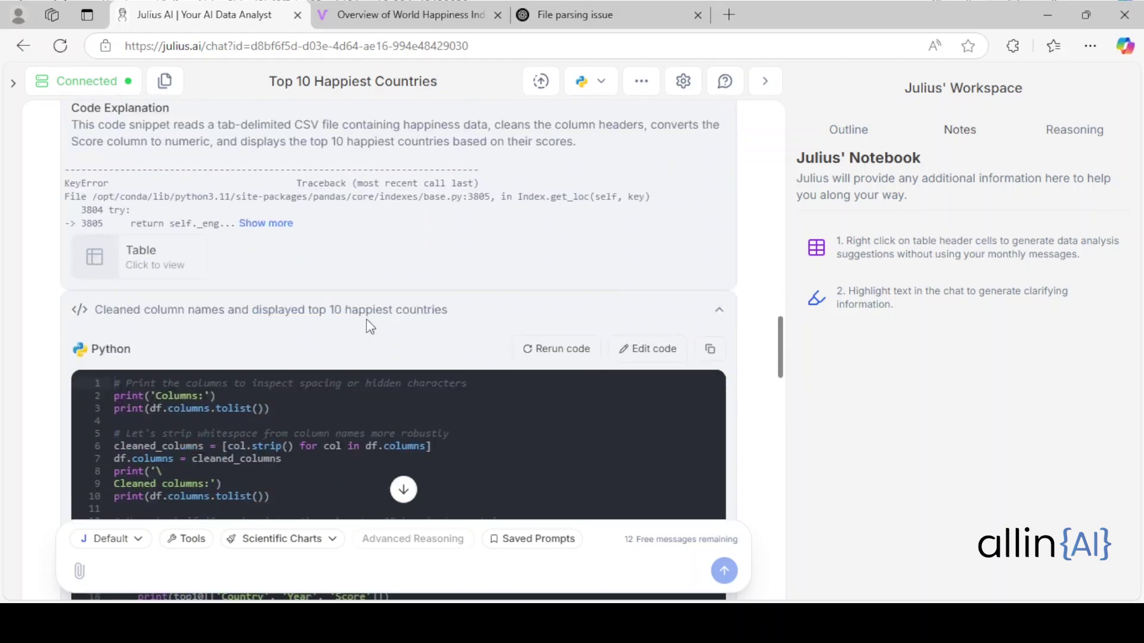
{"action": "scroll", "coordinate": [367, 325], "scroll_direction": "down", "scroll_amount": 5}
{"action": "scroll", "coordinate": [367, 322], "scroll_direction": "down", "scroll_amount": 10}
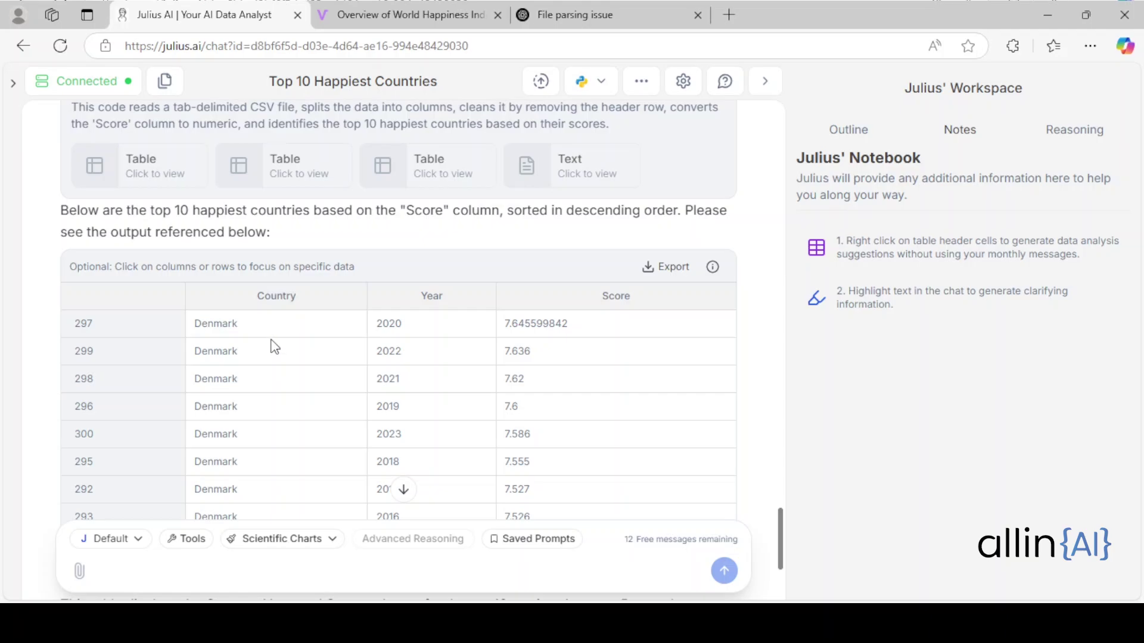
{"action": "scroll", "coordinate": [268, 356], "scroll_direction": "down", "scroll_amount": 3}
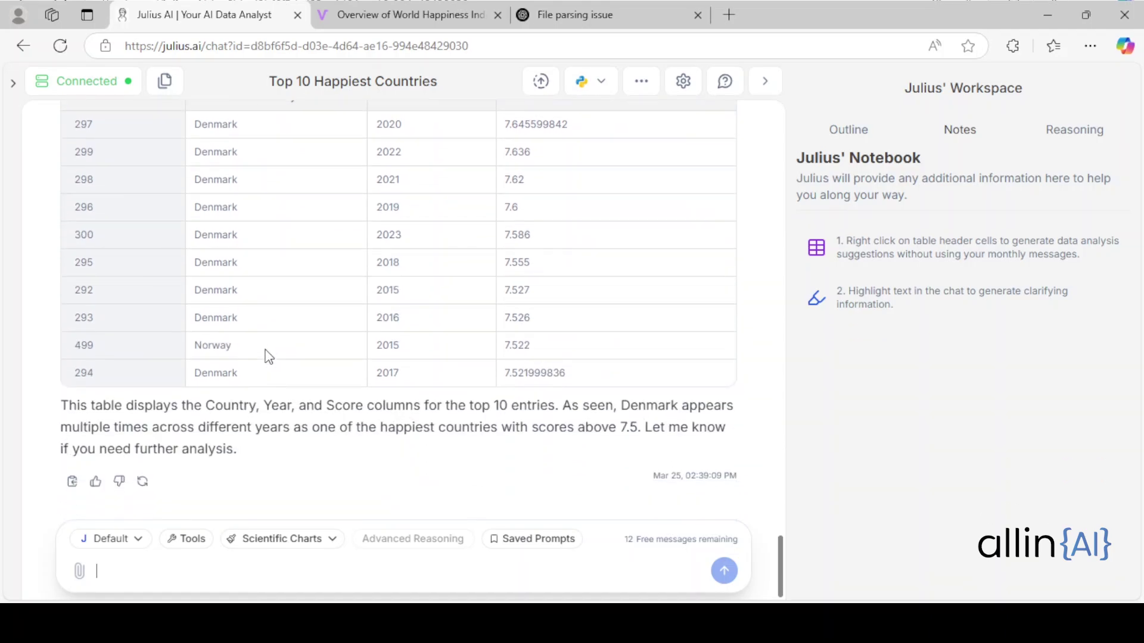
Switch to ChatGPT and examine its "Top 10 Happiest Countries Based on Score" bar chart and the explanation beneath it
{"action": "left_click", "coordinate": [566, 15]}
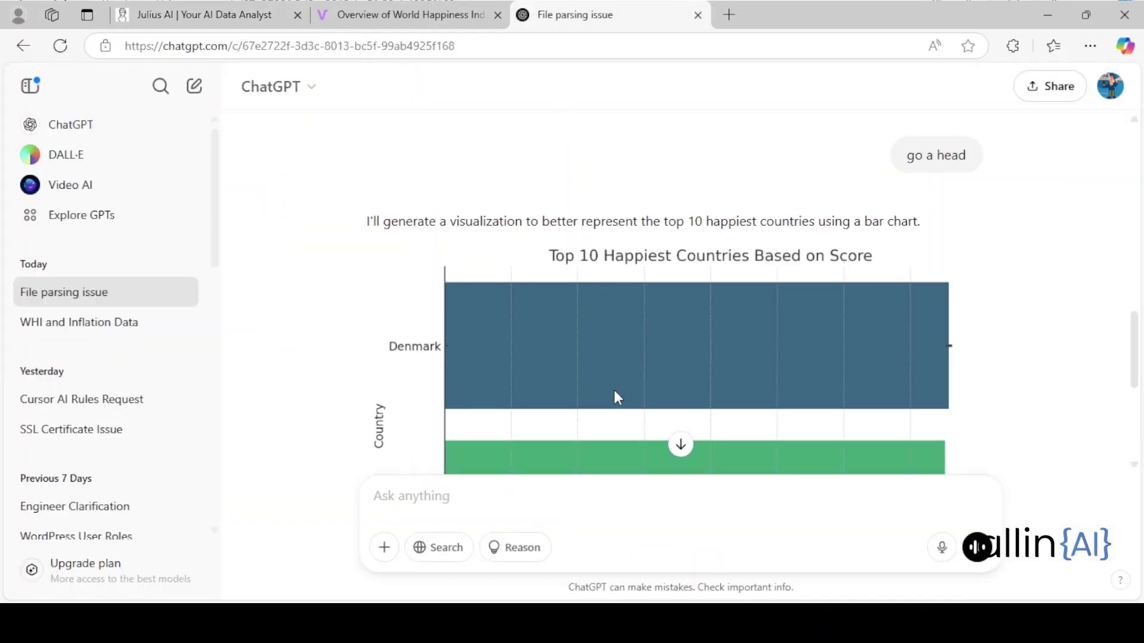
{"action": "scroll", "coordinate": [625, 347], "scroll_direction": "down", "scroll_amount": 3}
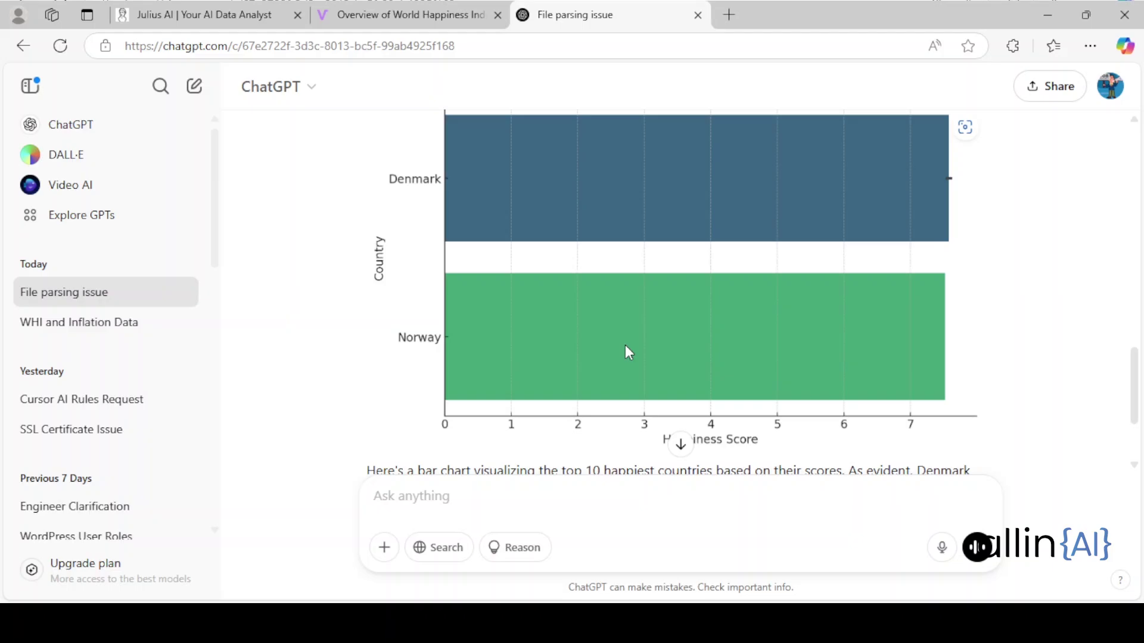
{"action": "scroll", "coordinate": [624, 344], "scroll_direction": "down", "scroll_amount": 2}
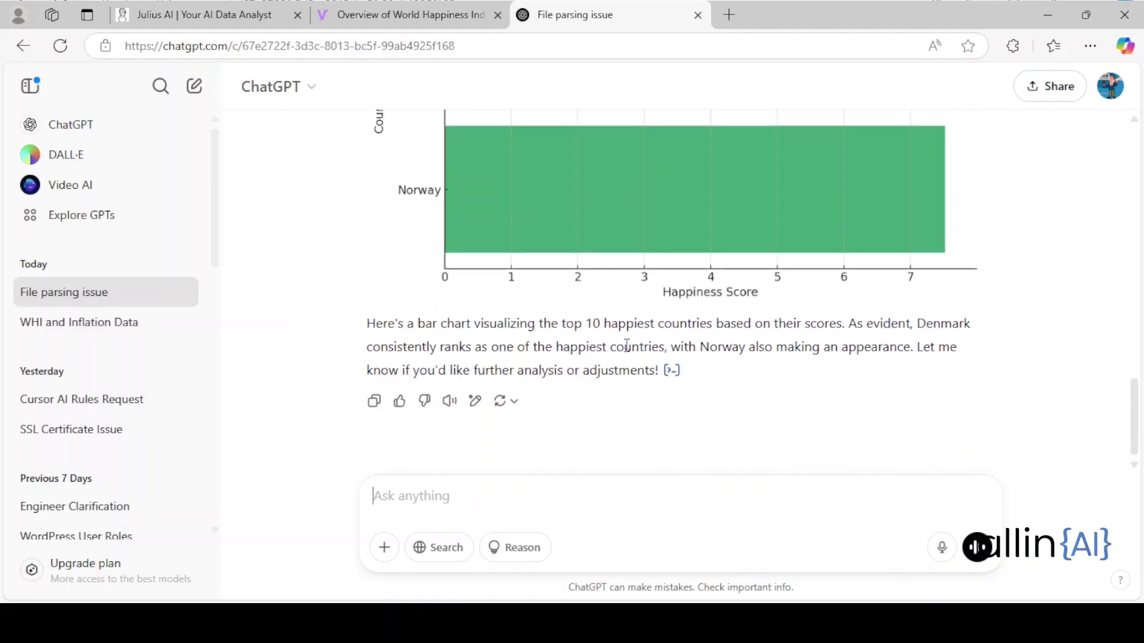
{"action": "scroll", "coordinate": [708, 390], "scroll_direction": "up", "scroll_amount": 2}
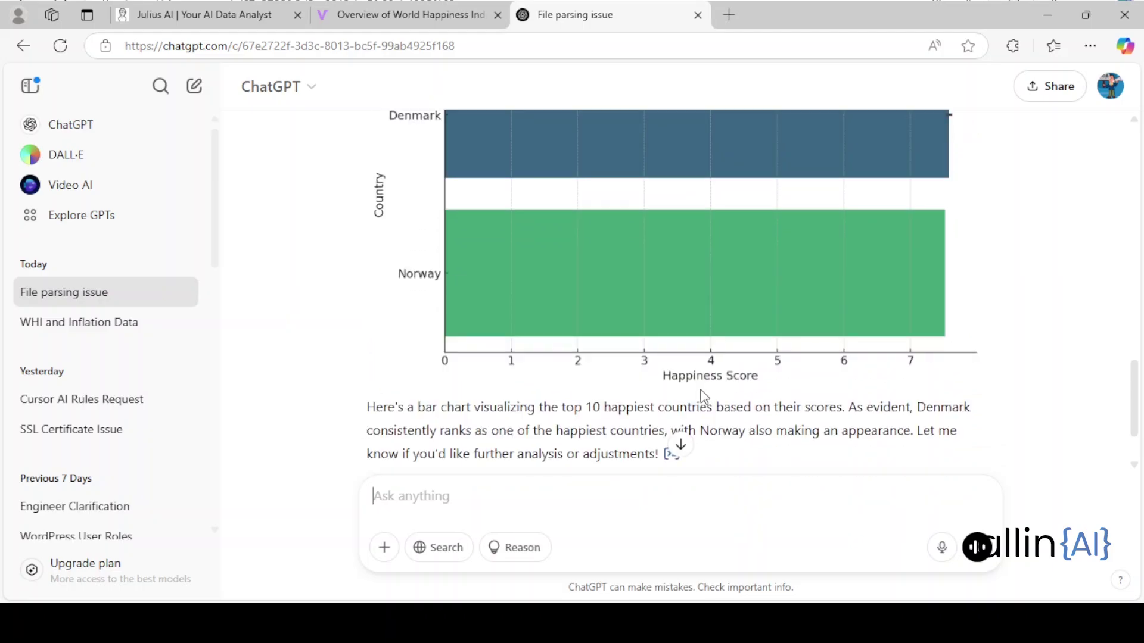
{"action": "scroll", "coordinate": [468, 301], "scroll_direction": "up", "scroll_amount": 3}
{"action": "scroll", "coordinate": [468, 299], "scroll_direction": "down", "scroll_amount": 4}
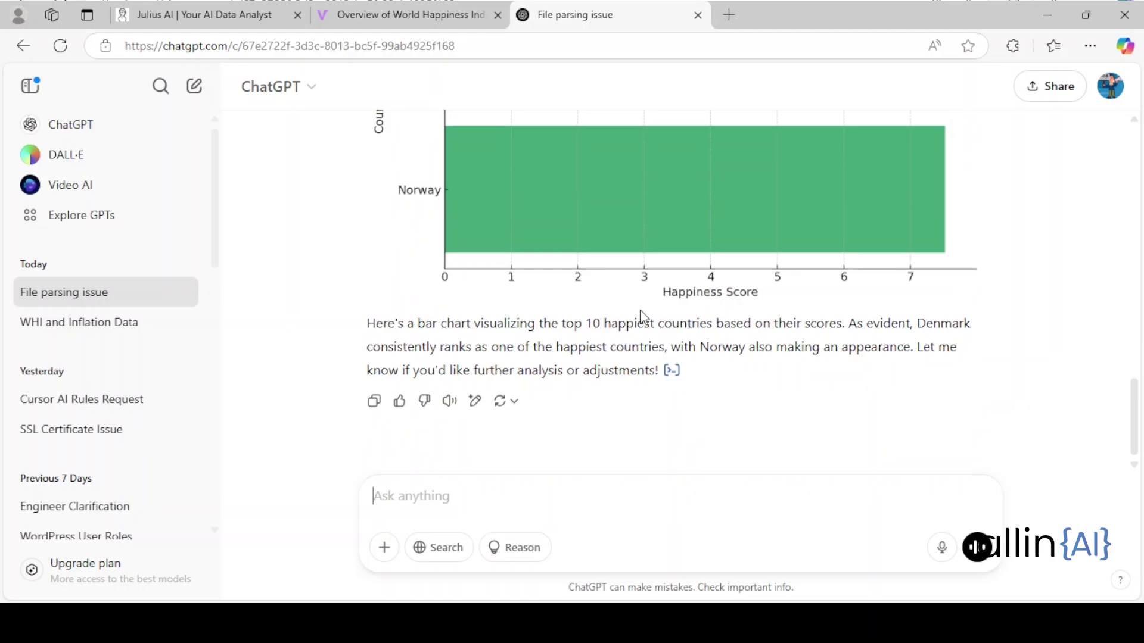
{"action": "scroll", "coordinate": [702, 314], "scroll_direction": "up", "scroll_amount": 5}
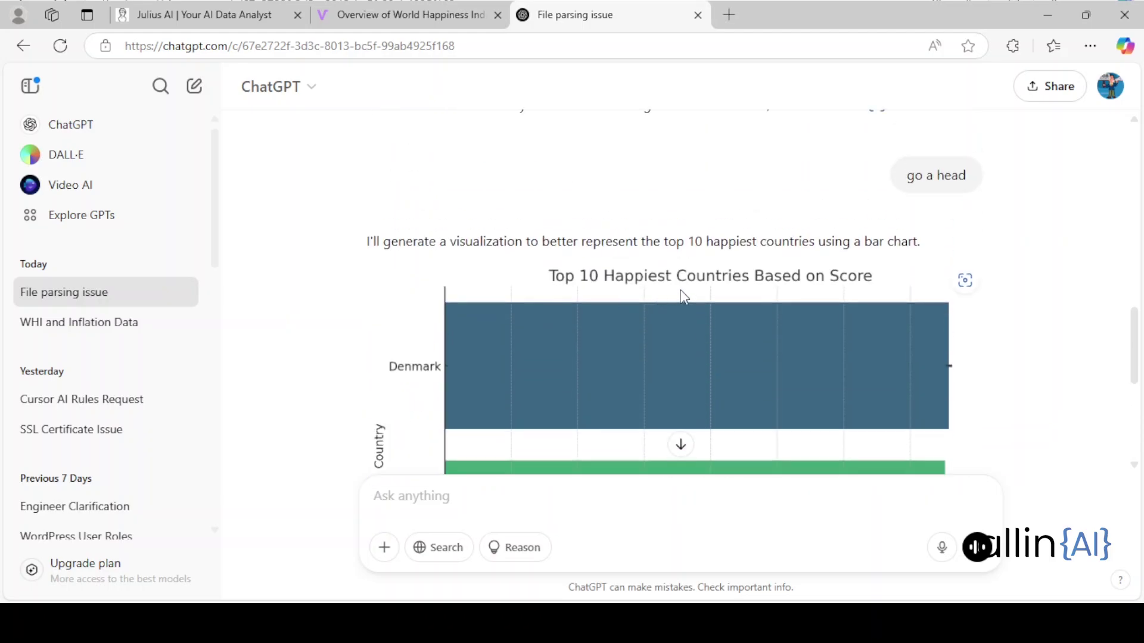
{"action": "scroll", "coordinate": [731, 301], "scroll_direction": "up", "scroll_amount": 4}
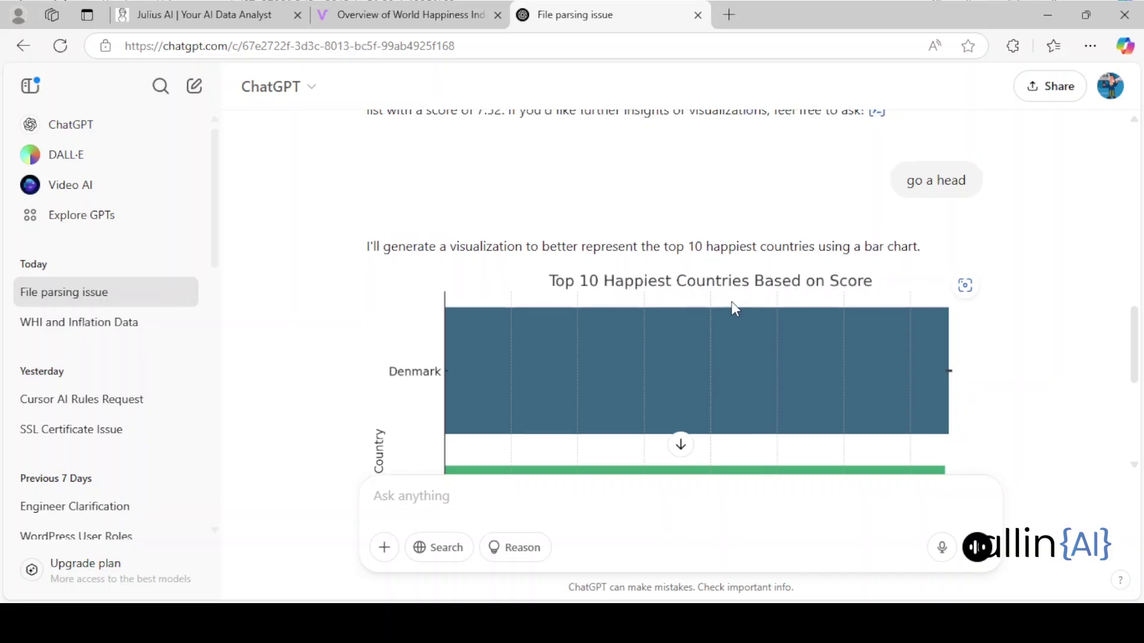
{"action": "scroll", "coordinate": [733, 303], "scroll_direction": "down", "scroll_amount": 9}
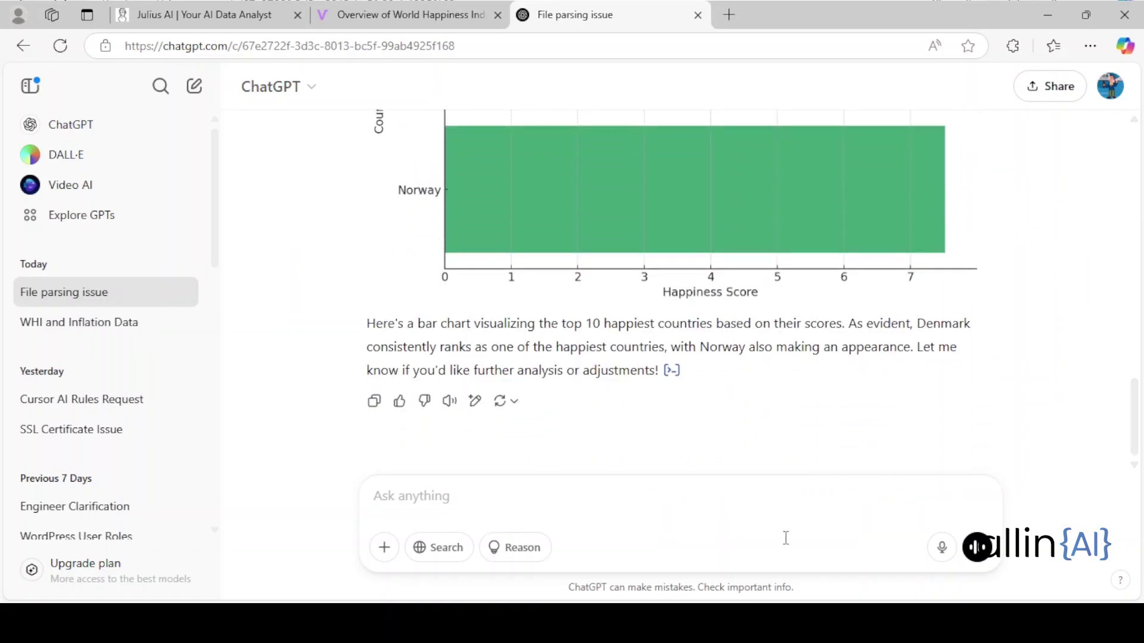
Ask ChatGPT "How has the "GDP per Capita" changed over the years globally?"
{"action": "left_click", "coordinate": [852, 604]}
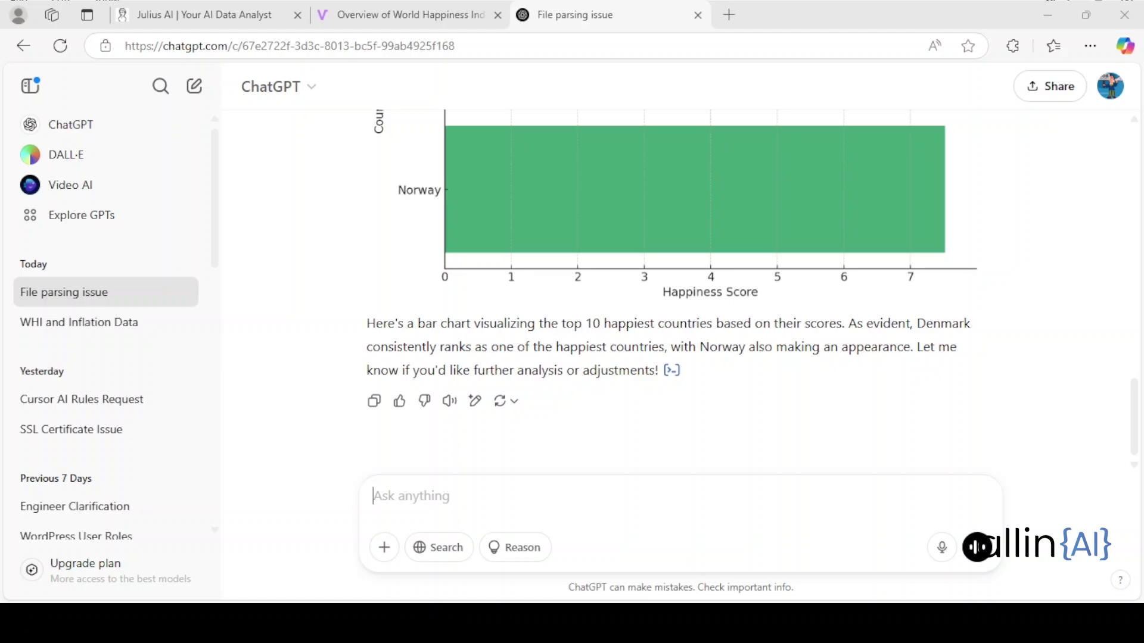
{"action": "left_click", "coordinate": [439, 518]}
{"action": "type", "text": "How has the \"GDP per Capita\" changed over the years globally?"}
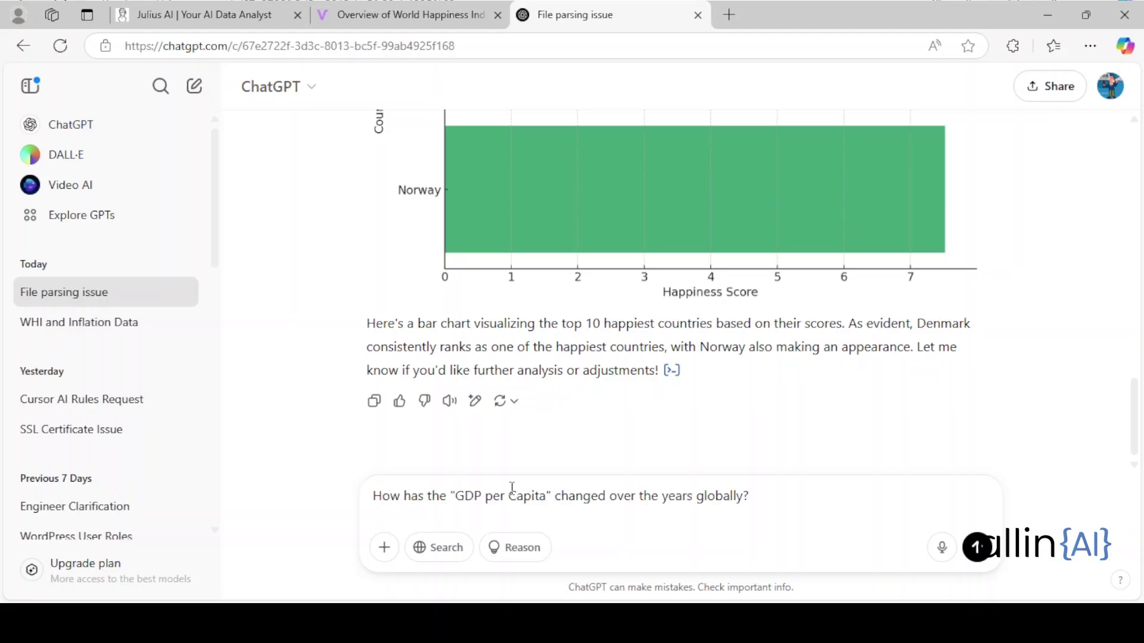
{"action": "left_click", "coordinate": [977, 547]}
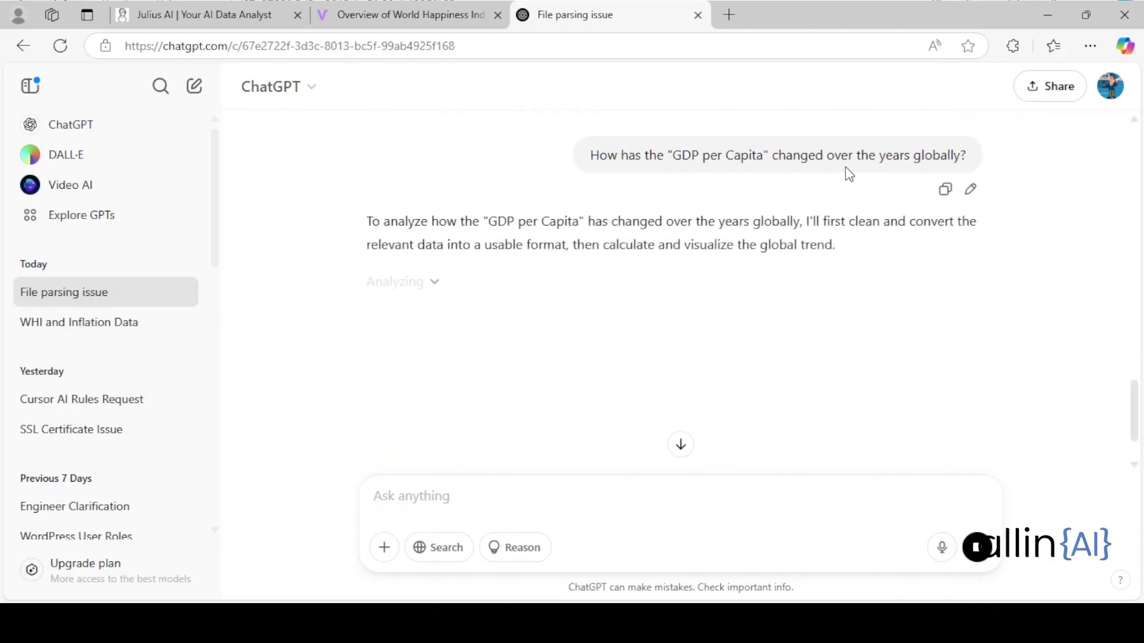
{"action": "scroll", "coordinate": [801, 234], "scroll_direction": "down", "scroll_amount": 2}
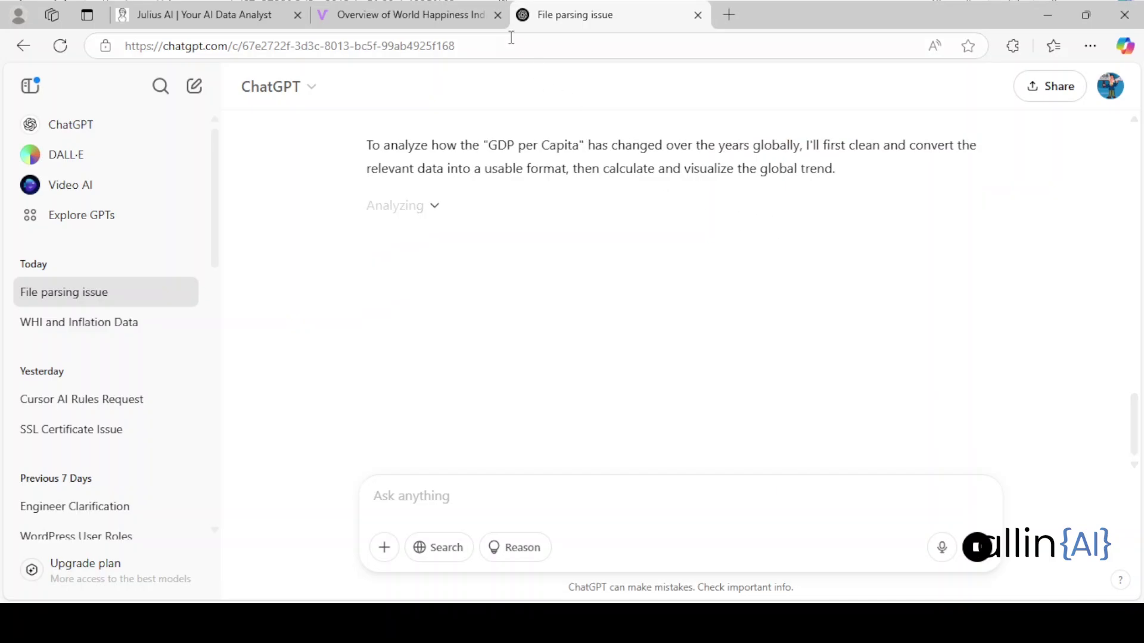
Switch to Vizly and enter the prompt "How has the "GDP per Capita" changed over the years globally?" without sending it
{"action": "left_click", "coordinate": [393, 15]}
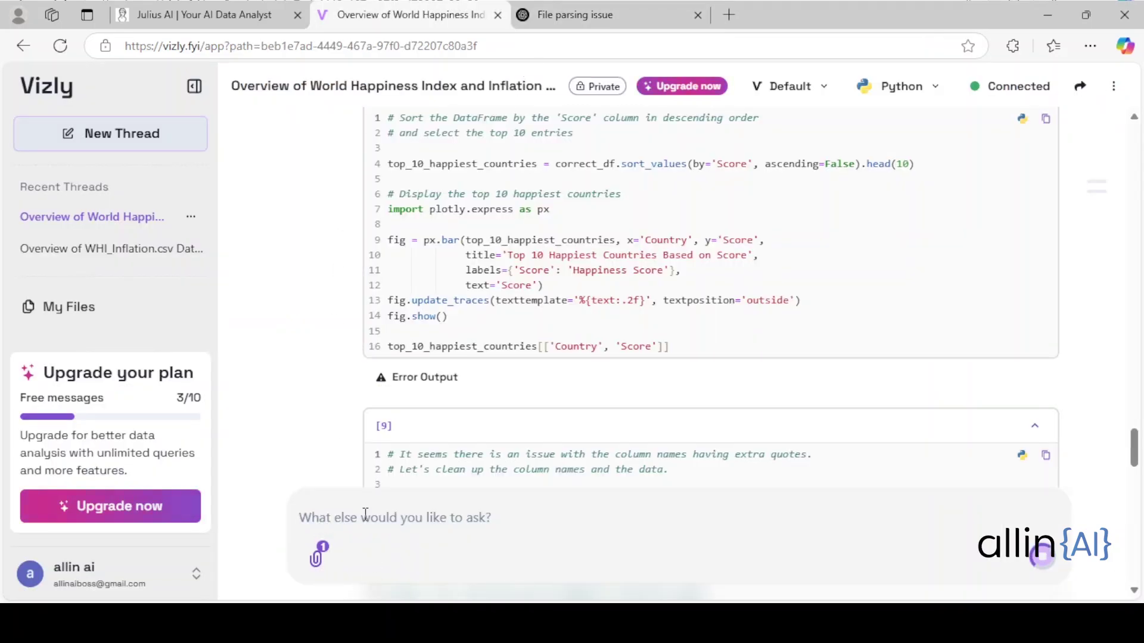
{"action": "type", "text": "How has the \"GDP per Capita\" changed over the years globally?"}
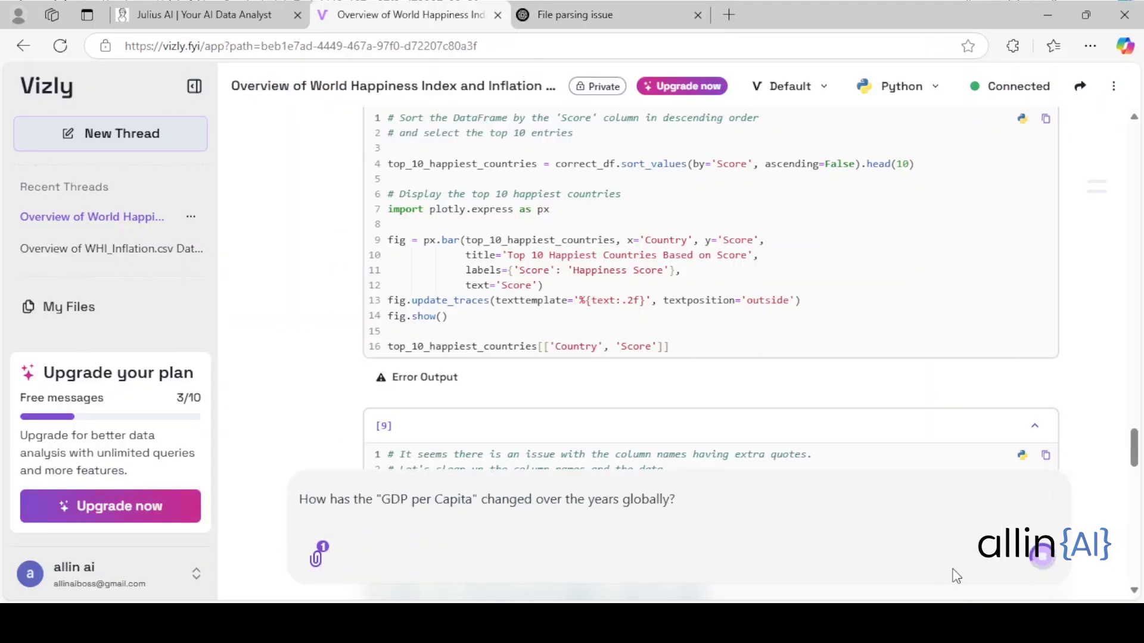
Switch to Julius AI and submit "How has the "GDP per Capita" changed over the years globally?"
{"action": "left_click", "coordinate": [262, 14]}
{"action": "type", "text": "How has the \"GDP per Capita\" changed over the years globally?"}
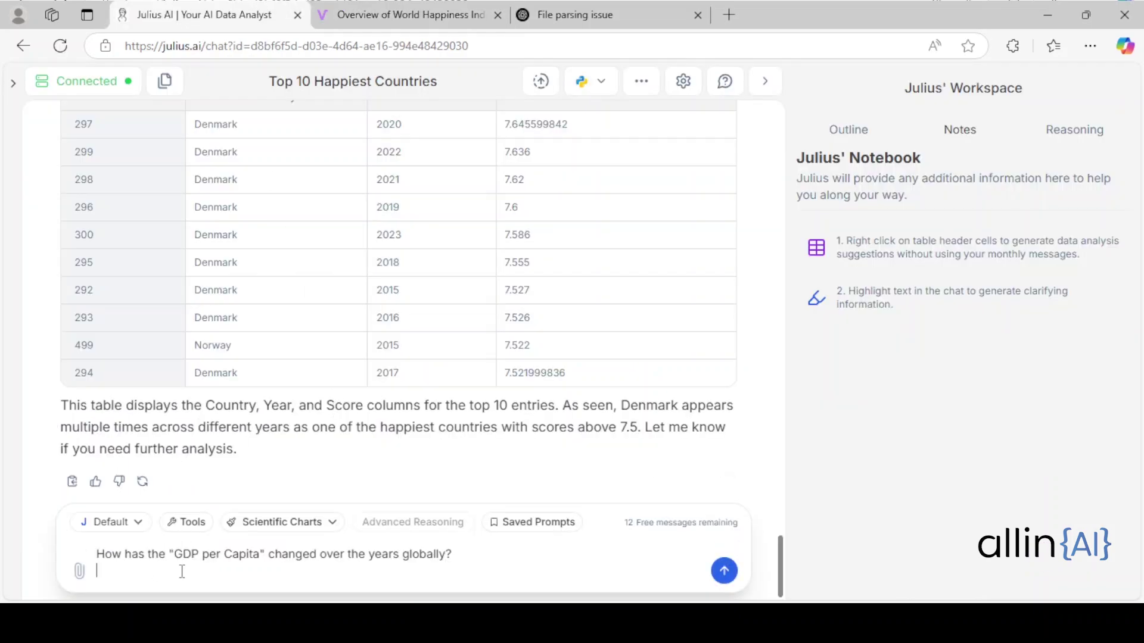
{"action": "left_click", "coordinate": [723, 571]}
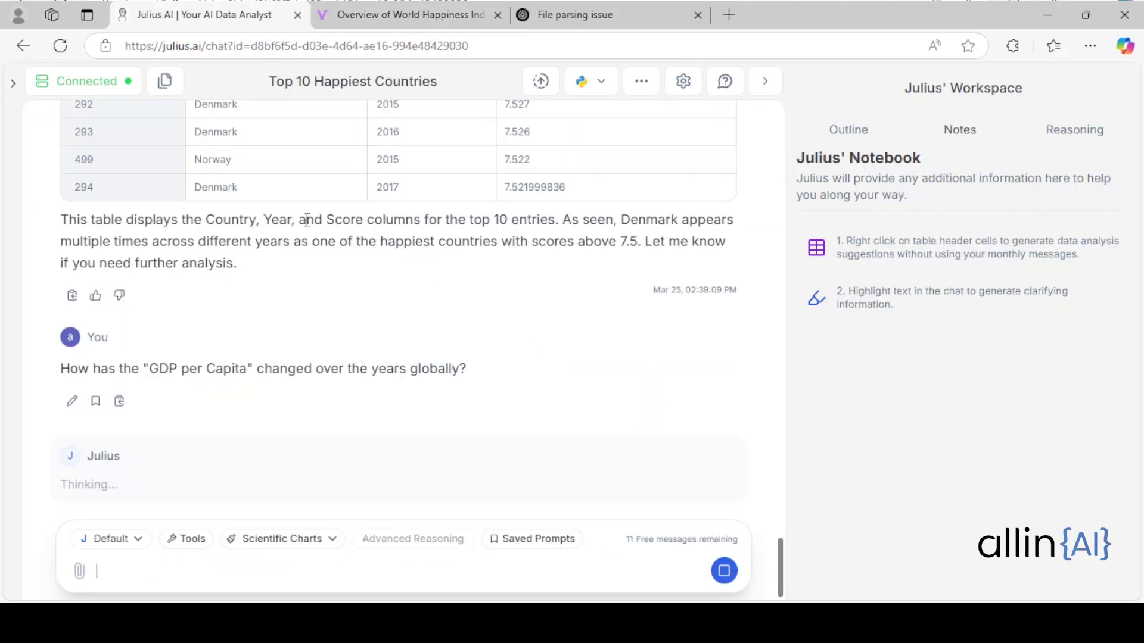
Switch to Vizly, continue on the free tier, and send the prepared question about global "GDP per Capita" changes
{"action": "left_click", "coordinate": [320, 16]}
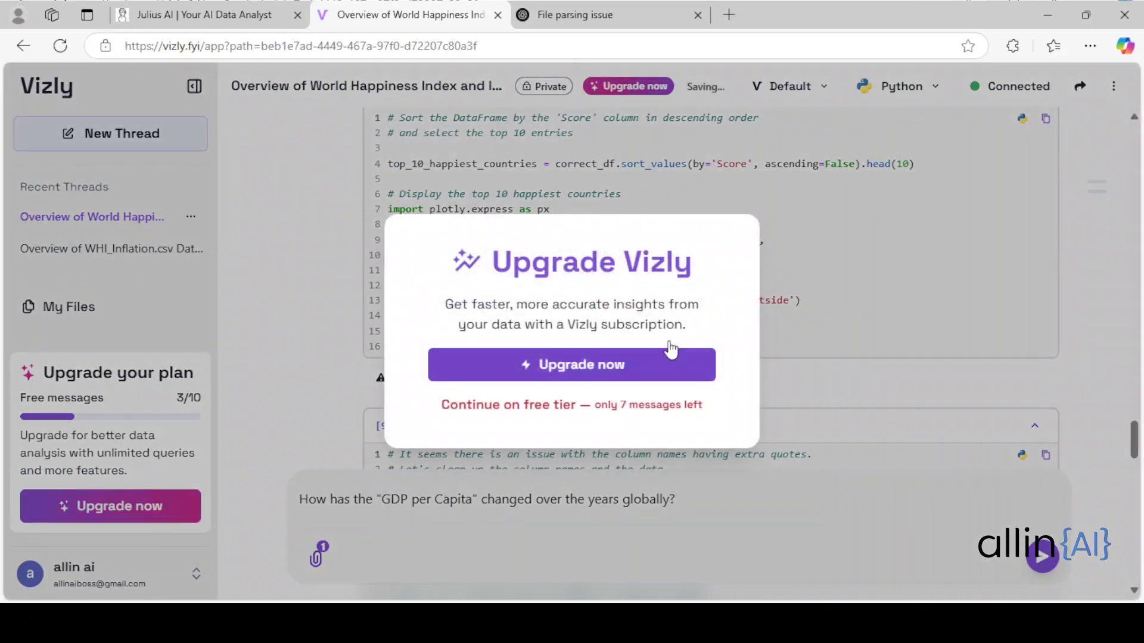
{"action": "left_click", "coordinate": [505, 411]}
{"action": "scroll", "coordinate": [480, 427], "scroll_direction": "down", "scroll_amount": 15}
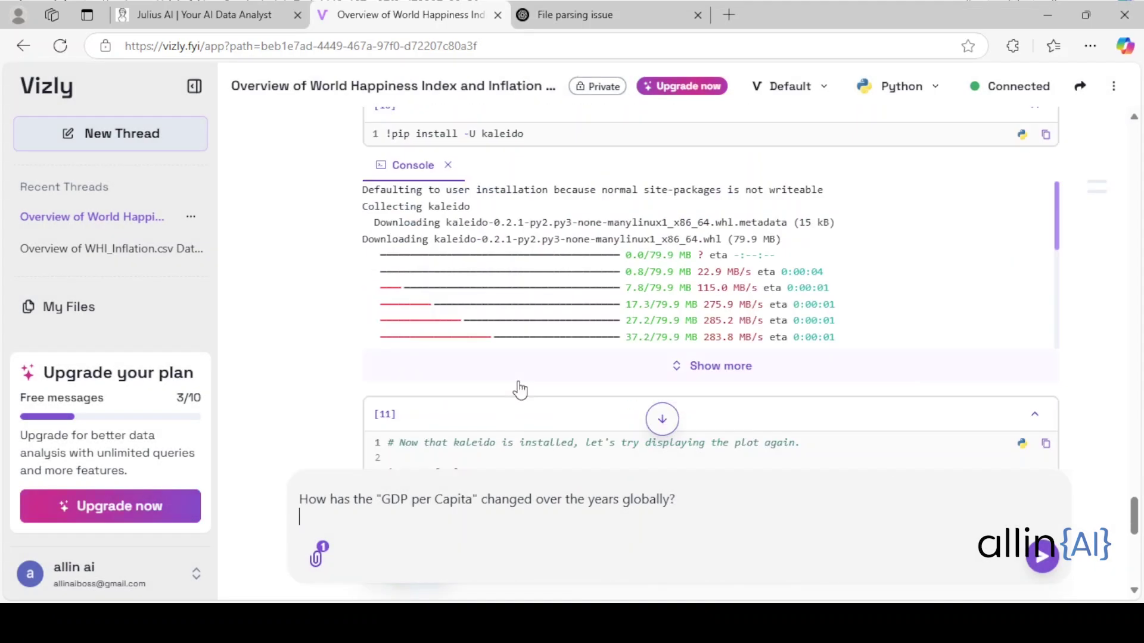
{"action": "left_click", "coordinate": [1016, 555]}
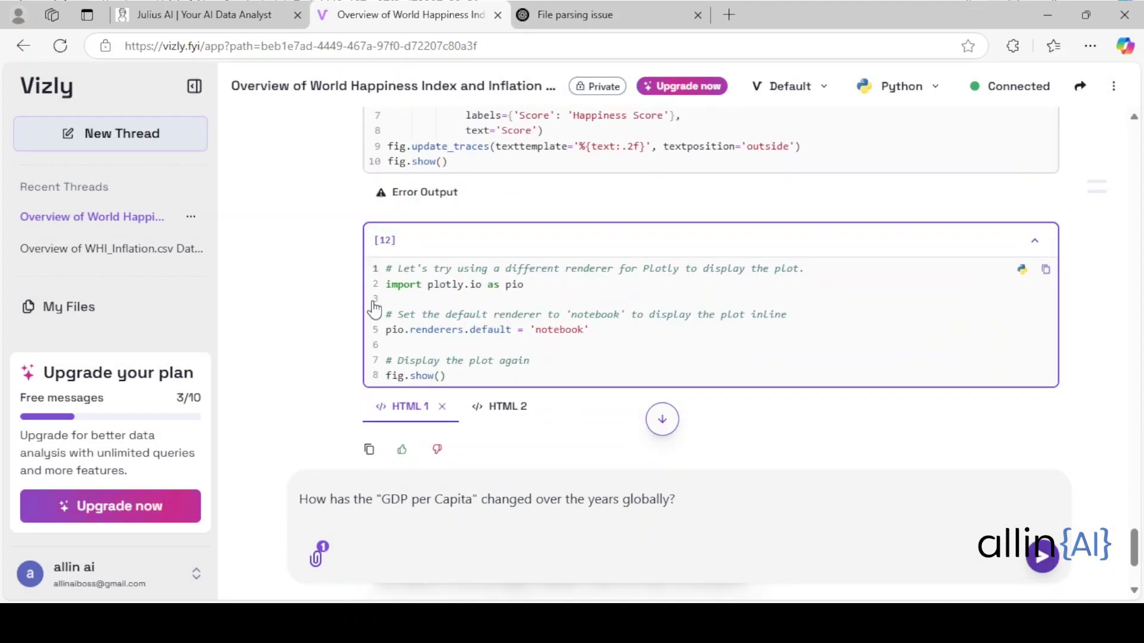
Switch to ChatGPT and examine its "Global GDP per Capita Trend Over the Years" line chart and the explanation beneath it
{"action": "left_click", "coordinate": [566, 6]}
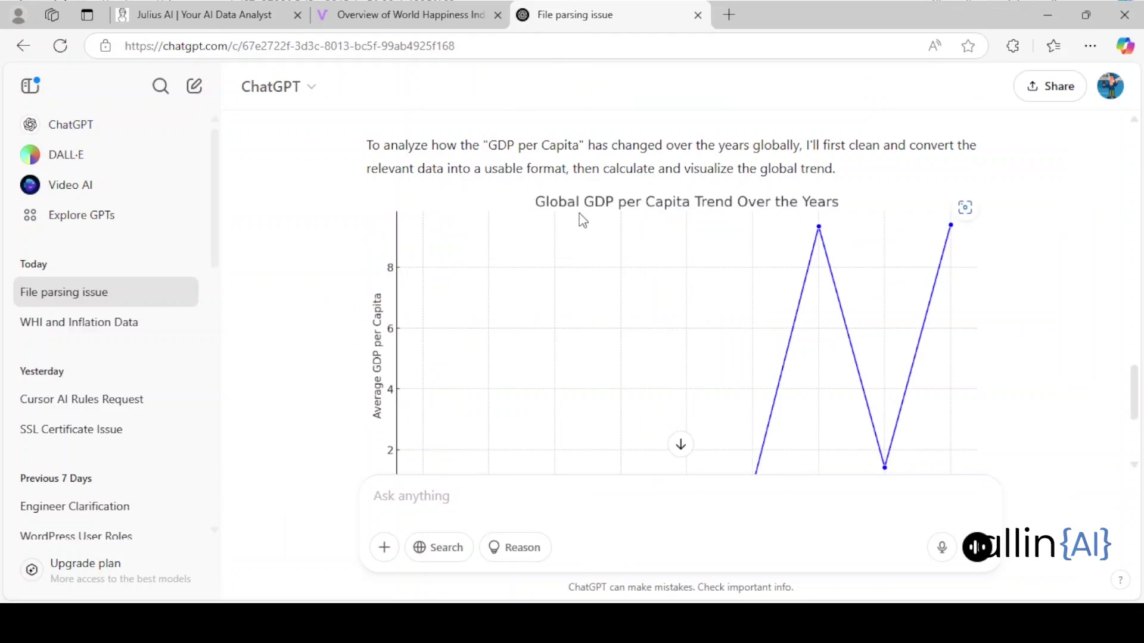
{"action": "scroll", "coordinate": [580, 221], "scroll_direction": "down", "scroll_amount": 3}
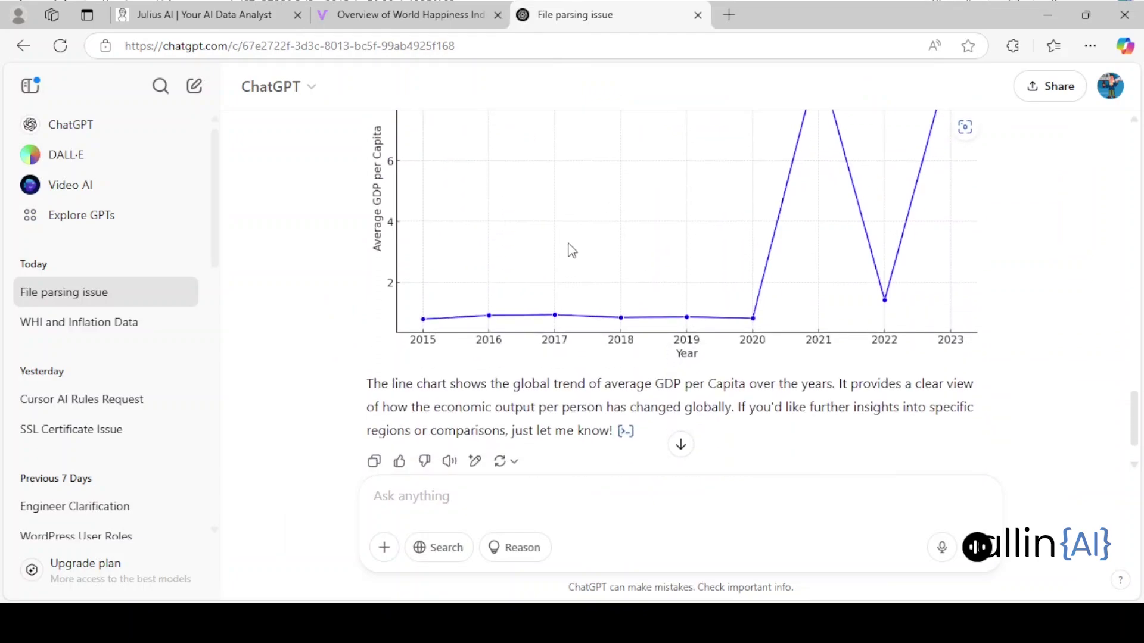
{"action": "scroll", "coordinate": [559, 256], "scroll_direction": "up", "scroll_amount": 3}
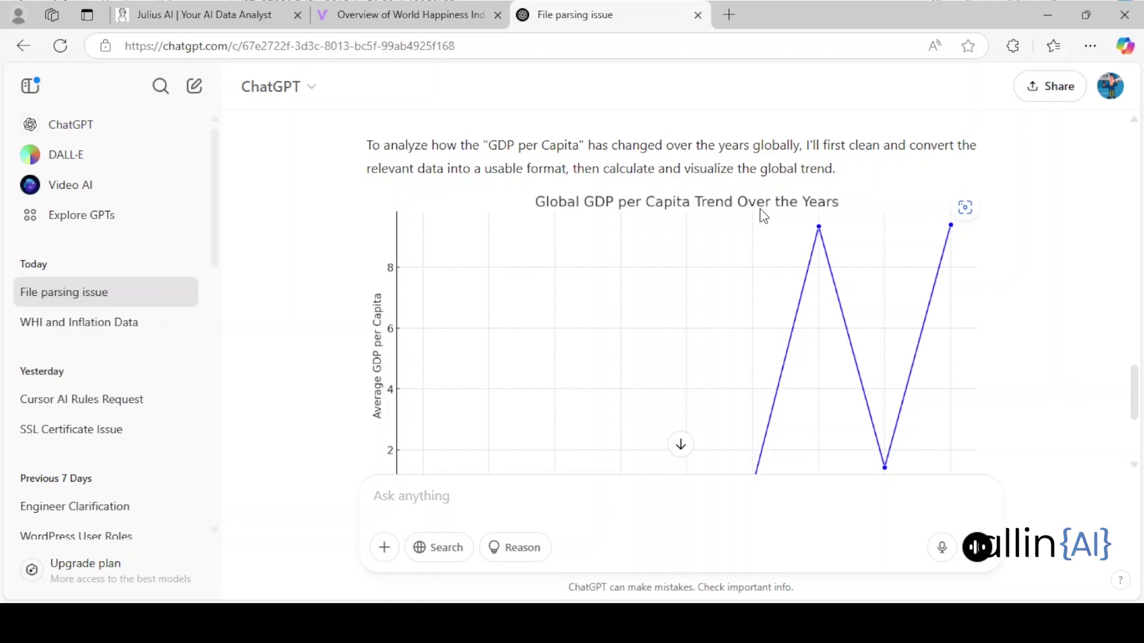
{"action": "scroll", "coordinate": [513, 237], "scroll_direction": "down", "scroll_amount": 3}
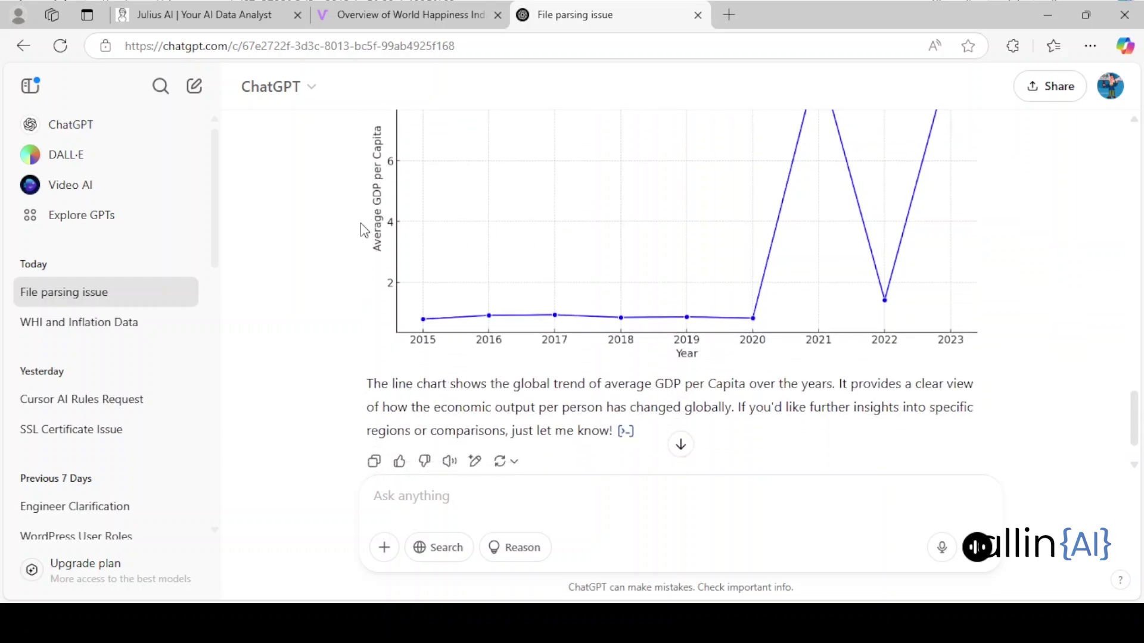
{"action": "scroll", "coordinate": [366, 239], "scroll_direction": "down", "scroll_amount": 1}
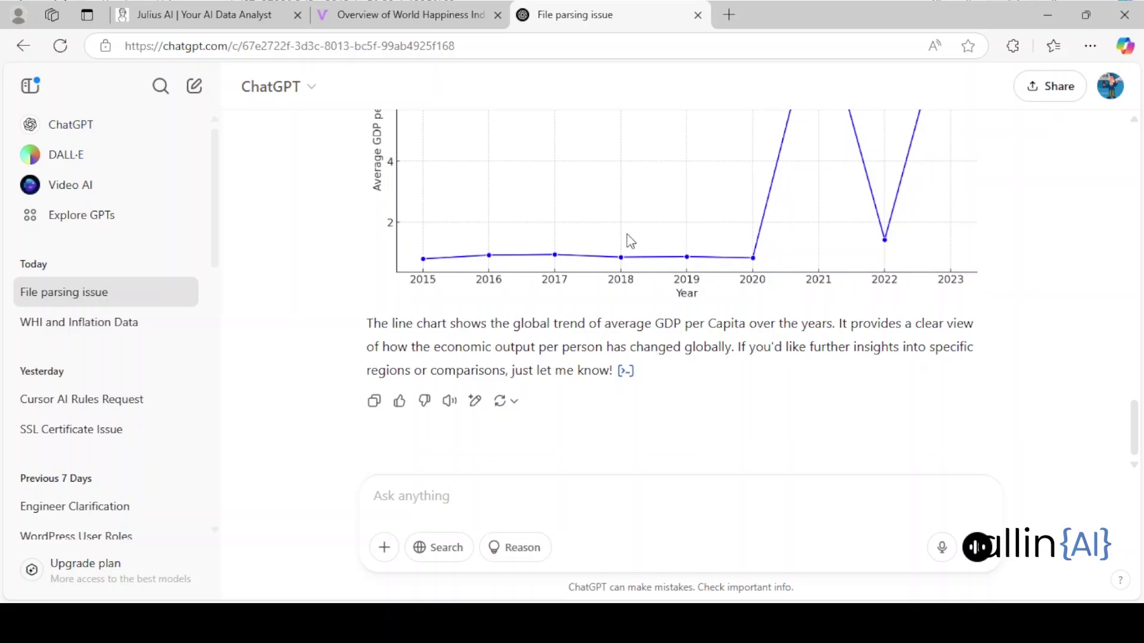
{"action": "scroll", "coordinate": [605, 186], "scroll_direction": "up", "scroll_amount": 1}
Switch to Vizly and examine its "Global Change in GDP per Capita Over the Years" line chart down to the year axis
{"action": "left_click", "coordinate": [481, 9]}
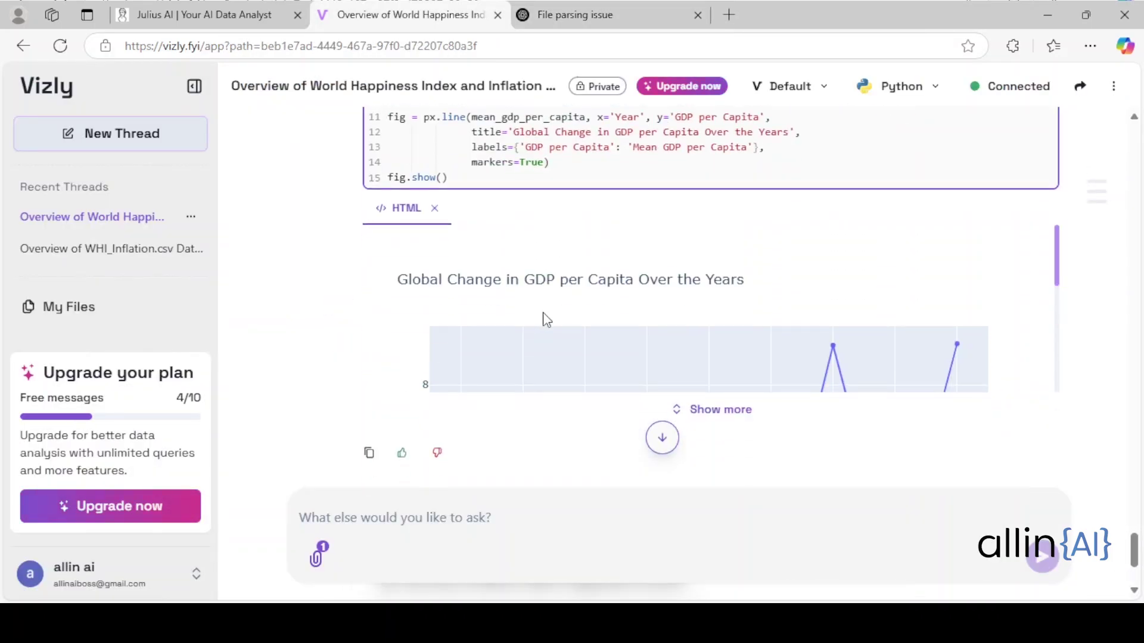
{"action": "scroll", "coordinate": [566, 277], "scroll_direction": "down", "scroll_amount": 3}
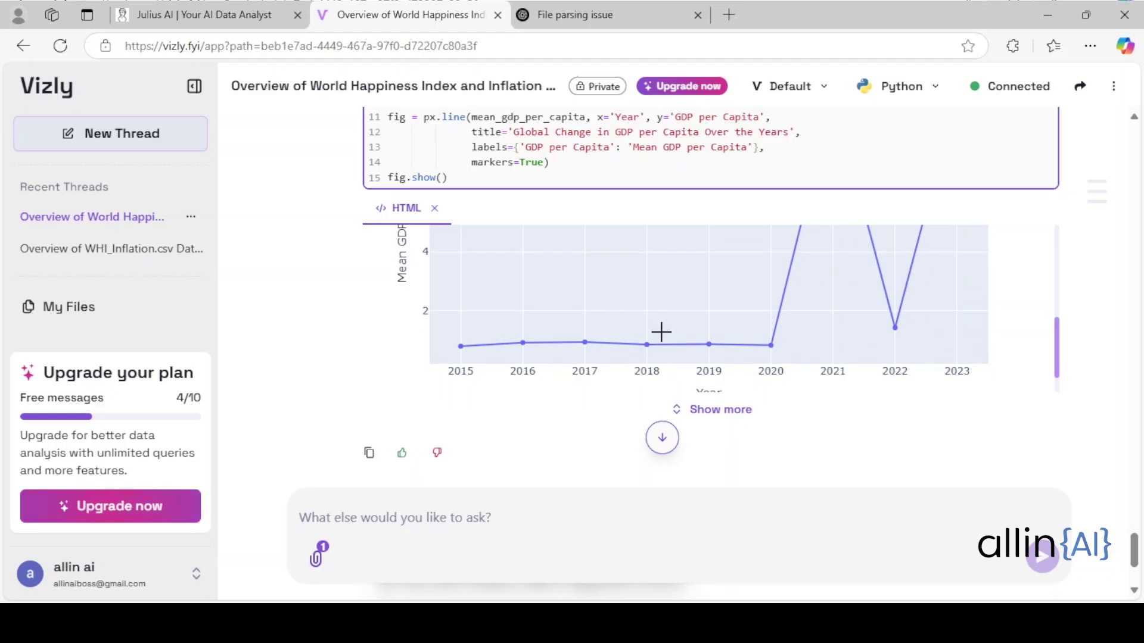
{"action": "scroll", "coordinate": [652, 332], "scroll_direction": "up", "scroll_amount": 1}
{"action": "scroll", "coordinate": [653, 332], "scroll_direction": "down", "scroll_amount": 3}
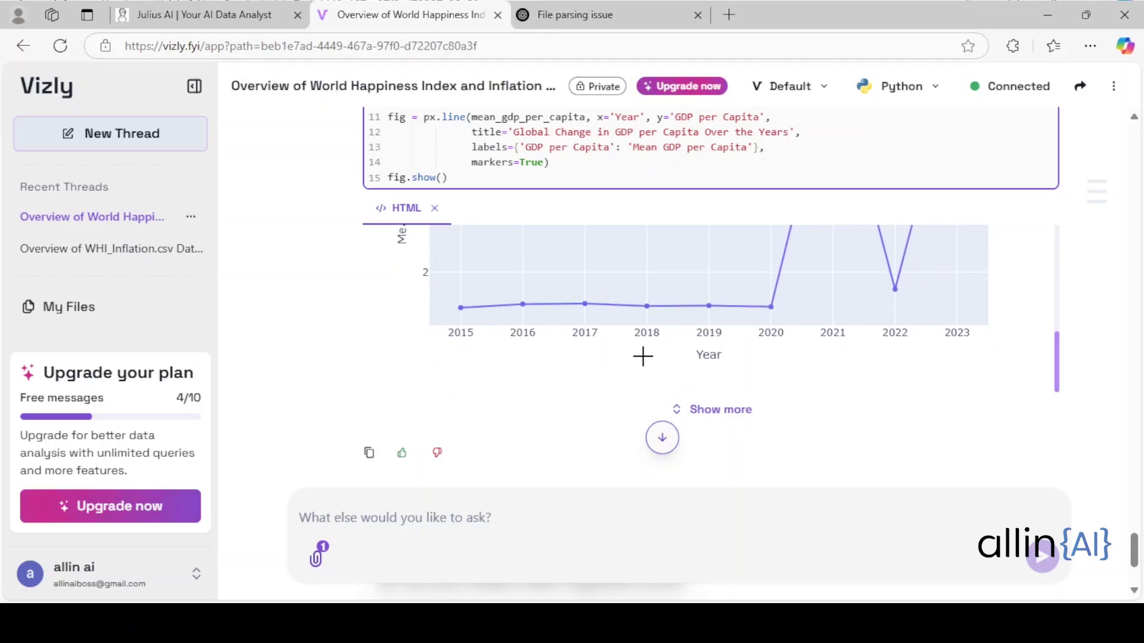
{"action": "scroll", "coordinate": [643, 357], "scroll_direction": "down", "scroll_amount": 3}
Switch to Julius AI and examine its "Global Trend of GDP per Capita Over the Years" chart and the written observations
{"action": "left_click", "coordinate": [174, 14]}
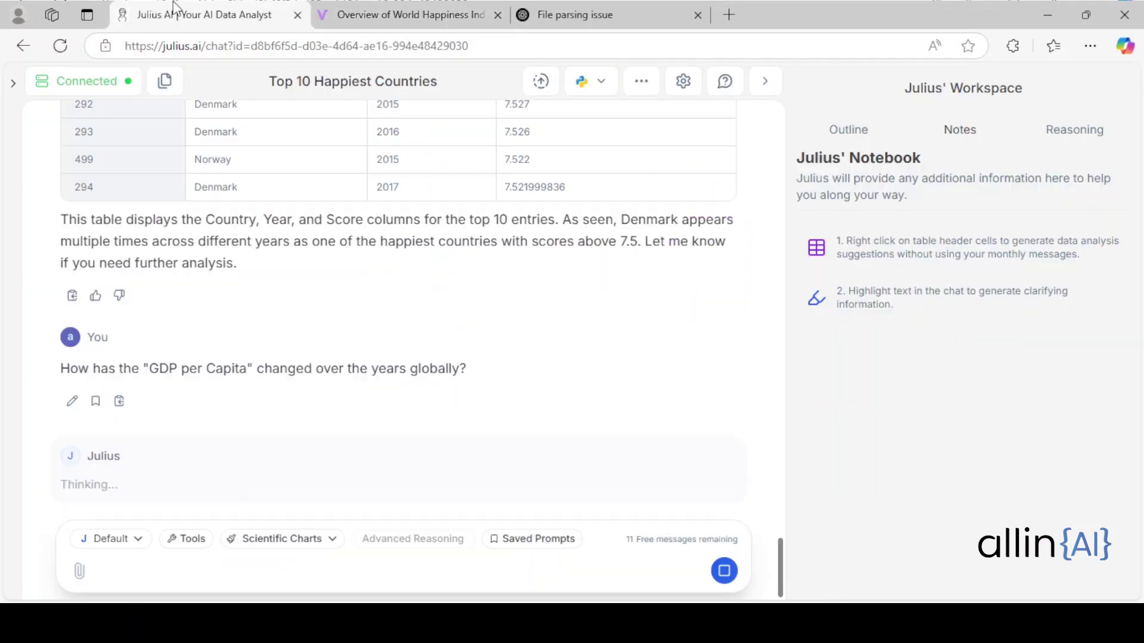
{"action": "scroll", "coordinate": [337, 262], "scroll_direction": "up", "scroll_amount": 3}
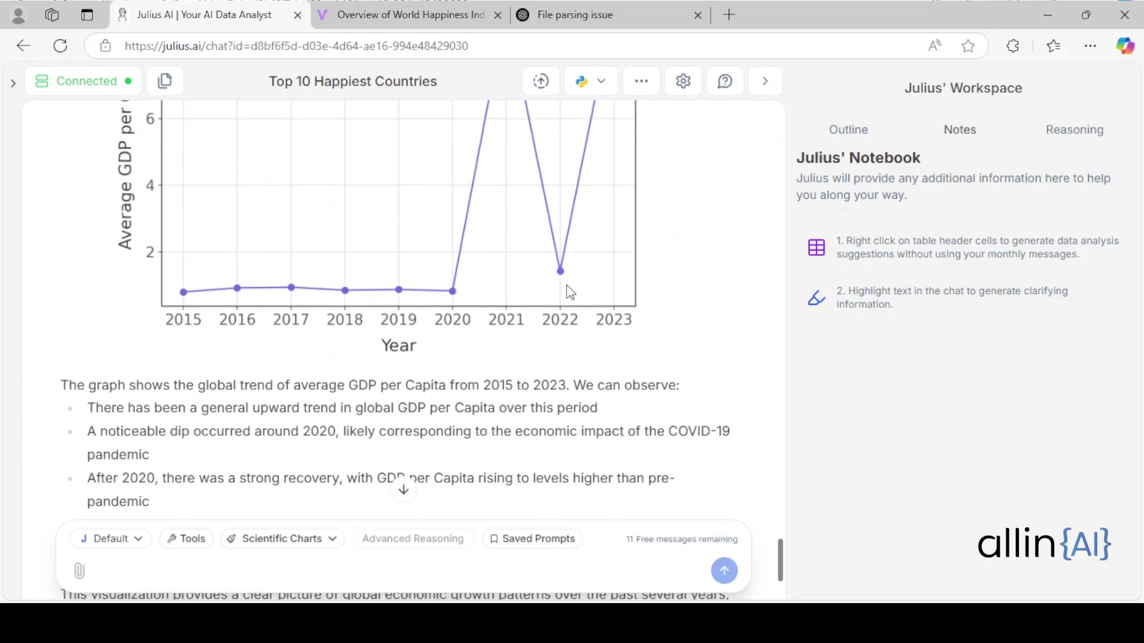
{"action": "scroll", "coordinate": [443, 189], "scroll_direction": "up", "scroll_amount": 1}
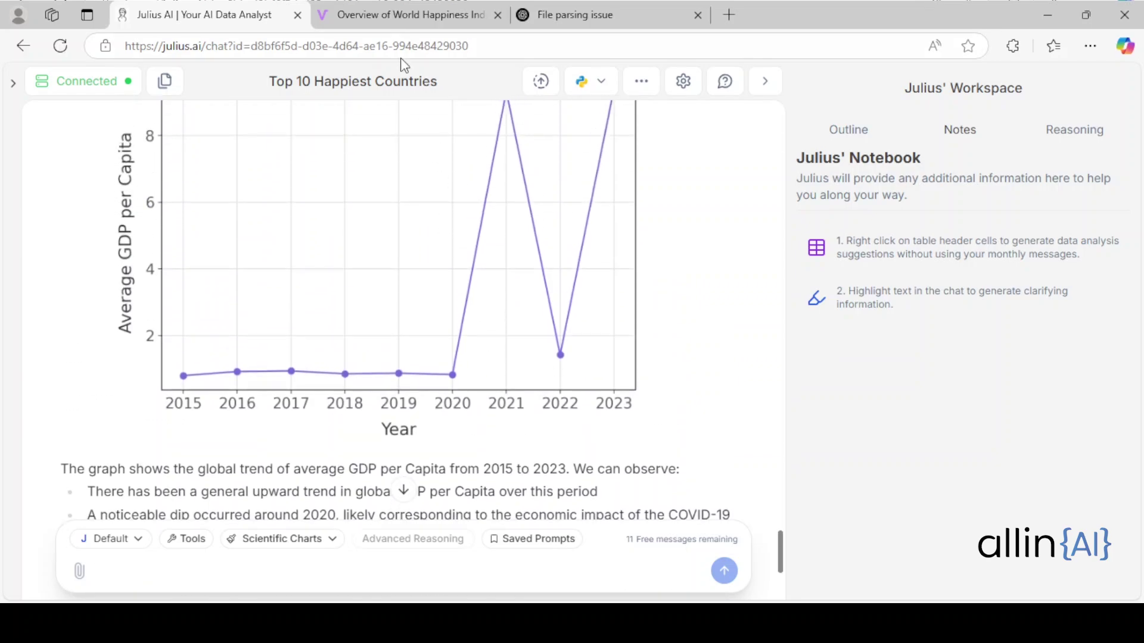
{"action": "scroll", "coordinate": [420, 187], "scroll_direction": "down", "scroll_amount": 4}
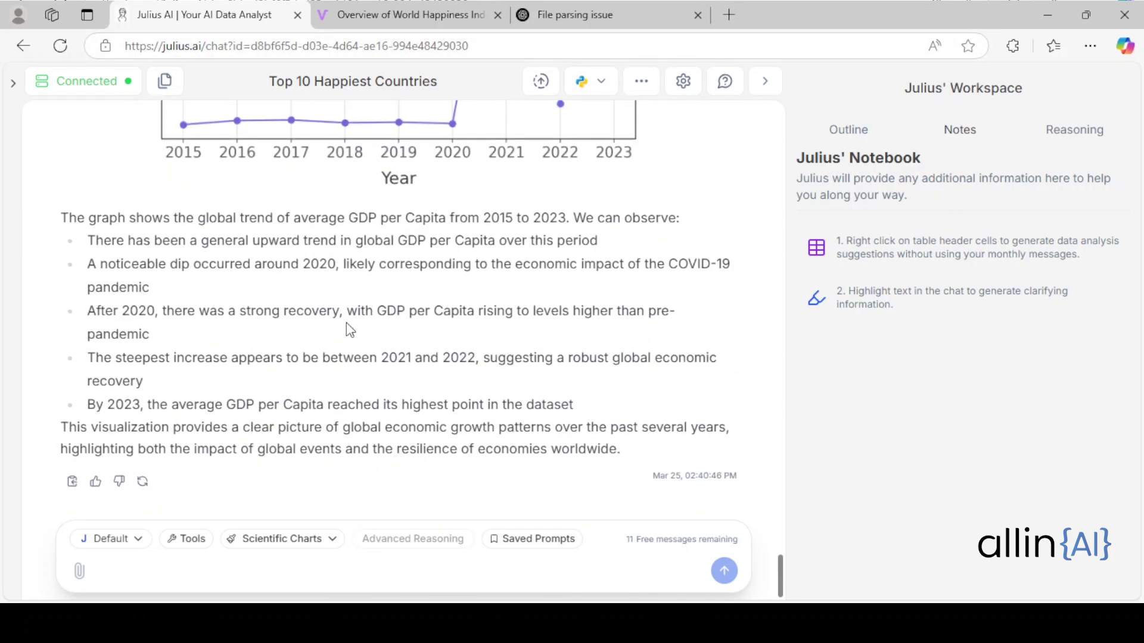
{"action": "scroll", "coordinate": [373, 354], "scroll_direction": "up", "scroll_amount": 8}
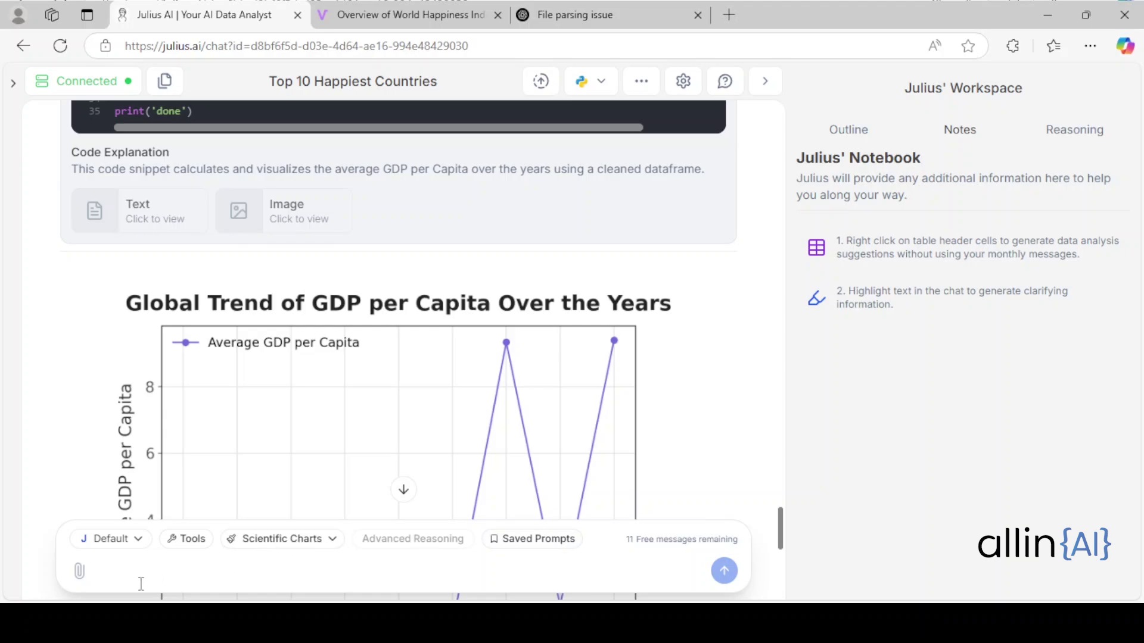
Ask Julius AI "Compare "Social Support" across different continents."
{"action": "type", "text": "Compare \"Social Support\" across different continents."}
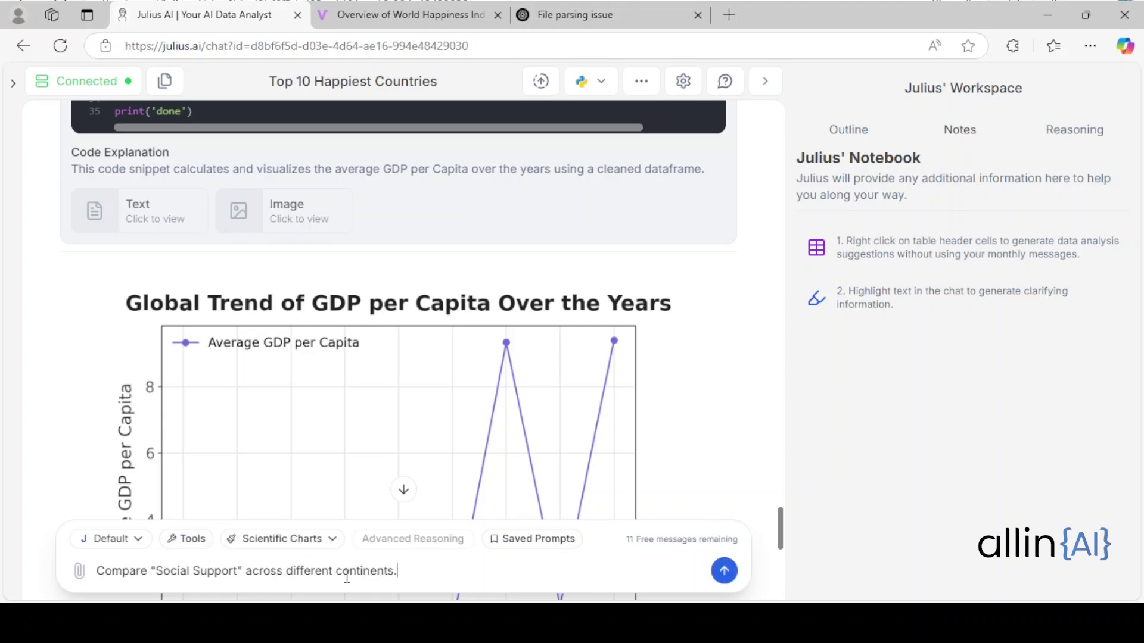
{"action": "scroll", "coordinate": [436, 312], "scroll_direction": "down", "scroll_amount": 3}
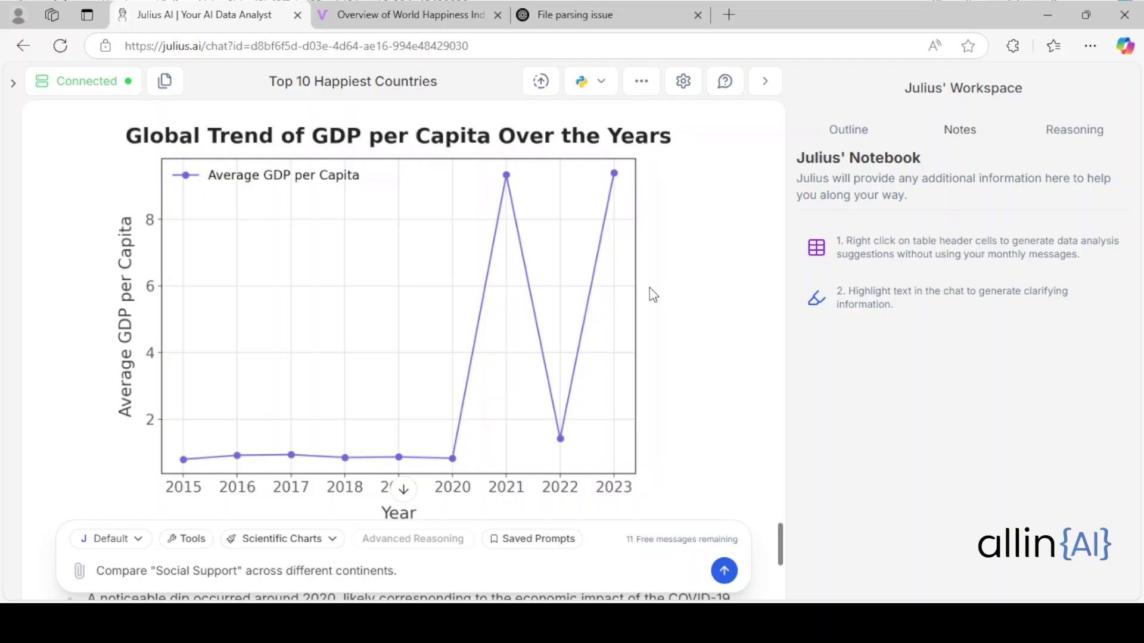
{"action": "scroll", "coordinate": [648, 298], "scroll_direction": "down", "scroll_amount": 5}
{"action": "left_click", "coordinate": [726, 572]}
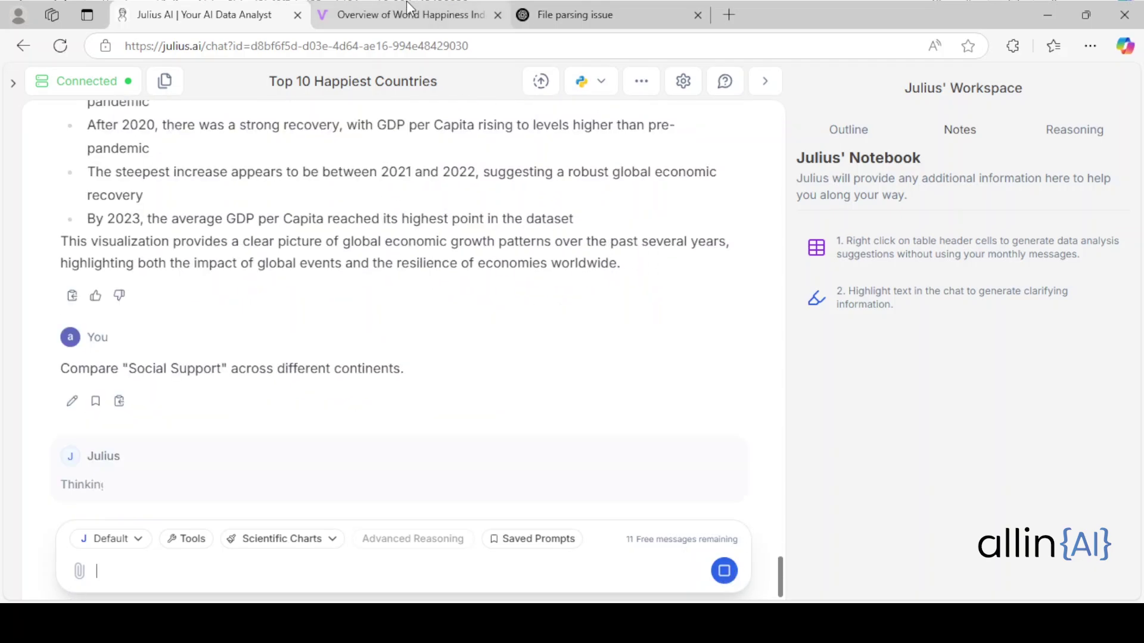
Switch to Vizly and submit "Compare "Social Support" across different continents."
{"action": "left_click", "coordinate": [406, 13]}
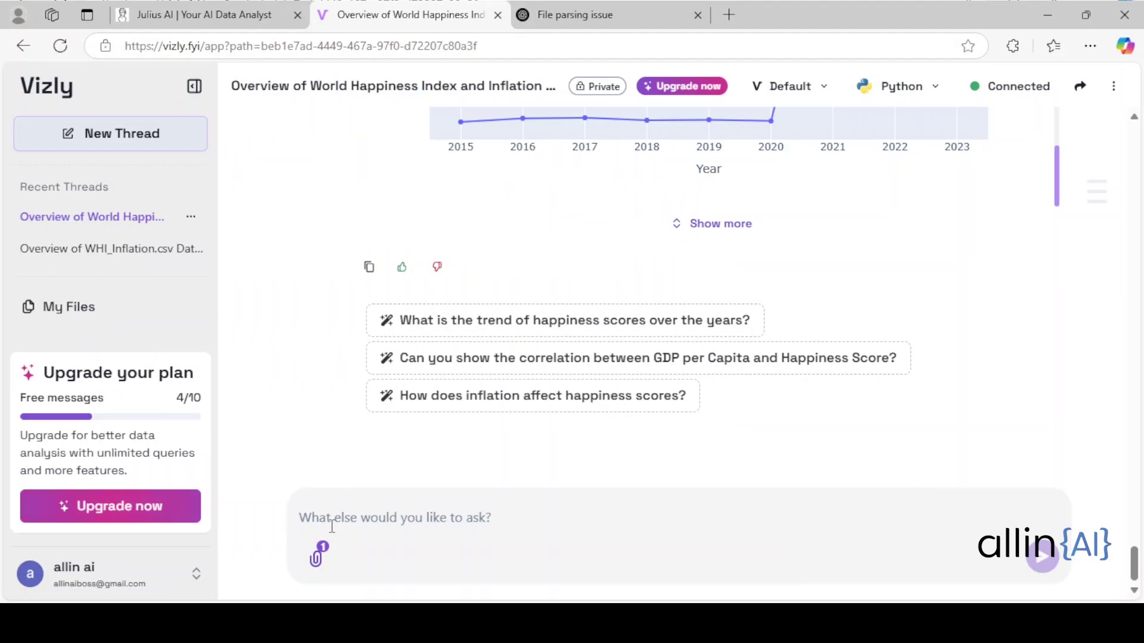
{"action": "type", "text": "Compare \"Social Support\" across different continents."}
{"action": "key", "text": "Return"}
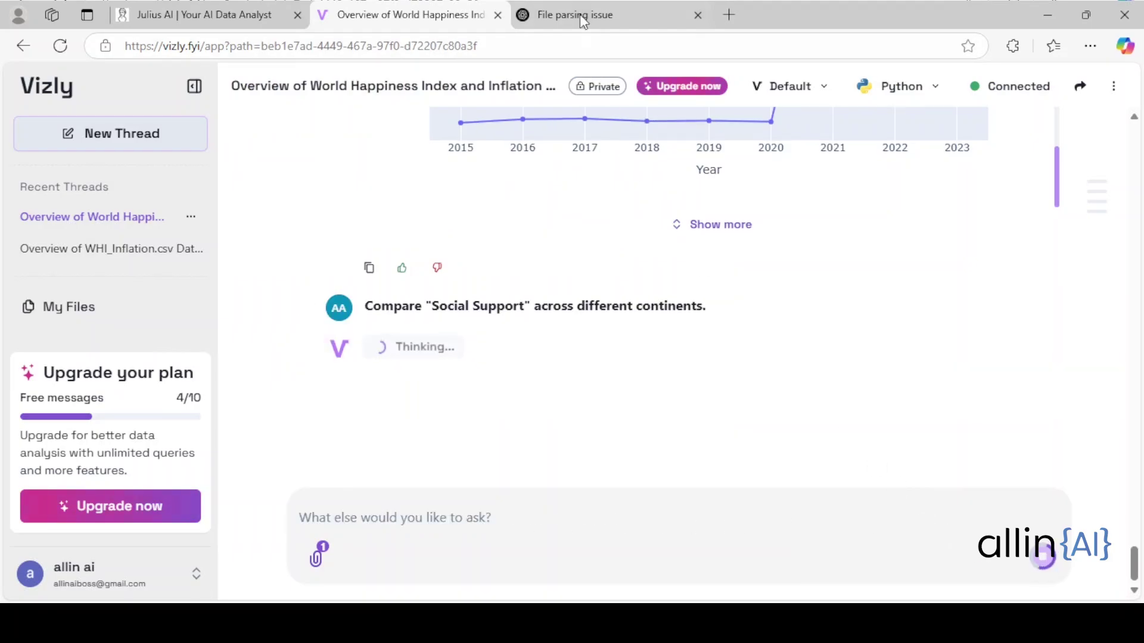
Switch to ChatGPT and submit "Compare "Social Support" across different continents."
{"action": "left_click", "coordinate": [580, 13]}
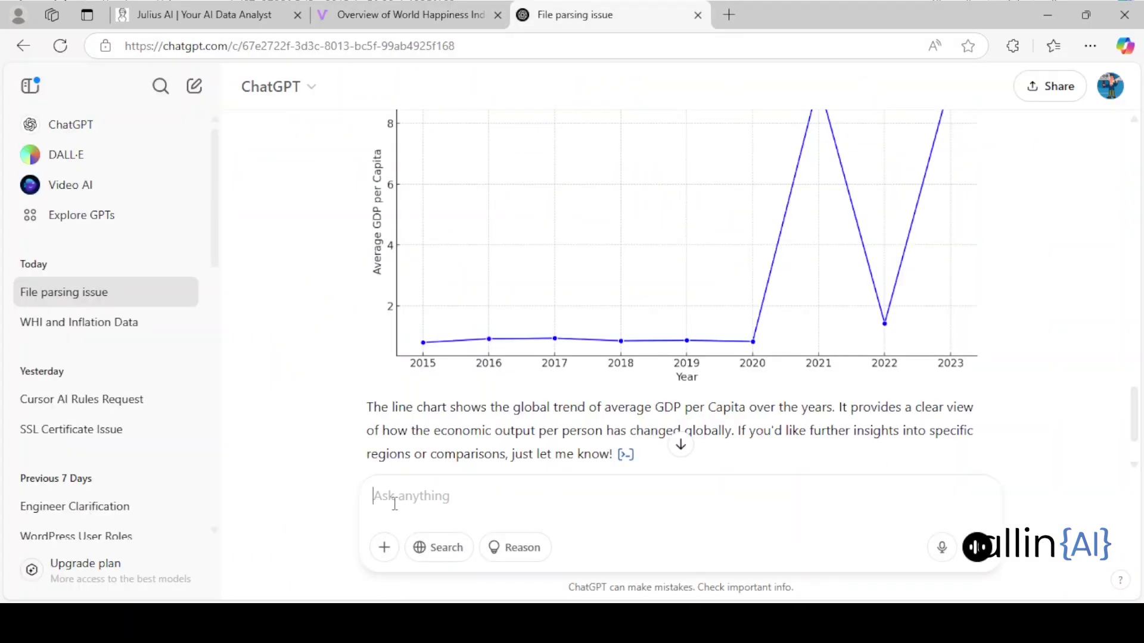
{"action": "type", "text": "Compare \"Social Support\" across different continents."}
{"action": "left_click", "coordinate": [975, 547]}
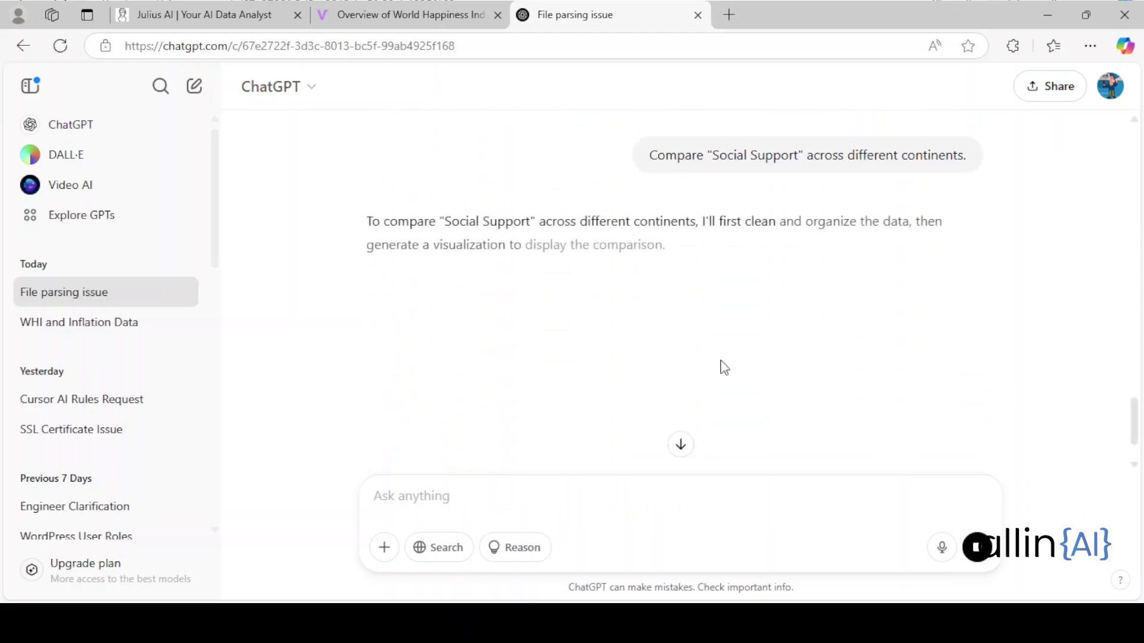
Check how far Julius AI and Vizly have progressed with their "Social Support" comparisons
{"action": "left_click", "coordinate": [156, 8]}
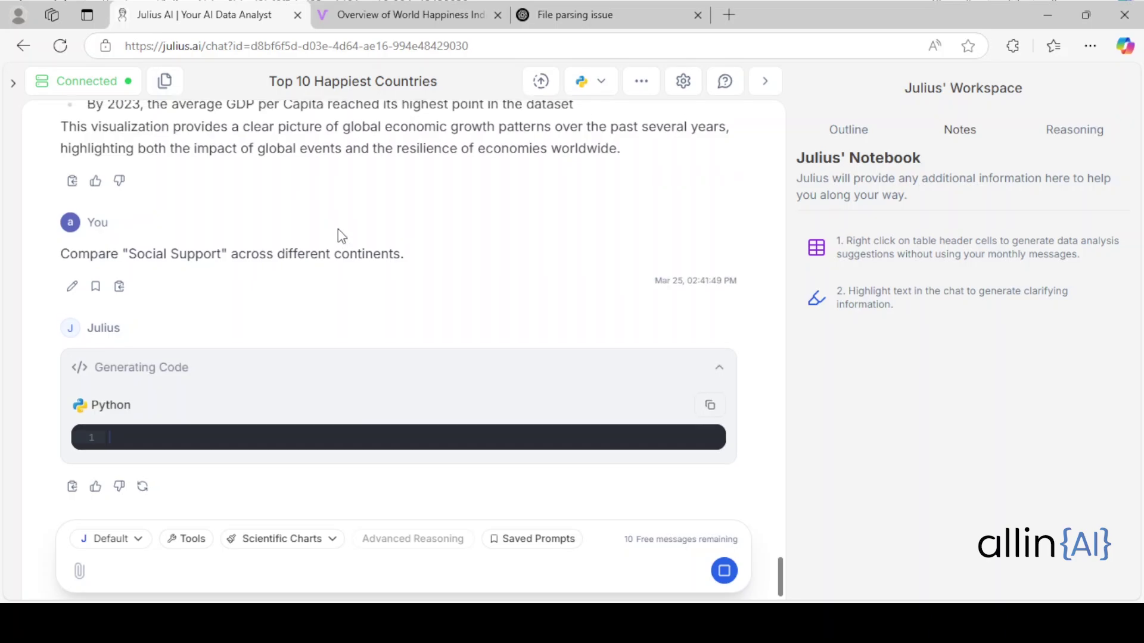
{"action": "scroll", "coordinate": [337, 229], "scroll_direction": "up", "scroll_amount": 10}
{"action": "scroll", "coordinate": [338, 232], "scroll_direction": "down", "scroll_amount": 15}
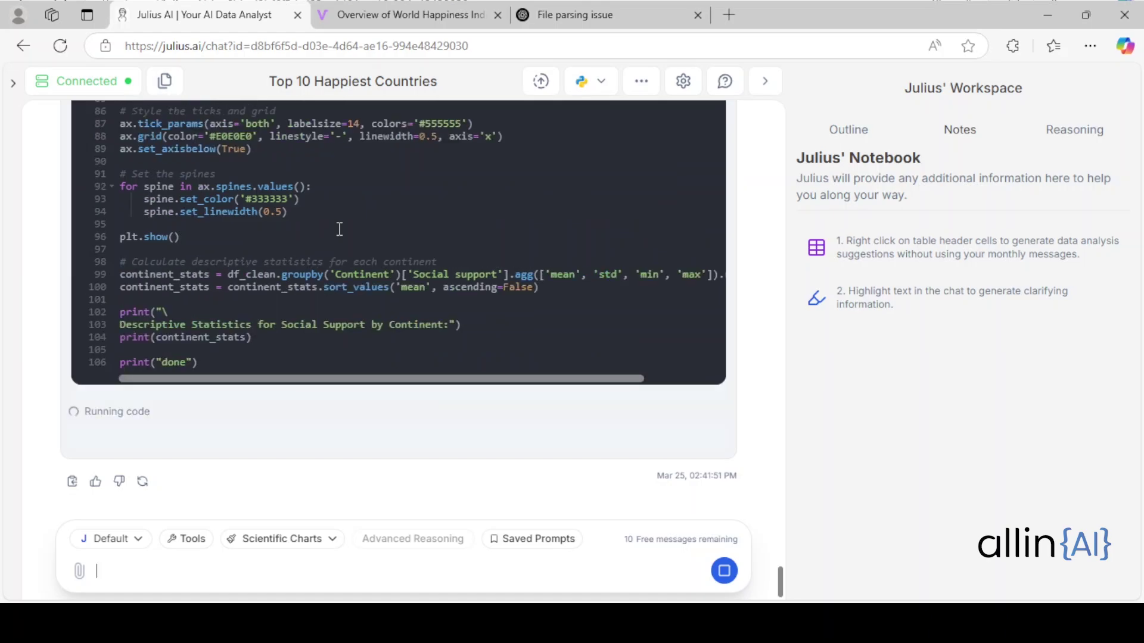
{"action": "left_click", "coordinate": [411, 14]}
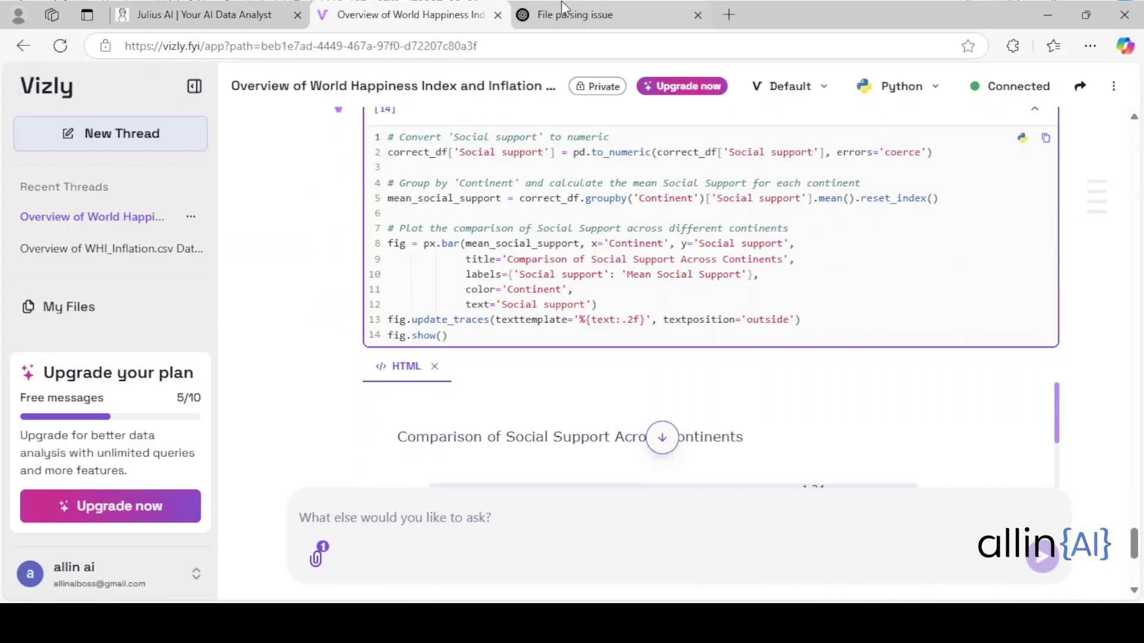
Switch to ChatGPT and examine its "Average Social Support by Continent" bar chart and the explanation beneath it
{"action": "left_click", "coordinate": [565, 14]}
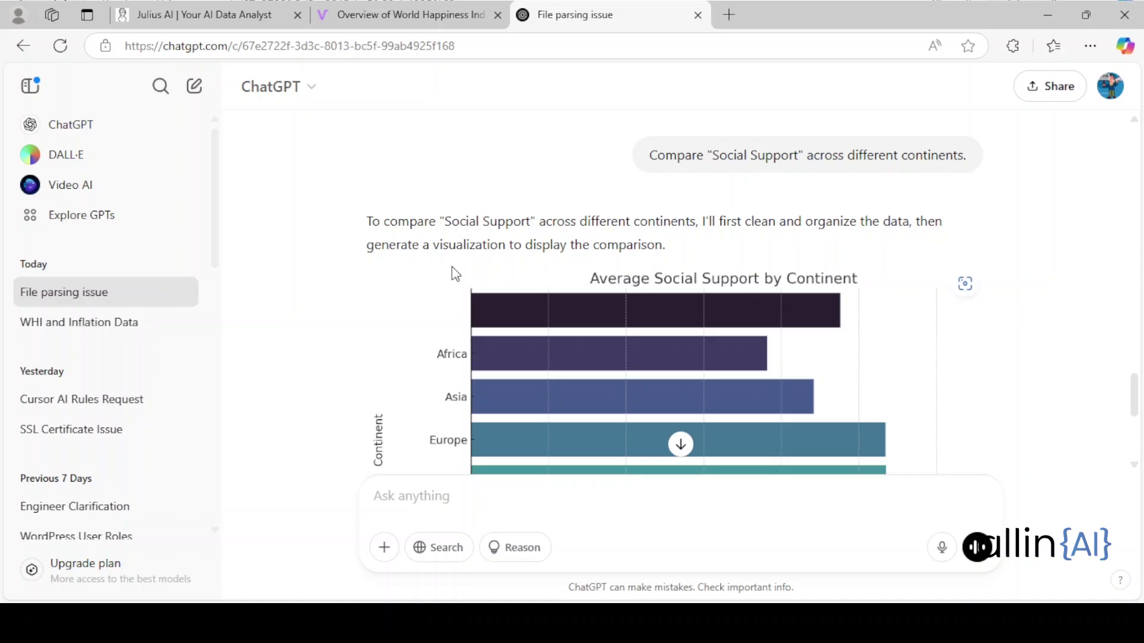
{"action": "scroll", "coordinate": [452, 274], "scroll_direction": "down", "scroll_amount": 3}
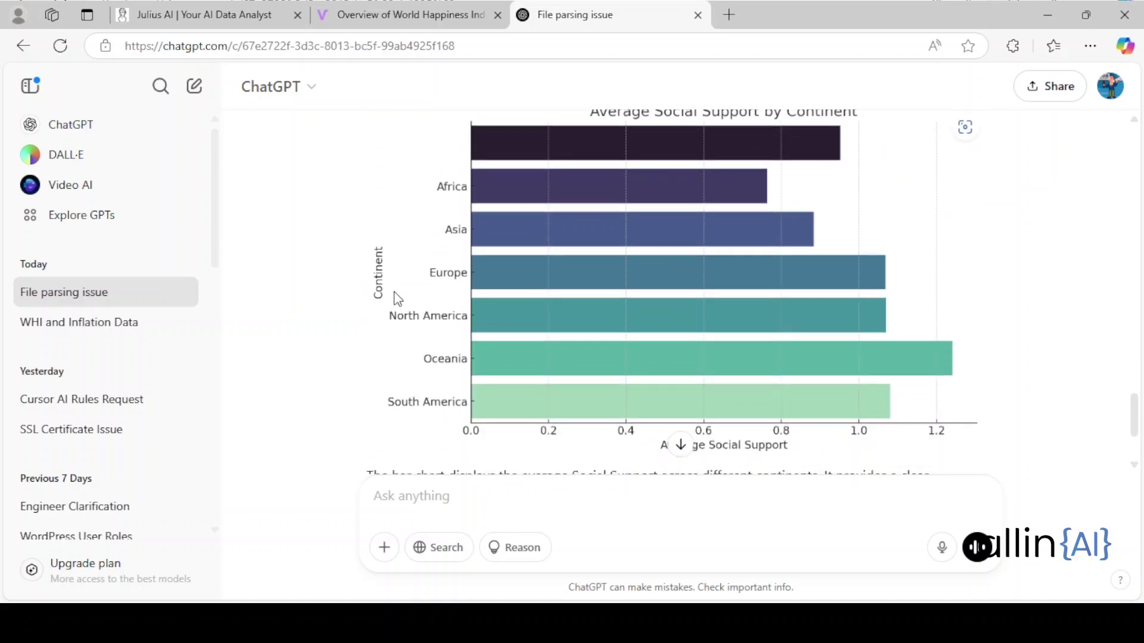
{"action": "scroll", "coordinate": [666, 307], "scroll_direction": "down", "scroll_amount": 3}
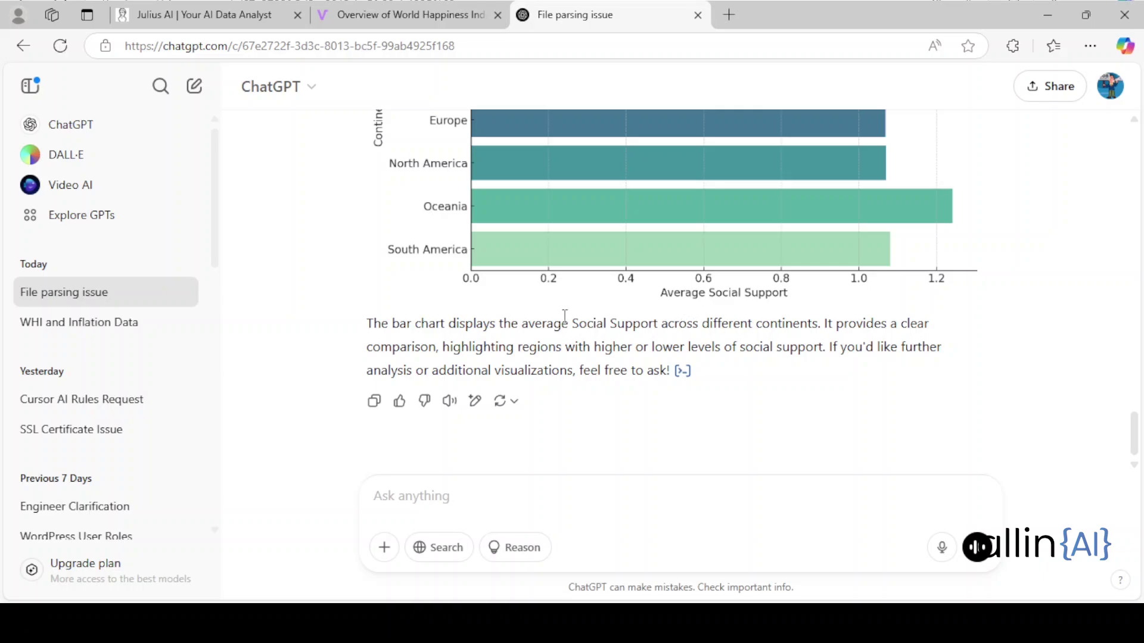
{"action": "scroll", "coordinate": [564, 316], "scroll_direction": "up", "scroll_amount": 3}
{"action": "scroll", "coordinate": [420, 317], "scroll_direction": "down", "scroll_amount": 3}
{"action": "scroll", "coordinate": [420, 316], "scroll_direction": "up", "scroll_amount": 5}
Switch to Vizly and examine its "Comparison of Social Support Across Continents" bar chart, including the bar values and continent labels
{"action": "left_click", "coordinate": [405, 14]}
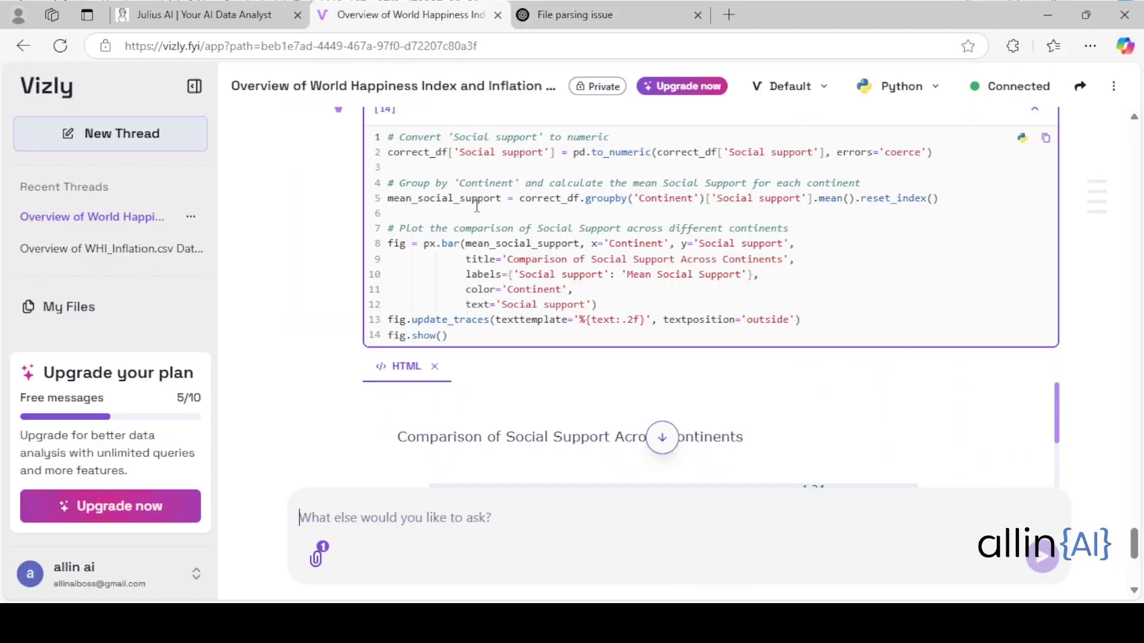
{"action": "scroll", "coordinate": [561, 327], "scroll_direction": "down", "scroll_amount": 5}
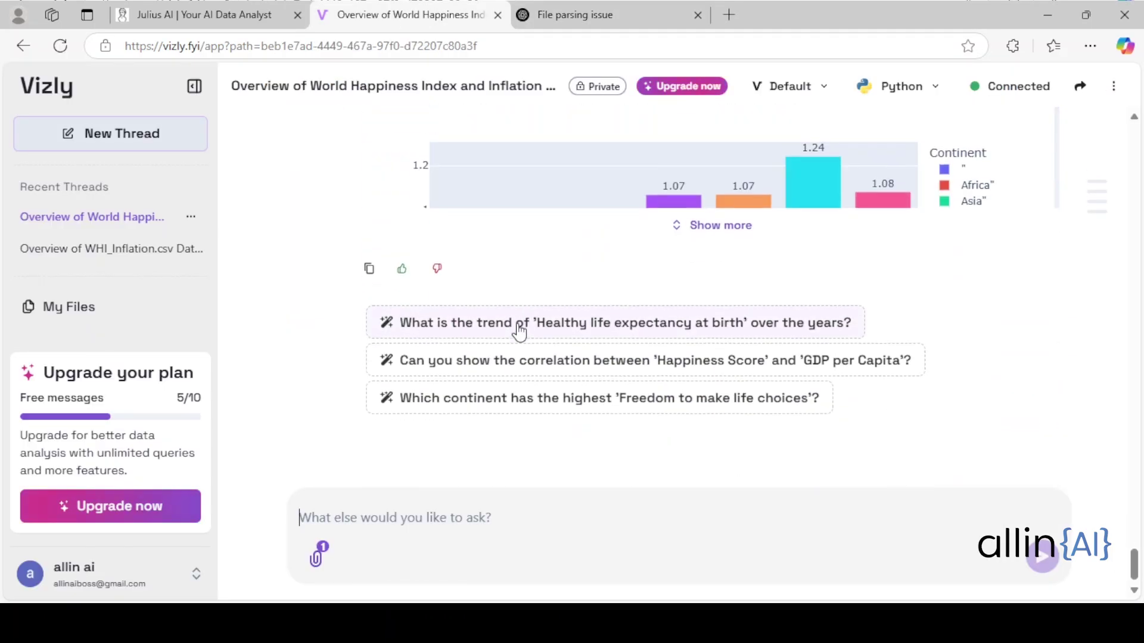
{"action": "scroll", "coordinate": [566, 277], "scroll_direction": "up", "scroll_amount": 2}
{"action": "scroll", "coordinate": [565, 278], "scroll_direction": "up", "scroll_amount": 5}
{"action": "scroll", "coordinate": [523, 316], "scroll_direction": "down", "scroll_amount": 6}
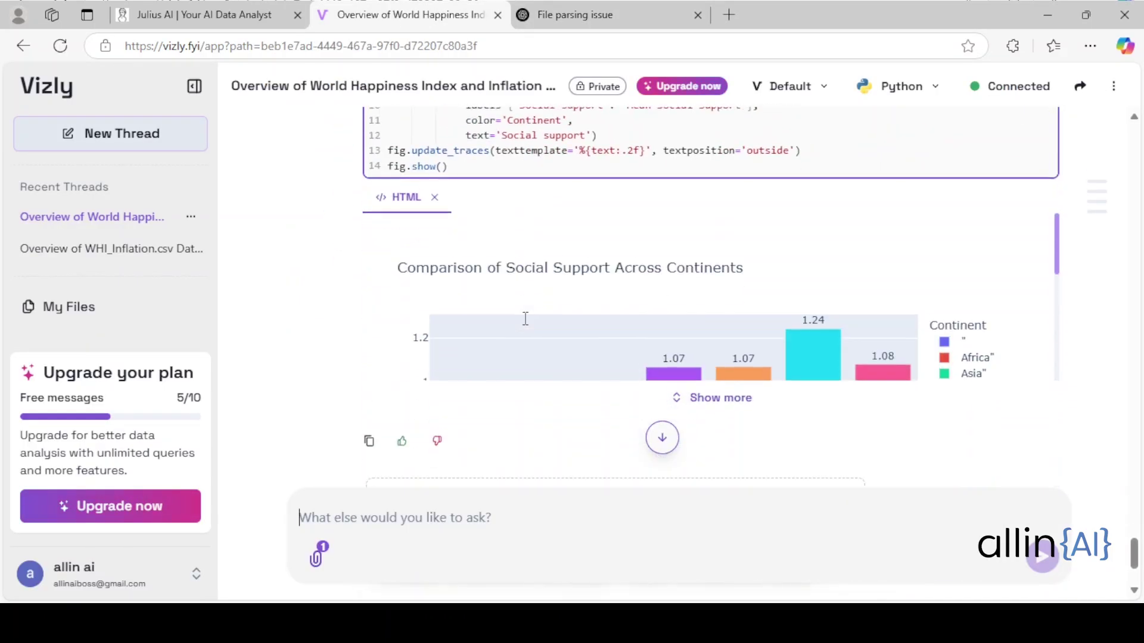
{"action": "scroll", "coordinate": [524, 318], "scroll_direction": "down", "scroll_amount": 4}
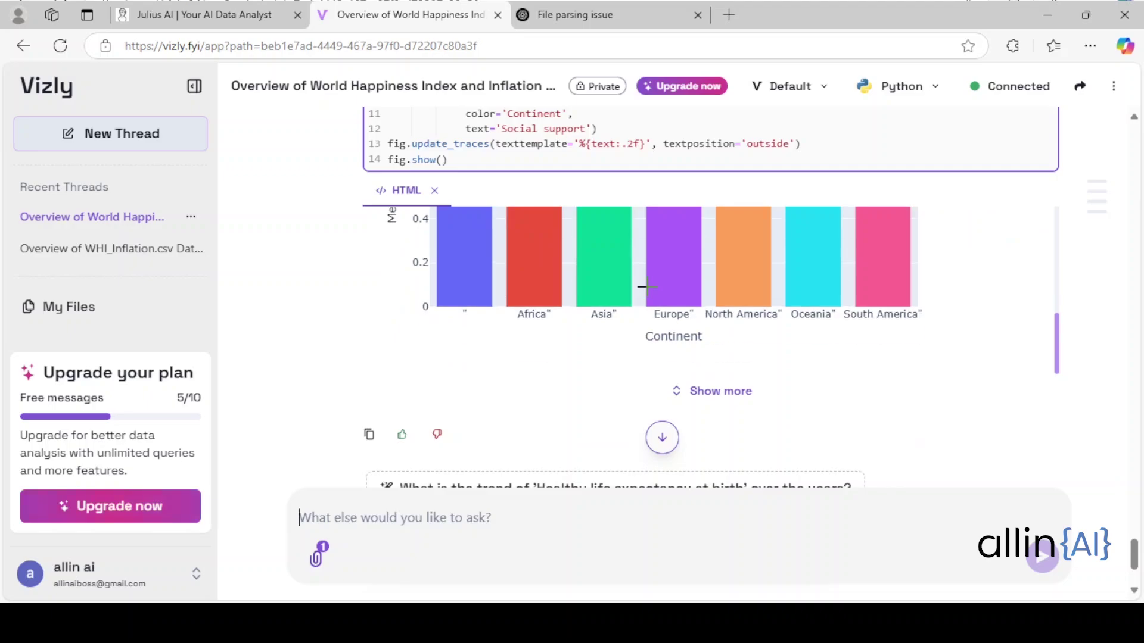
{"action": "scroll", "coordinate": [646, 287], "scroll_direction": "up", "scroll_amount": 3}
{"action": "scroll", "coordinate": [646, 286], "scroll_direction": "down", "scroll_amount": 3}
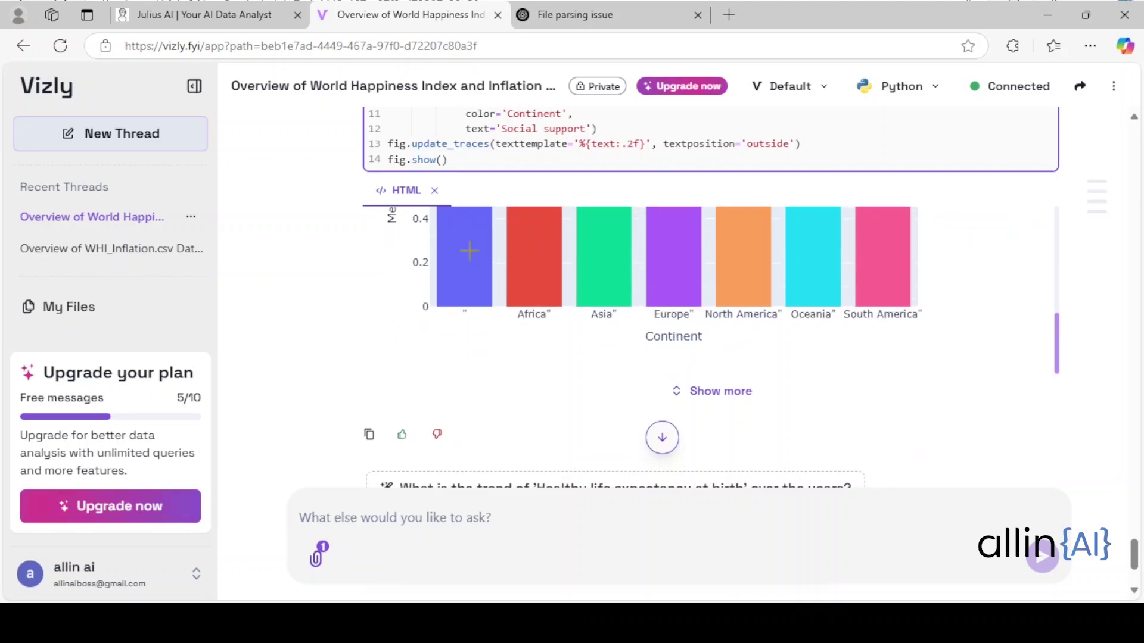
Switch to Julius AI and examine its "Social Support" line chart, bar chart, descriptive statistics table and the Python code behind them
{"action": "left_click", "coordinate": [169, 7]}
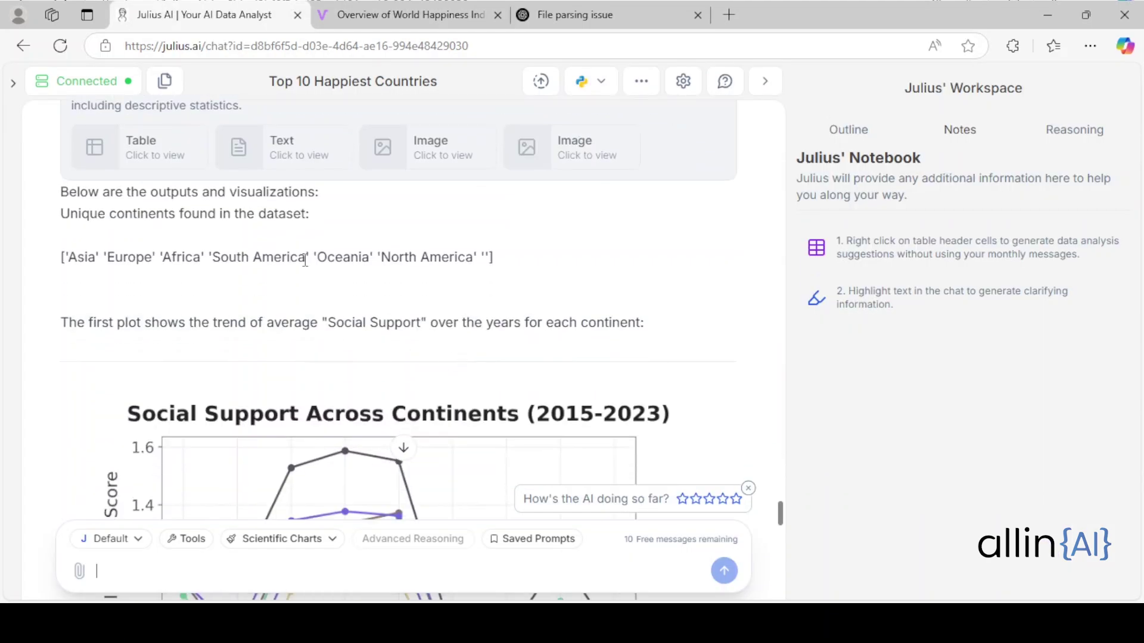
{"action": "scroll", "coordinate": [305, 260], "scroll_direction": "down", "scroll_amount": 4}
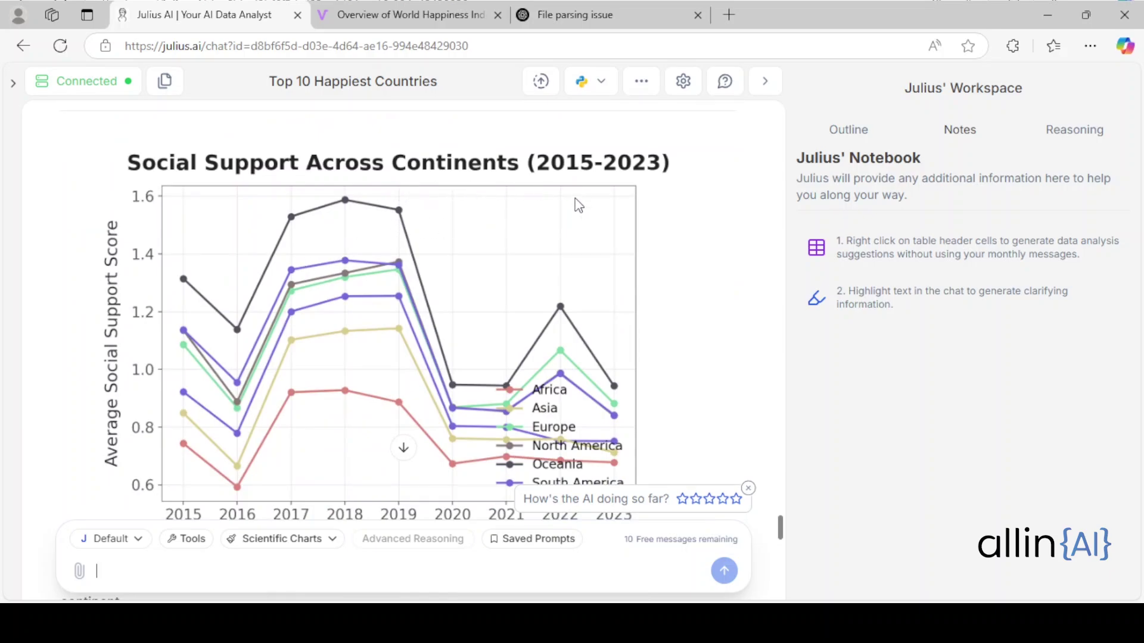
{"action": "scroll", "coordinate": [574, 204], "scroll_direction": "down", "scroll_amount": 8}
{"action": "scroll", "coordinate": [540, 224], "scroll_direction": "down", "scroll_amount": 1}
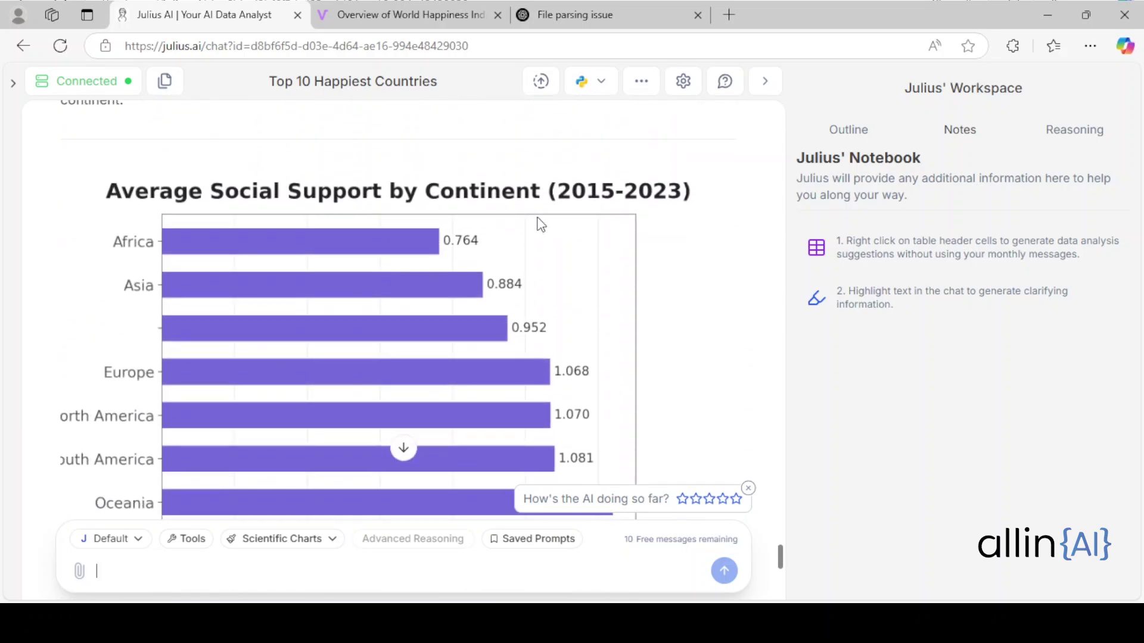
{"action": "scroll", "coordinate": [518, 233], "scroll_direction": "down", "scroll_amount": 10}
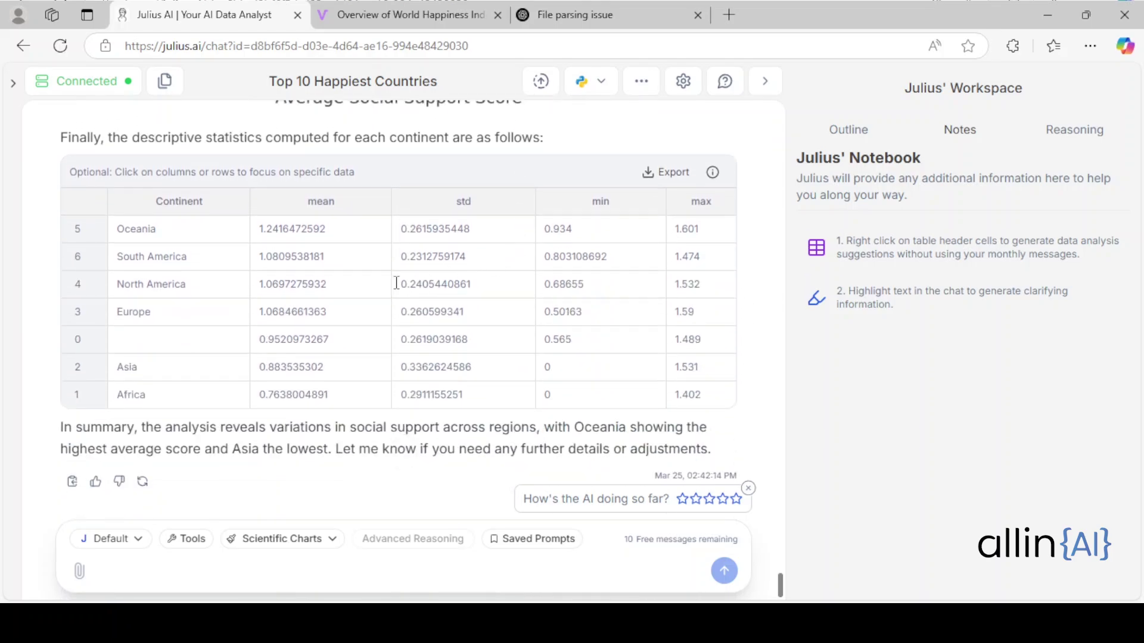
{"action": "scroll", "coordinate": [352, 295], "scroll_direction": "up", "scroll_amount": 20}
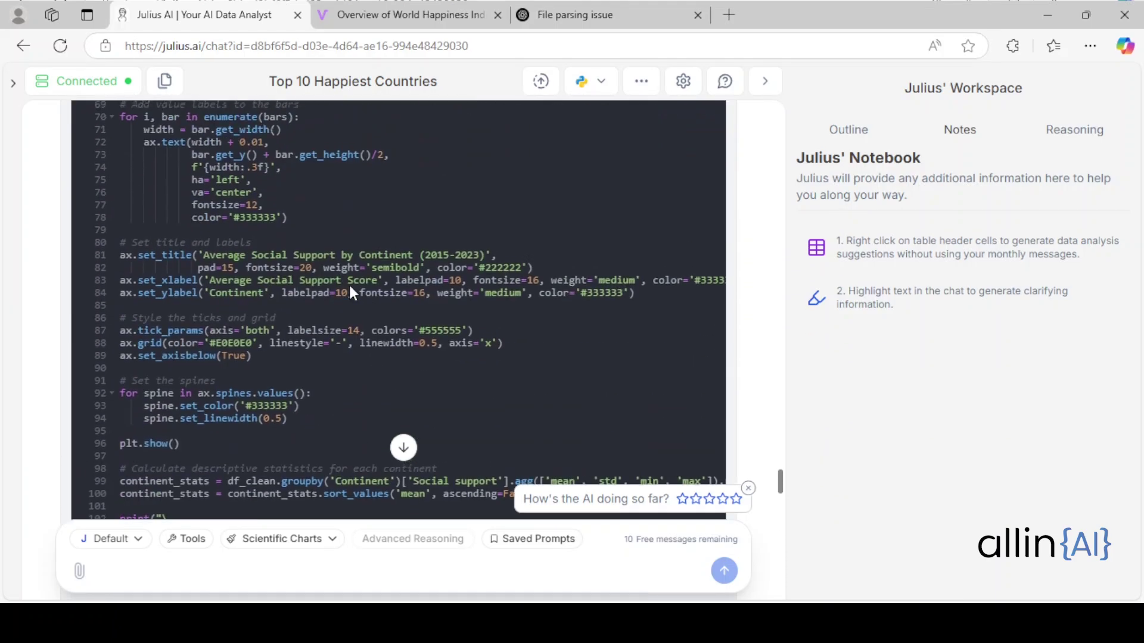
{"action": "scroll", "coordinate": [351, 292], "scroll_direction": "up", "scroll_amount": 15}
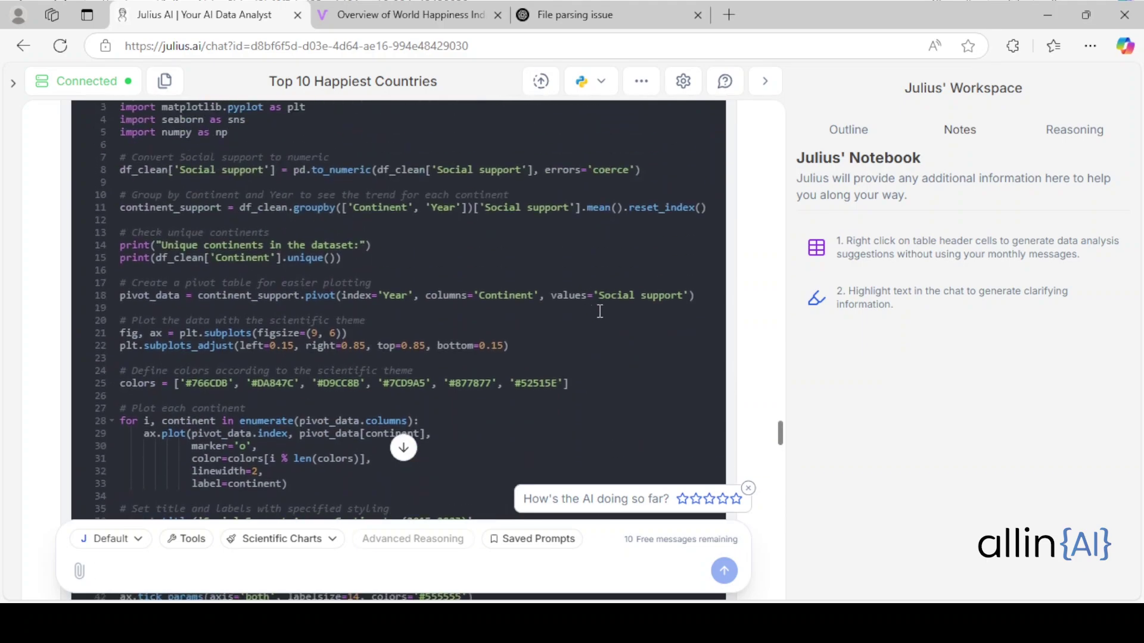
{"action": "scroll", "coordinate": [600, 311], "scroll_direction": "down", "scroll_amount": 5}
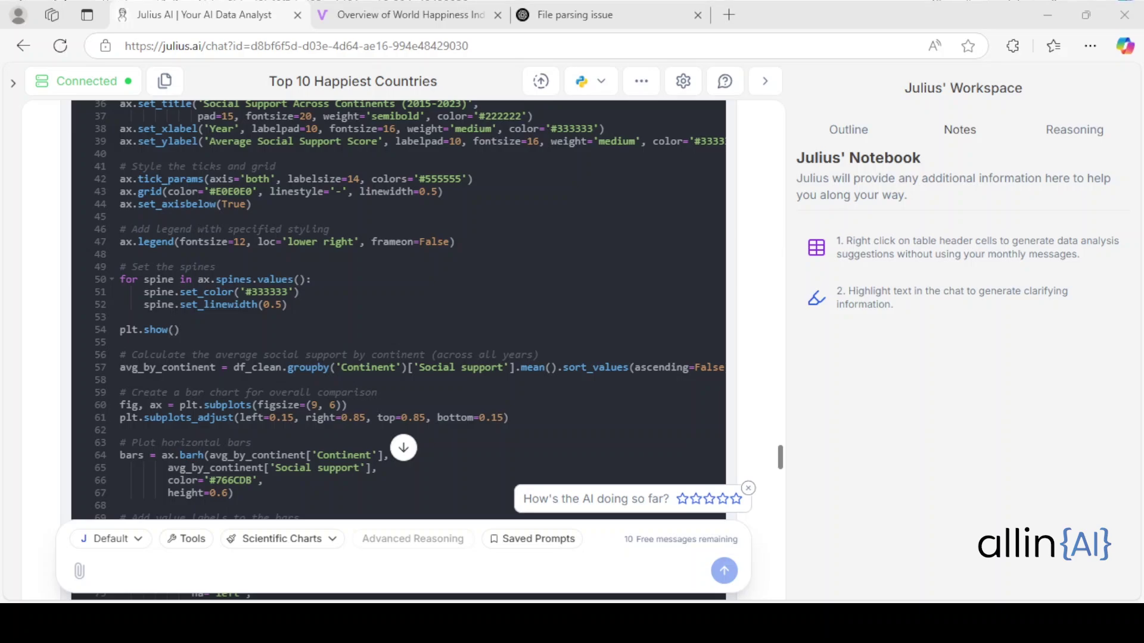
Submit "What is the average "Food Consumer Price Inflation" per continent?" to Julius AI
{"action": "left_click", "coordinate": [216, 565]}
{"action": "type", "text": "What is the average \"Food Consumer Price Inflation\" per continent?"}
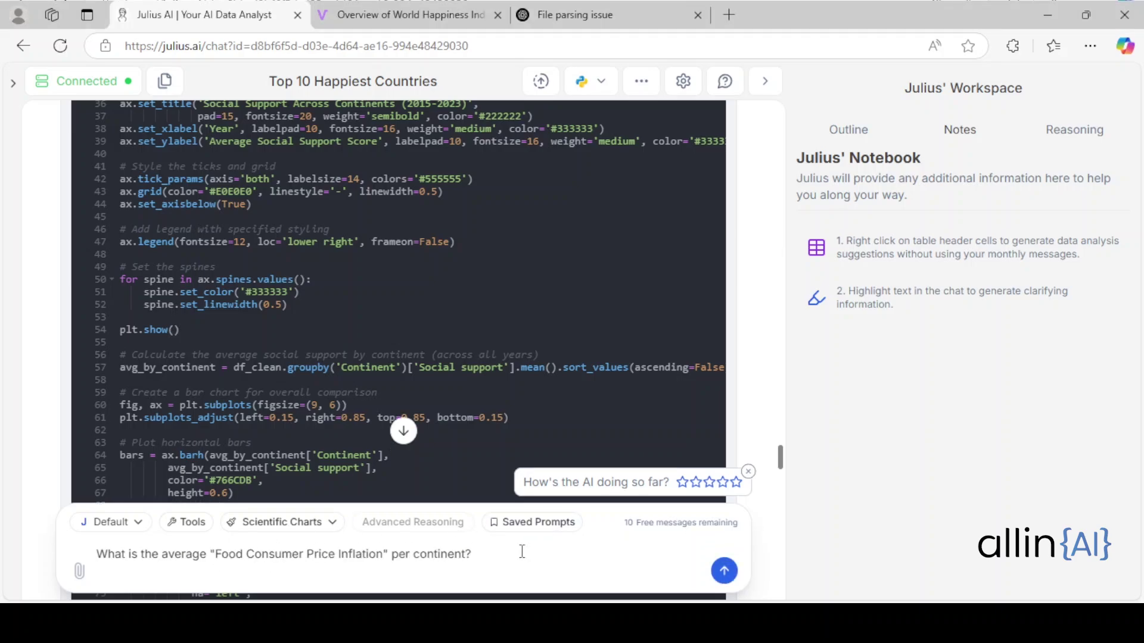
{"action": "left_click", "coordinate": [723, 571]}
Switch to Vizly and submit "What is the average "Food Consumer Price Inflation" per continent?"
{"action": "left_click", "coordinate": [408, 14]}
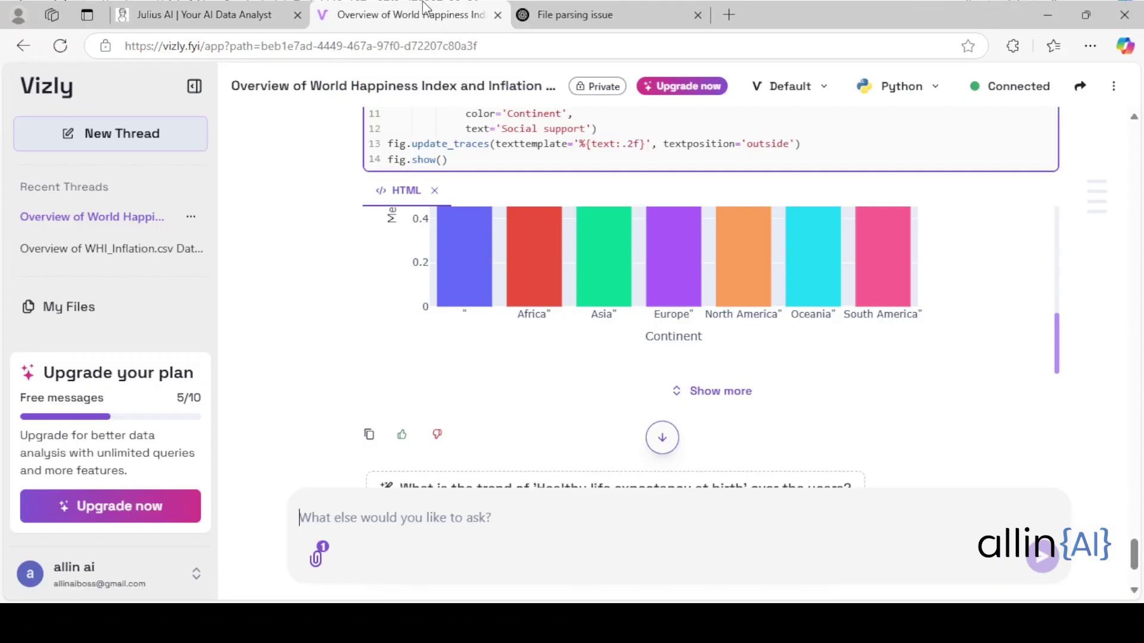
{"action": "left_click", "coordinate": [334, 527]}
{"action": "type", "text": "What is the average \"Food Consumer Price Inflation\" per continent?"}
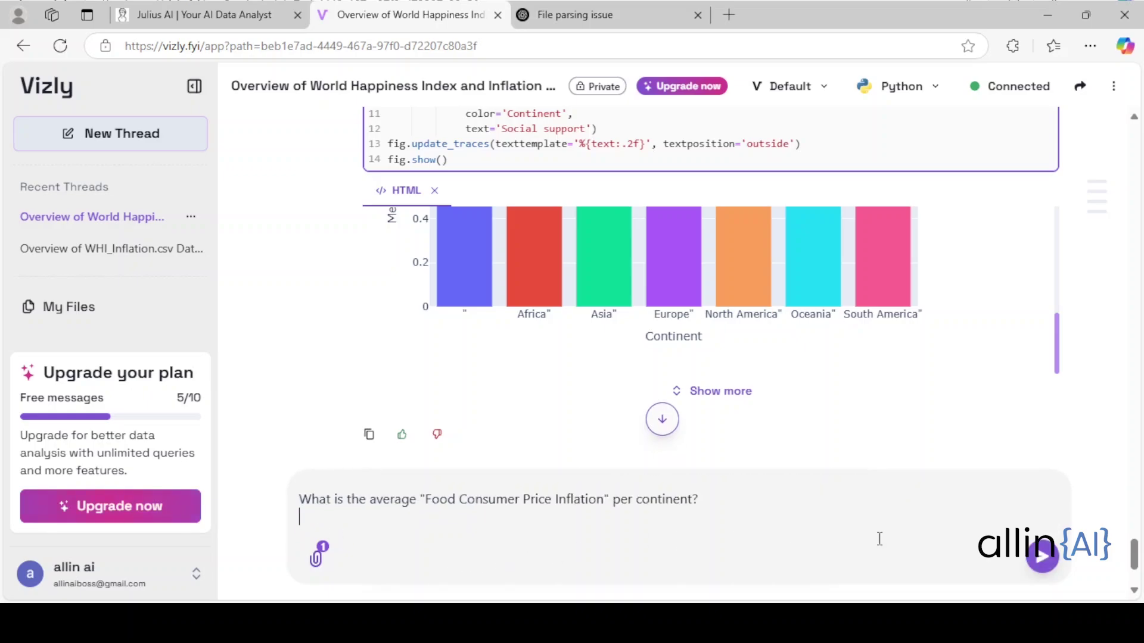
{"action": "left_click", "coordinate": [1028, 562]}
Switch to ChatGPT and submit "What is the average "Food Consumer Price Inflation" per continent?"
{"action": "left_click", "coordinate": [575, 15]}
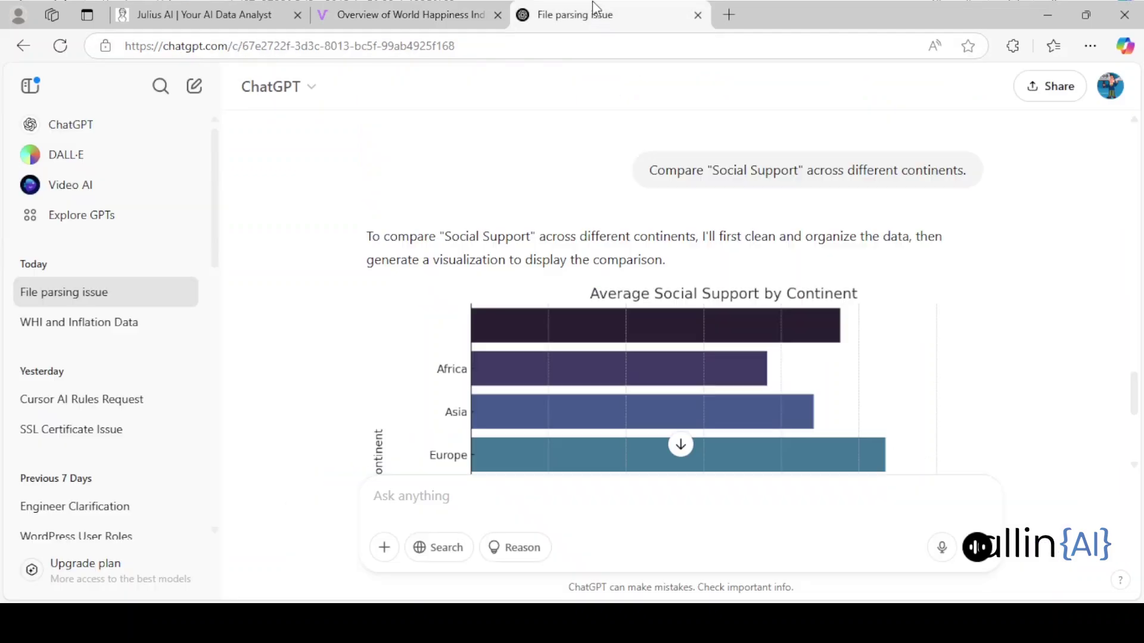
{"action": "type", "text": "What is the average \"Food Consumer Price Inflation\" per continent?"}
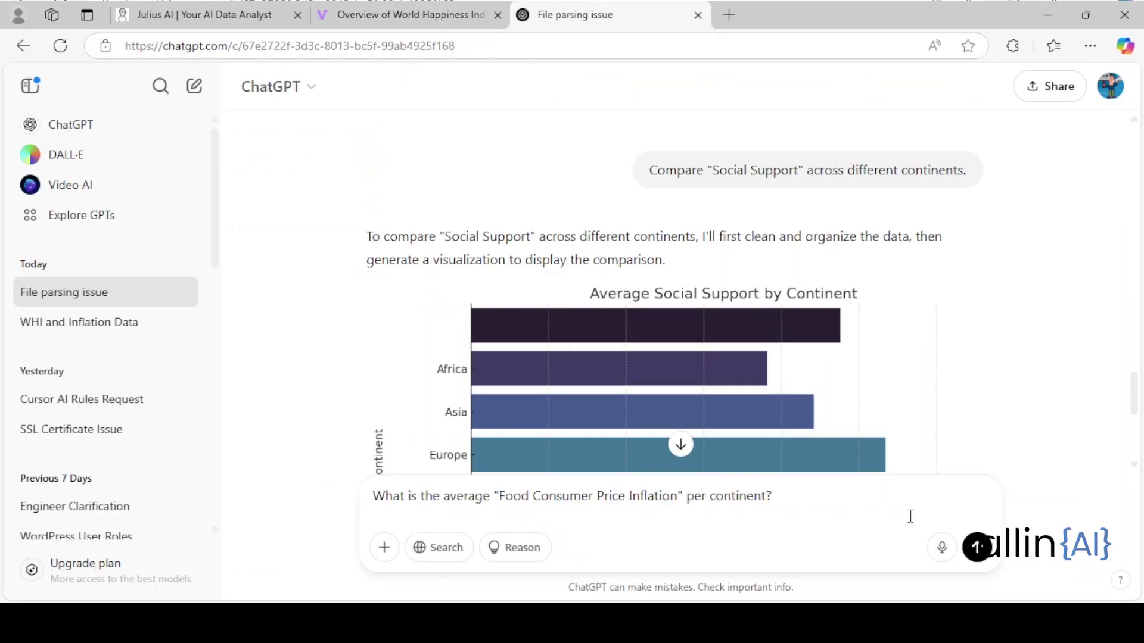
{"action": "left_click", "coordinate": [977, 546]}
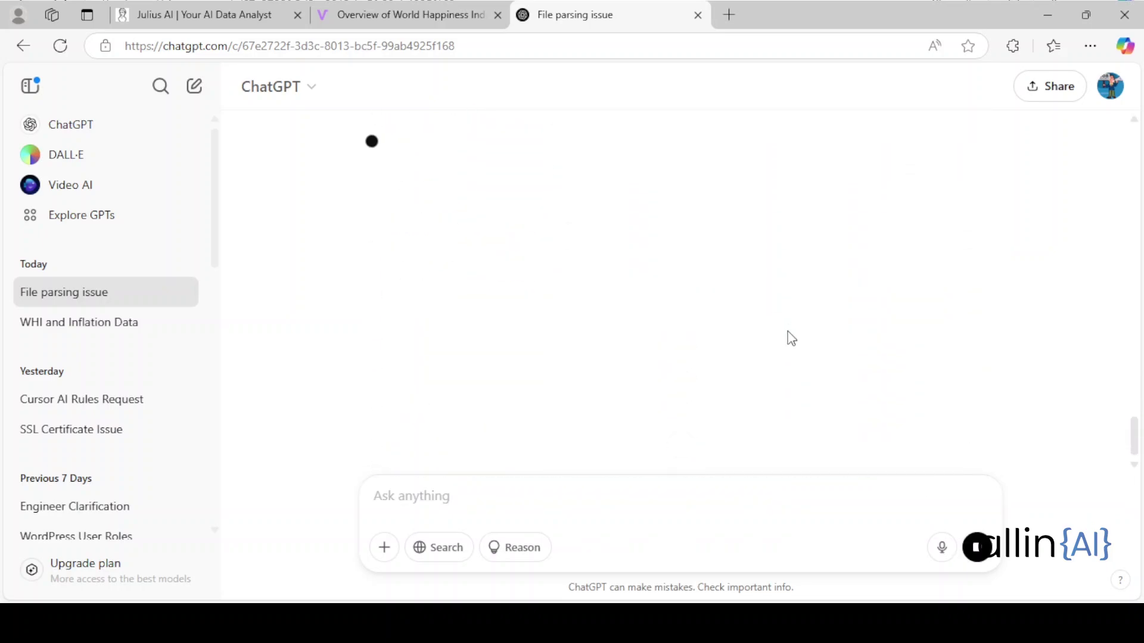
Check Vizly's progress on the inflation question, and review Julius AI's "Social Support" code, charts and statistics down to its new inflation answer
{"action": "left_click", "coordinate": [424, 9]}
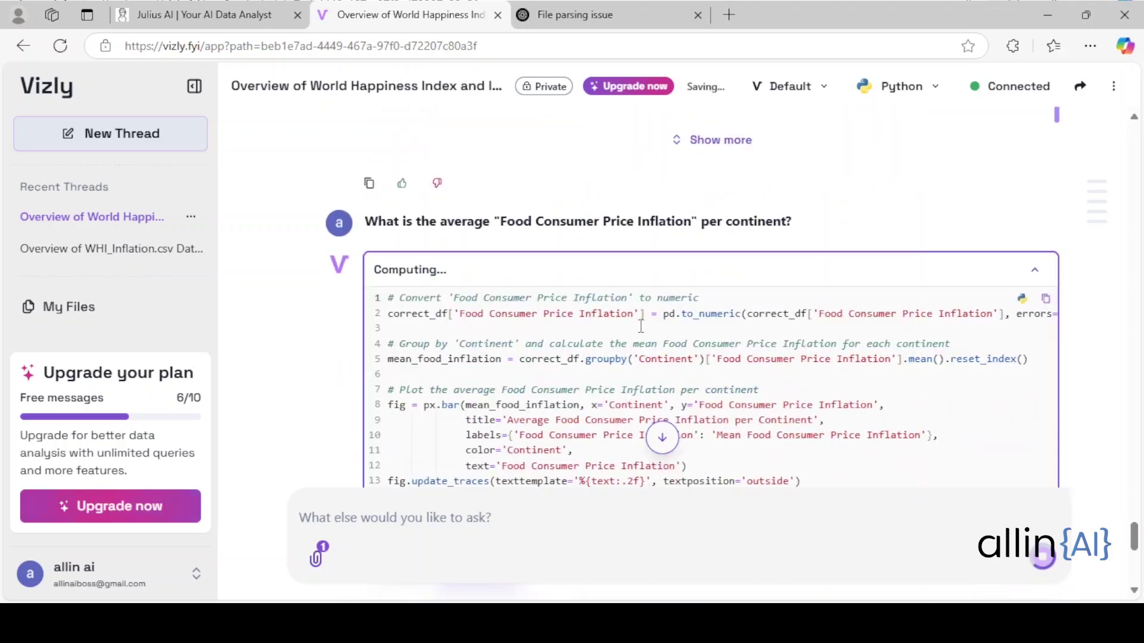
{"action": "scroll", "coordinate": [773, 331], "scroll_direction": "down", "scroll_amount": 3}
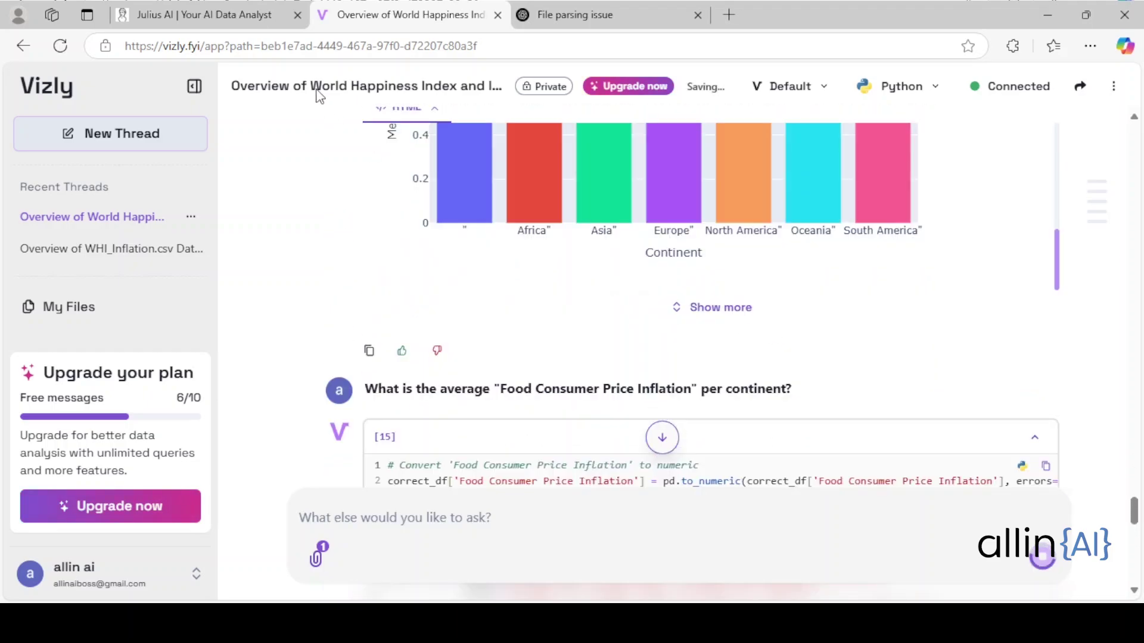
{"action": "left_click", "coordinate": [202, 14]}
{"action": "scroll", "coordinate": [557, 300], "scroll_direction": "up", "scroll_amount": 10}
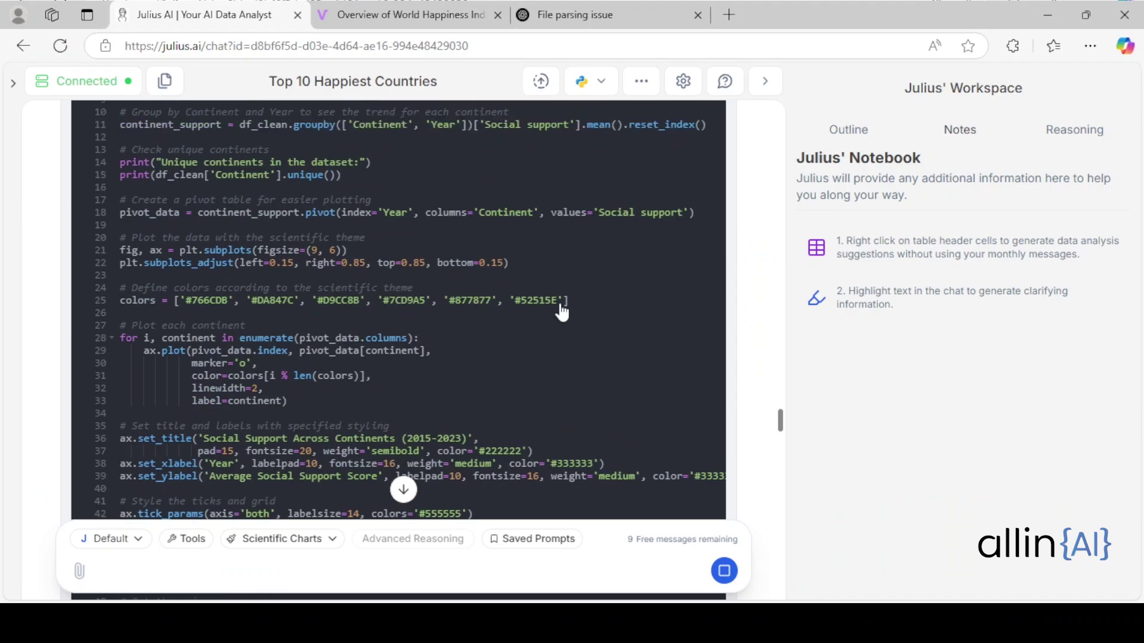
{"action": "scroll", "coordinate": [730, 280], "scroll_direction": "down", "scroll_amount": 5}
{"action": "scroll", "coordinate": [730, 280], "scroll_direction": "down", "scroll_amount": 5}
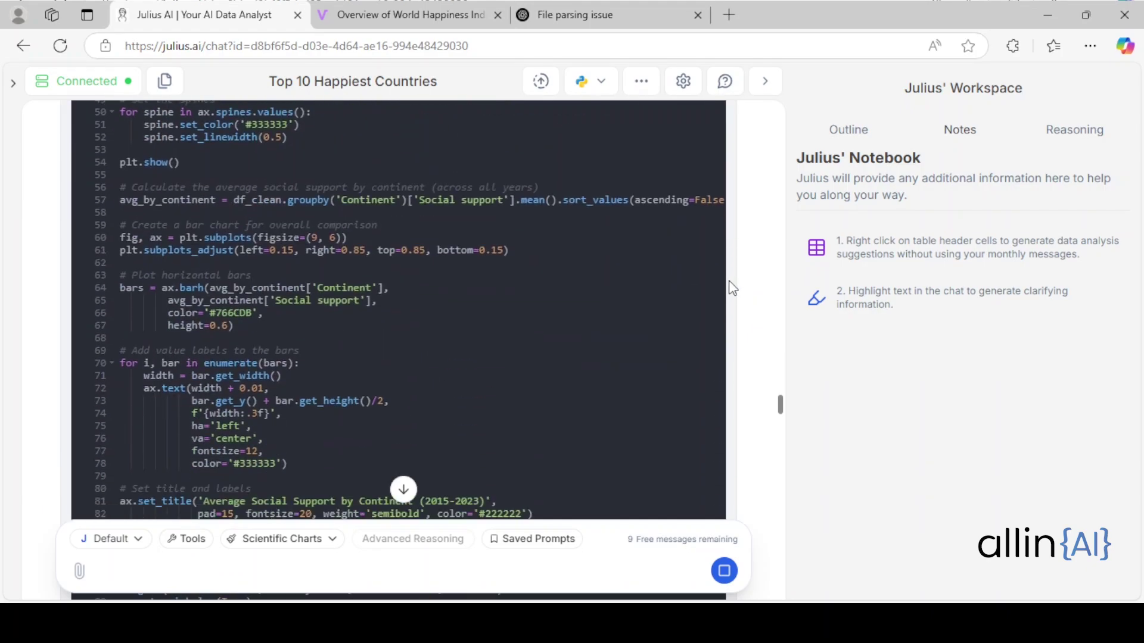
{"action": "scroll", "coordinate": [712, 284], "scroll_direction": "up", "scroll_amount": 8}
{"action": "scroll", "coordinate": [650, 286], "scroll_direction": "down", "scroll_amount": 10}
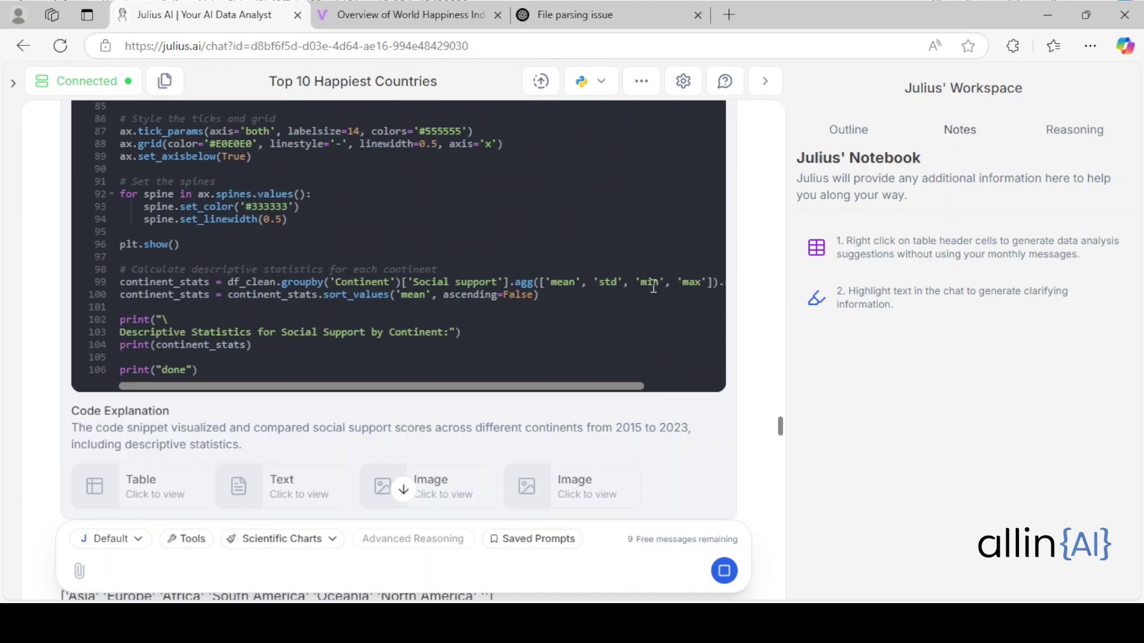
{"action": "scroll", "coordinate": [656, 293], "scroll_direction": "down", "scroll_amount": 10}
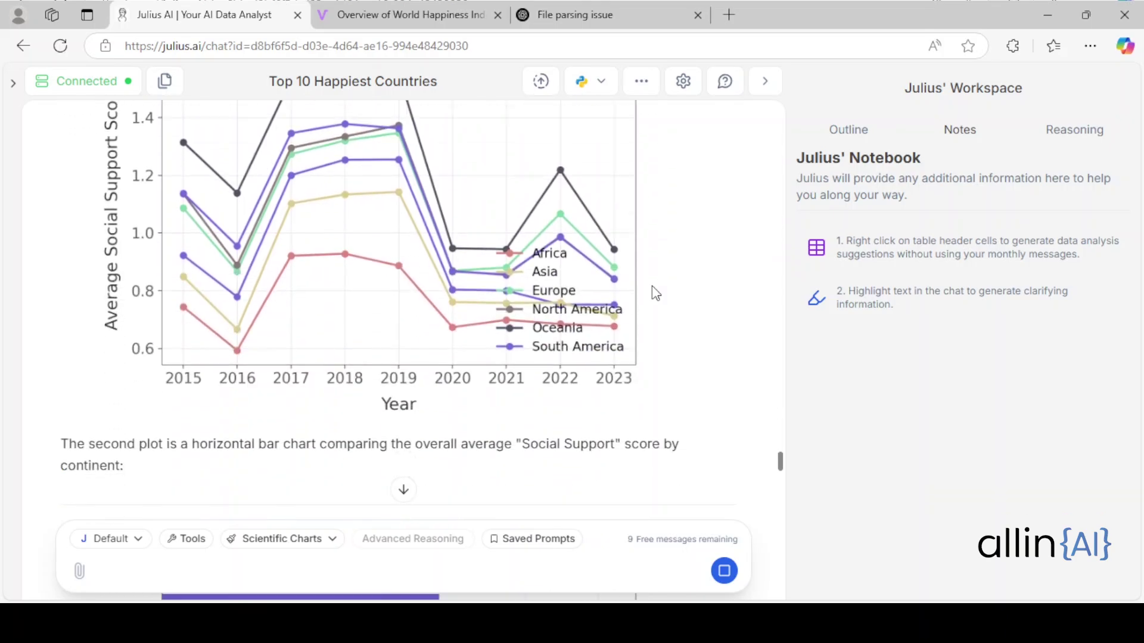
{"action": "scroll", "coordinate": [655, 293], "scroll_direction": "down", "scroll_amount": 7}
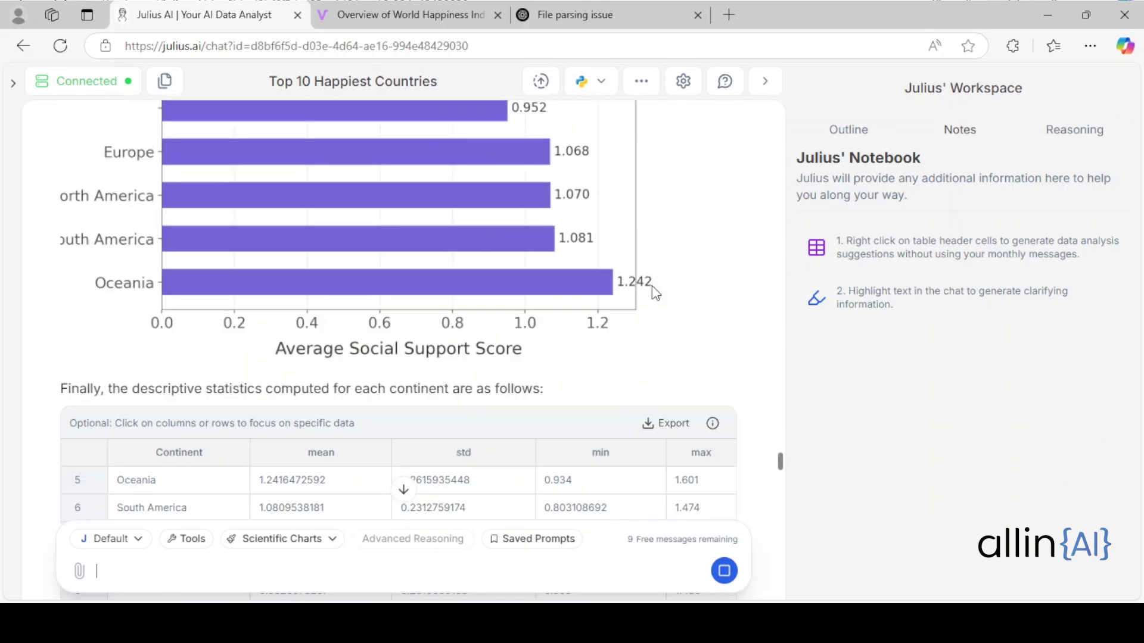
{"action": "scroll", "coordinate": [655, 293], "scroll_direction": "down", "scroll_amount": 3}
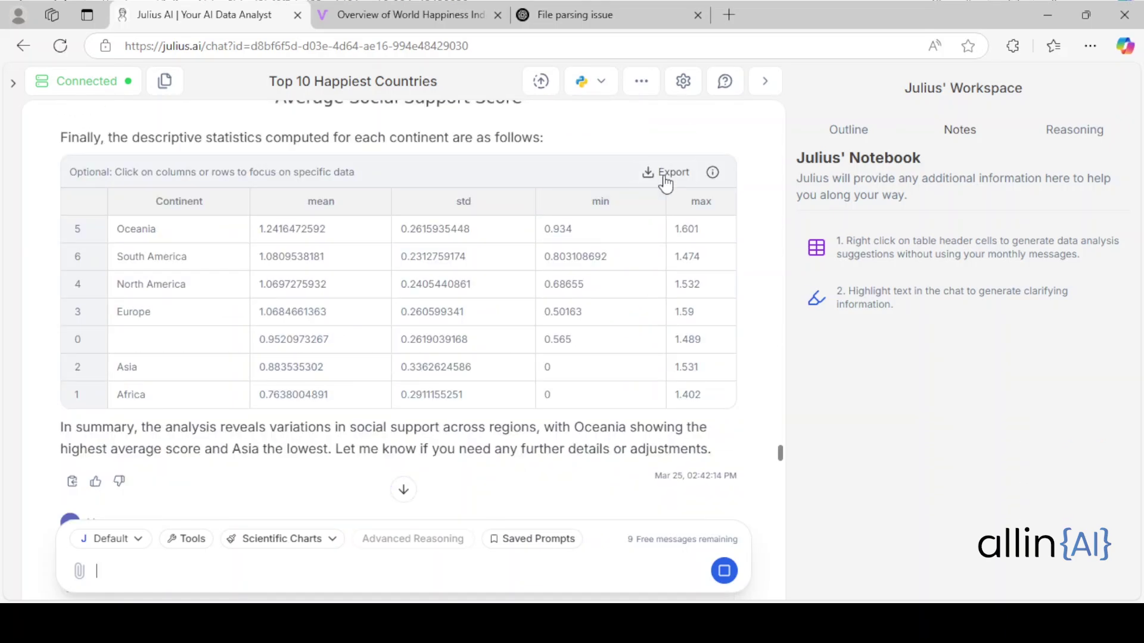
{"action": "scroll", "coordinate": [578, 189], "scroll_direction": "down", "scroll_amount": 5}
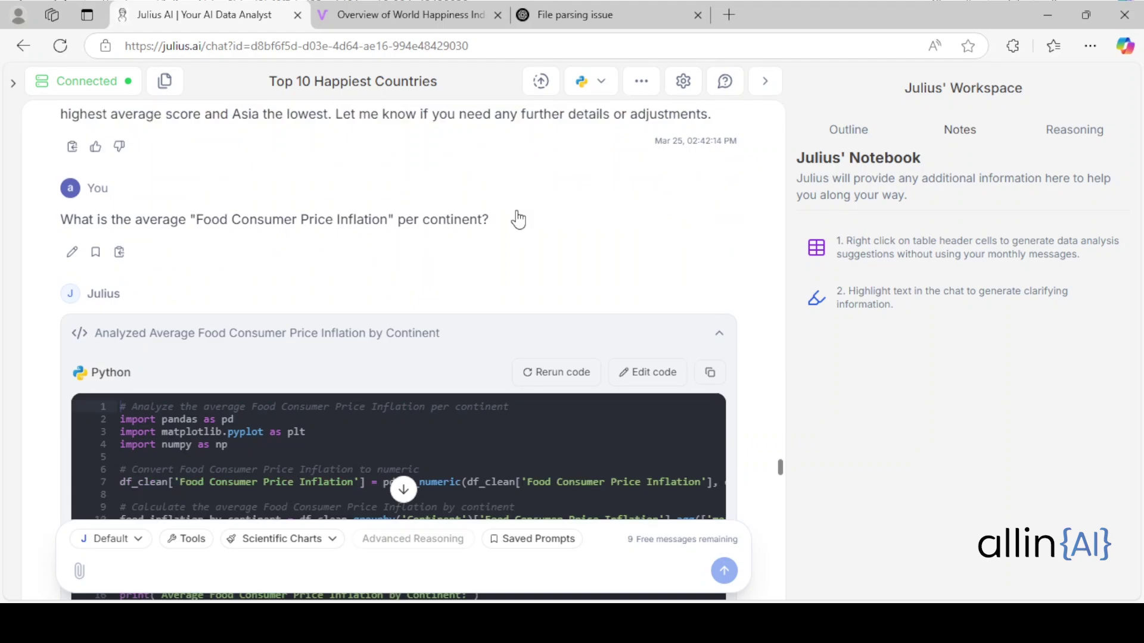
Switch to Vizly and review its "Comparison of Social Support Across Continents" chart and the code for the food inflation question
{"action": "left_click", "coordinate": [398, 14]}
{"action": "left_click", "coordinate": [604, 406]}
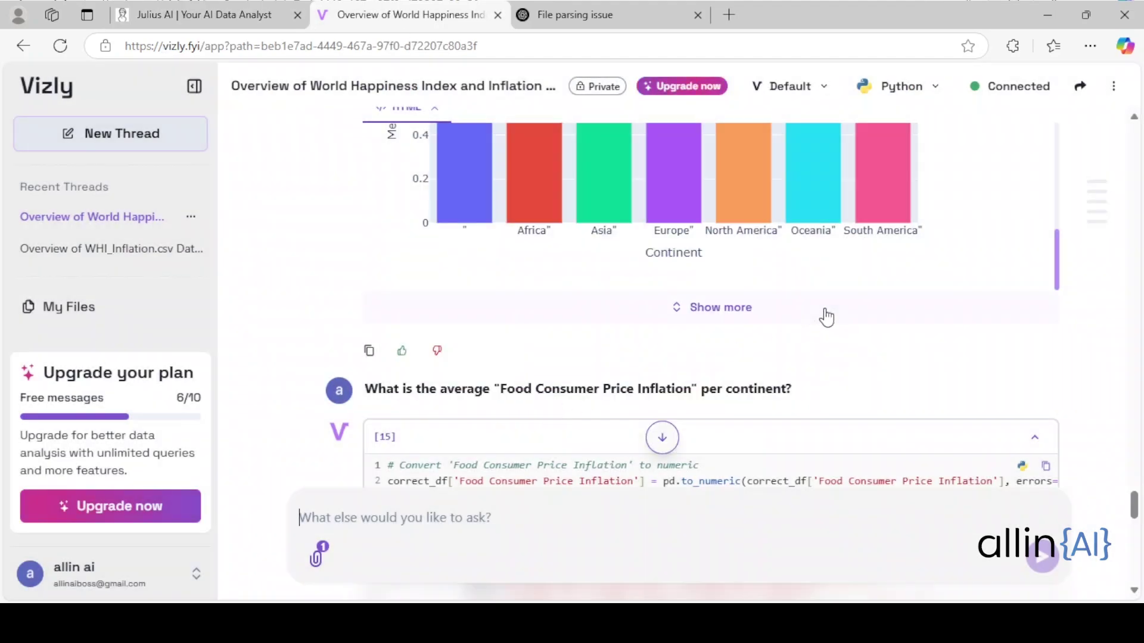
{"action": "scroll", "coordinate": [825, 316], "scroll_direction": "up", "scroll_amount": 10}
{"action": "scroll", "coordinate": [923, 320], "scroll_direction": "down", "scroll_amount": 5}
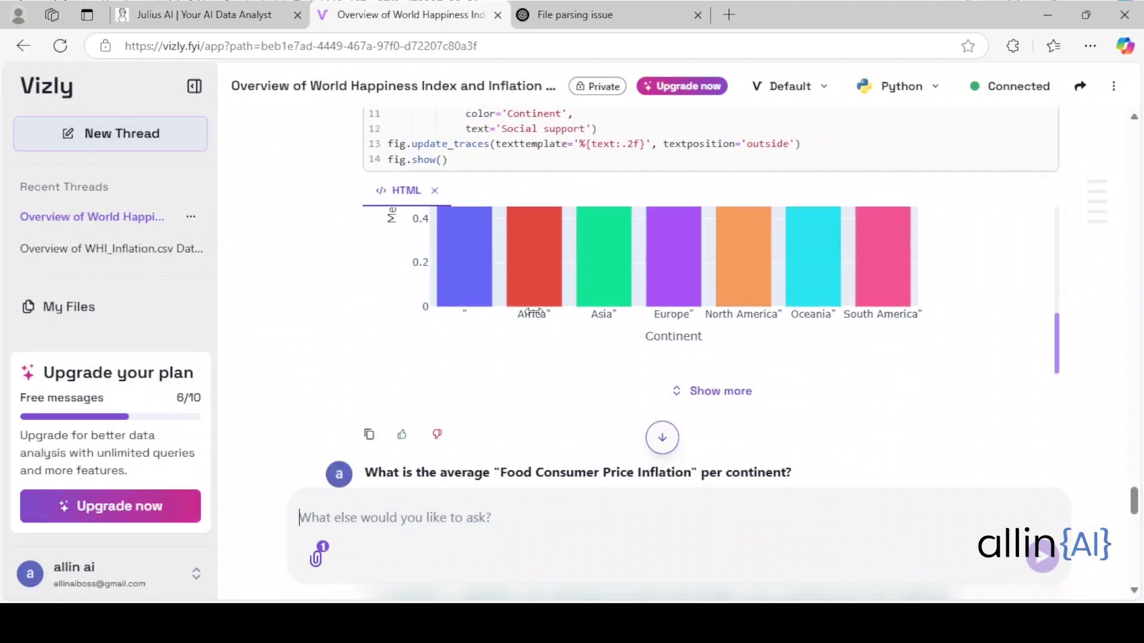
{"action": "scroll", "coordinate": [533, 311], "scroll_direction": "up", "scroll_amount": 4}
{"action": "scroll", "coordinate": [647, 310], "scroll_direction": "up", "scroll_amount": 1}
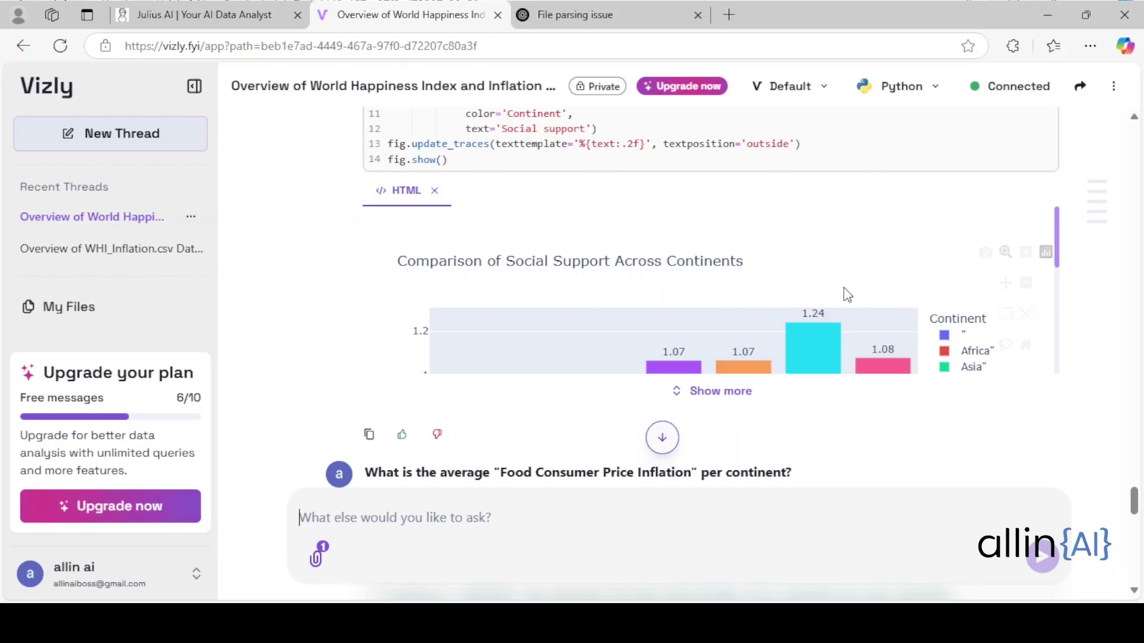
{"action": "scroll", "coordinate": [805, 287], "scroll_direction": "down", "scroll_amount": 3}
{"action": "scroll", "coordinate": [794, 289], "scroll_direction": "down", "scroll_amount": 6}
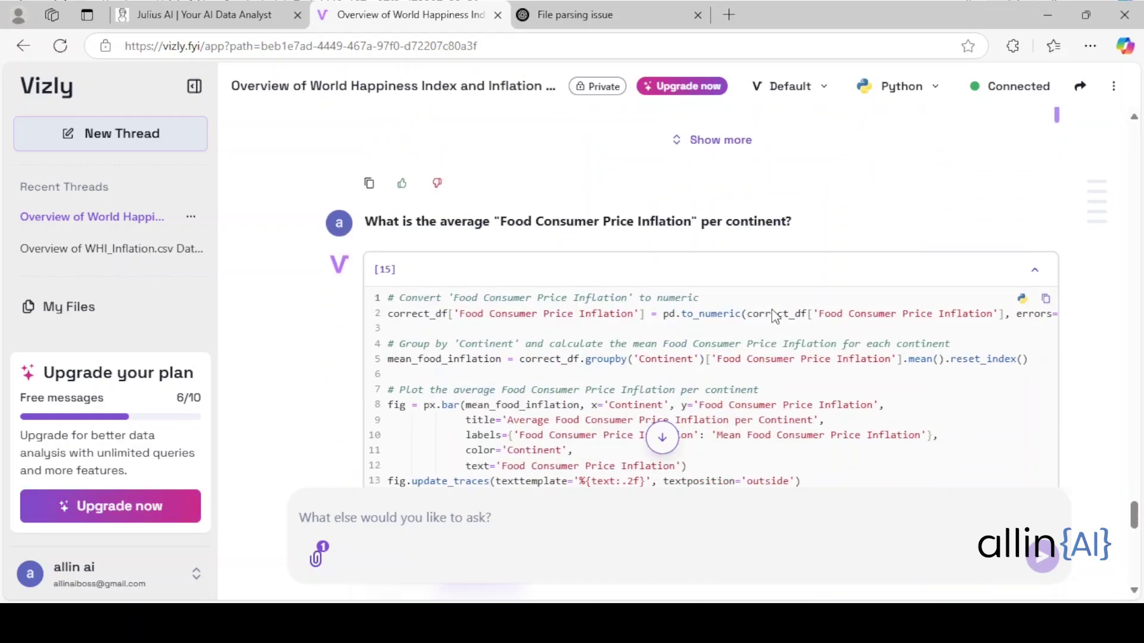
Zoom in on Vizly's "Comparison of Social Support Across Continents" chart and inspect the enlarged bars
{"action": "scroll", "coordinate": [792, 309], "scroll_direction": "up", "scroll_amount": 4}
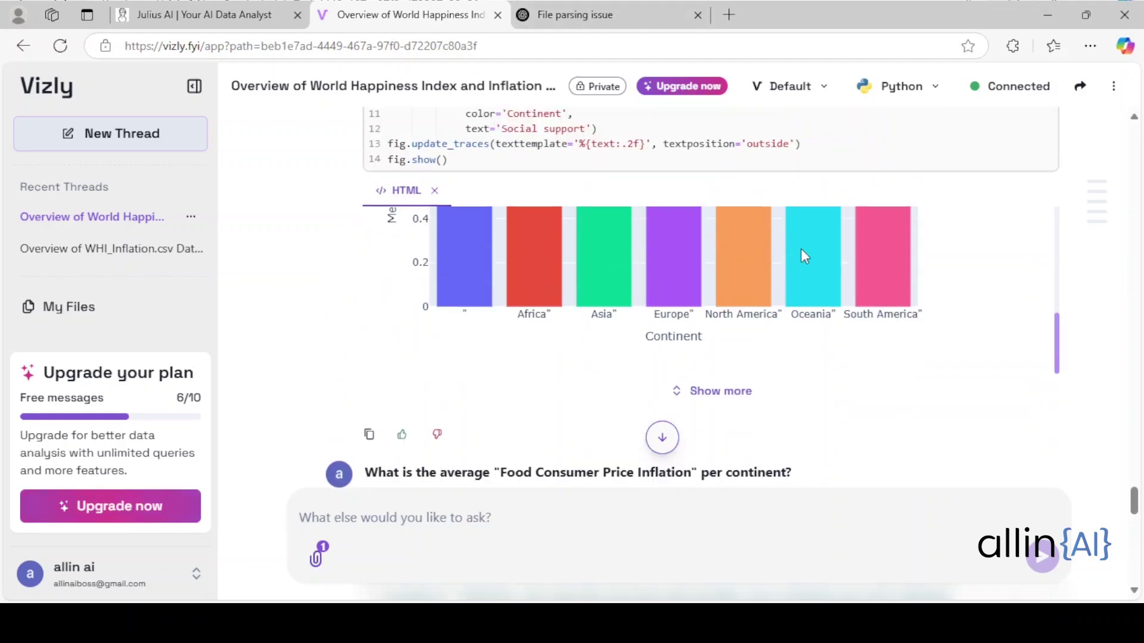
{"action": "scroll", "coordinate": [792, 309], "scroll_direction": "up", "scroll_amount": 3}
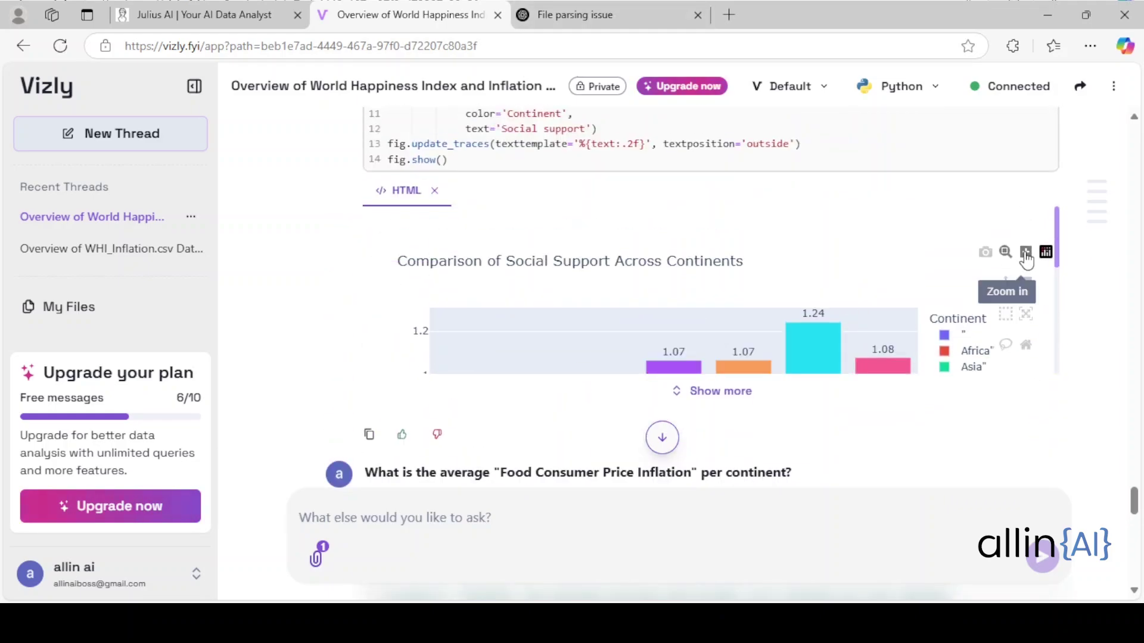
{"action": "left_click", "coordinate": [1024, 254]}
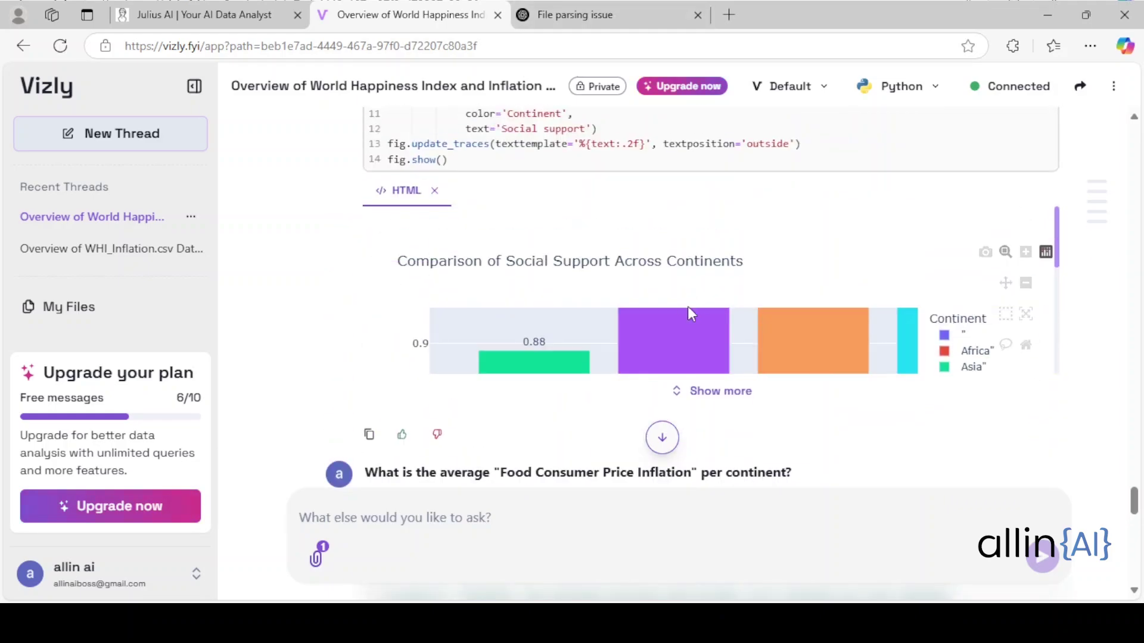
{"action": "scroll", "coordinate": [687, 307], "scroll_direction": "down", "scroll_amount": 3}
{"action": "scroll", "coordinate": [687, 307], "scroll_direction": "up", "scroll_amount": 3}
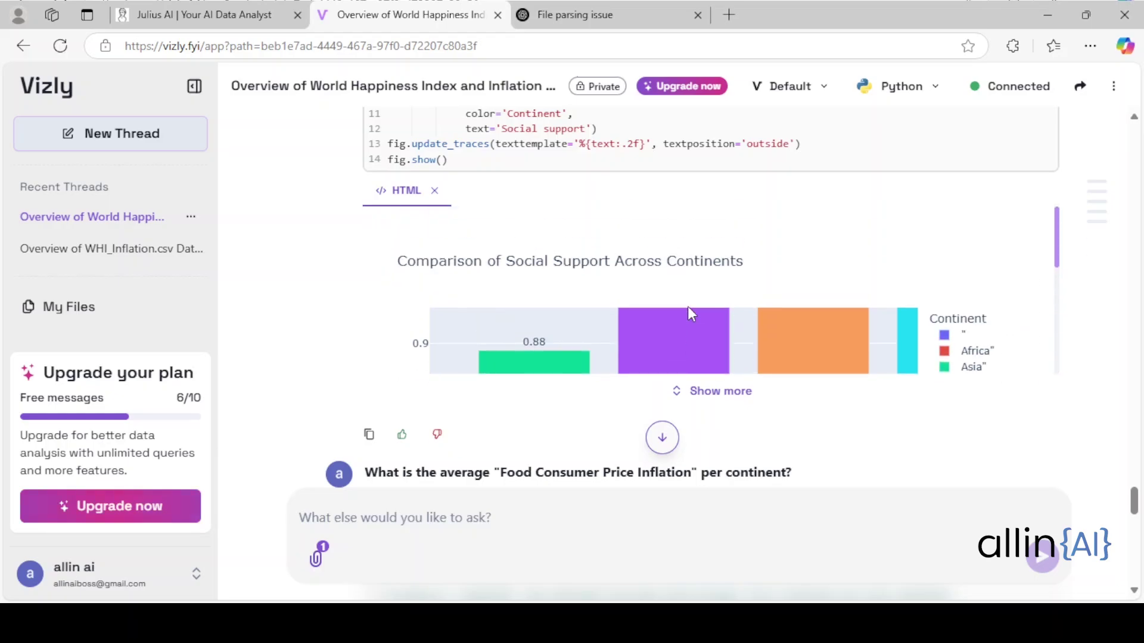
{"action": "scroll", "coordinate": [687, 306], "scroll_direction": "down", "scroll_amount": 3}
Switch to ChatGPT and compare its "Average Social Support by Continent" chart with its "Food Consumer Price Inflation" answer per continent
{"action": "left_click", "coordinate": [581, 14]}
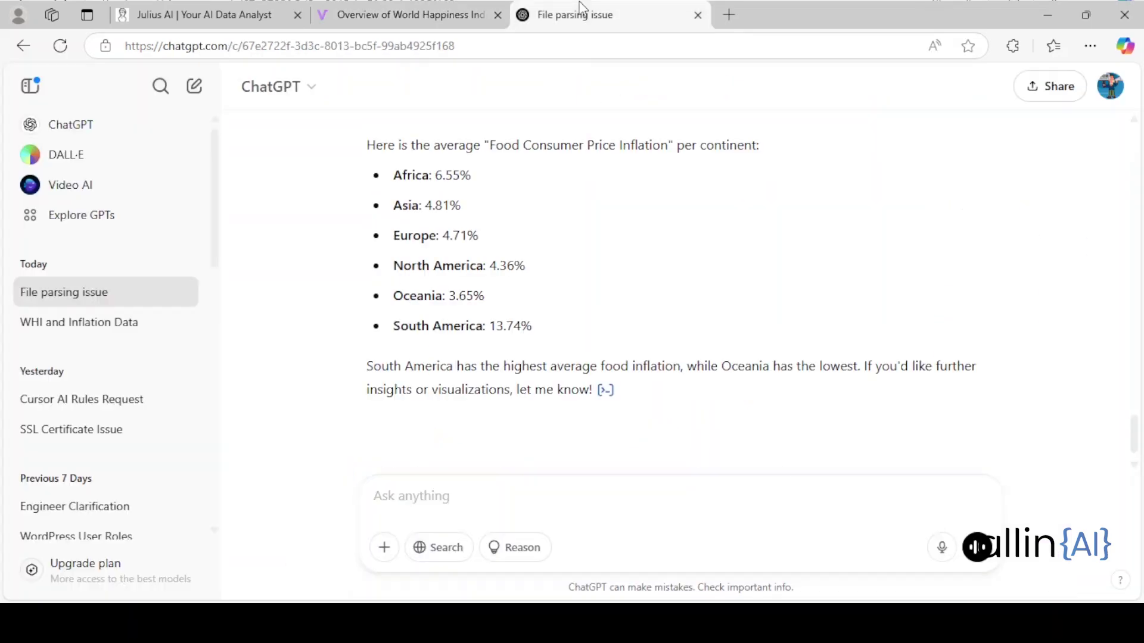
{"action": "scroll", "coordinate": [590, 316], "scroll_direction": "up", "scroll_amount": 5}
{"action": "scroll", "coordinate": [590, 316], "scroll_direction": "up", "scroll_amount": 5}
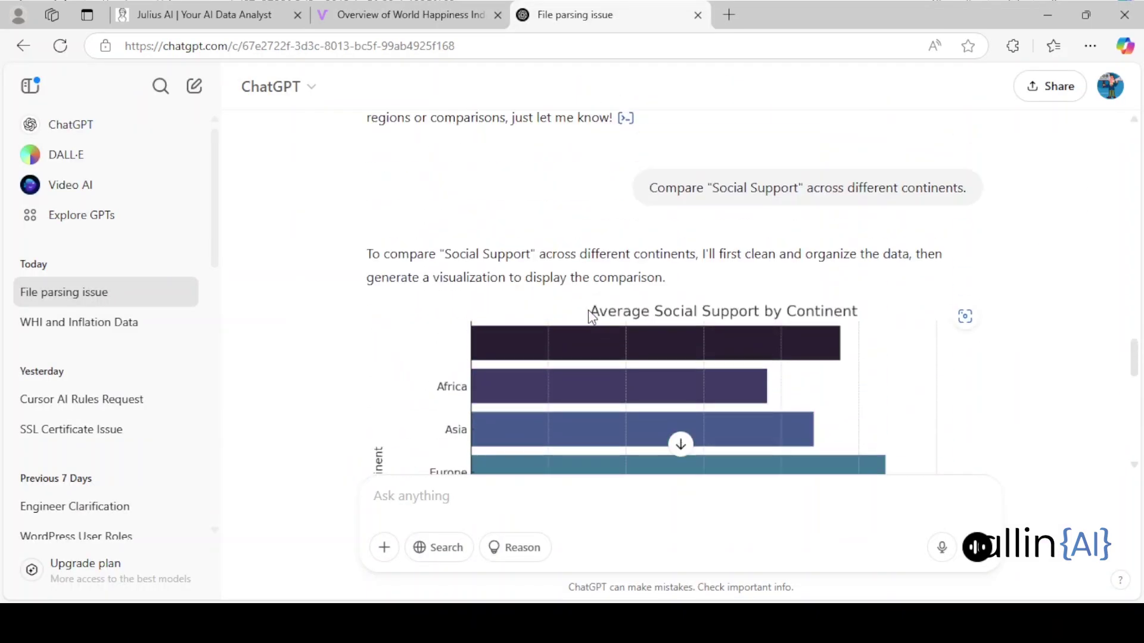
{"action": "scroll", "coordinate": [589, 316], "scroll_direction": "down", "scroll_amount": 12}
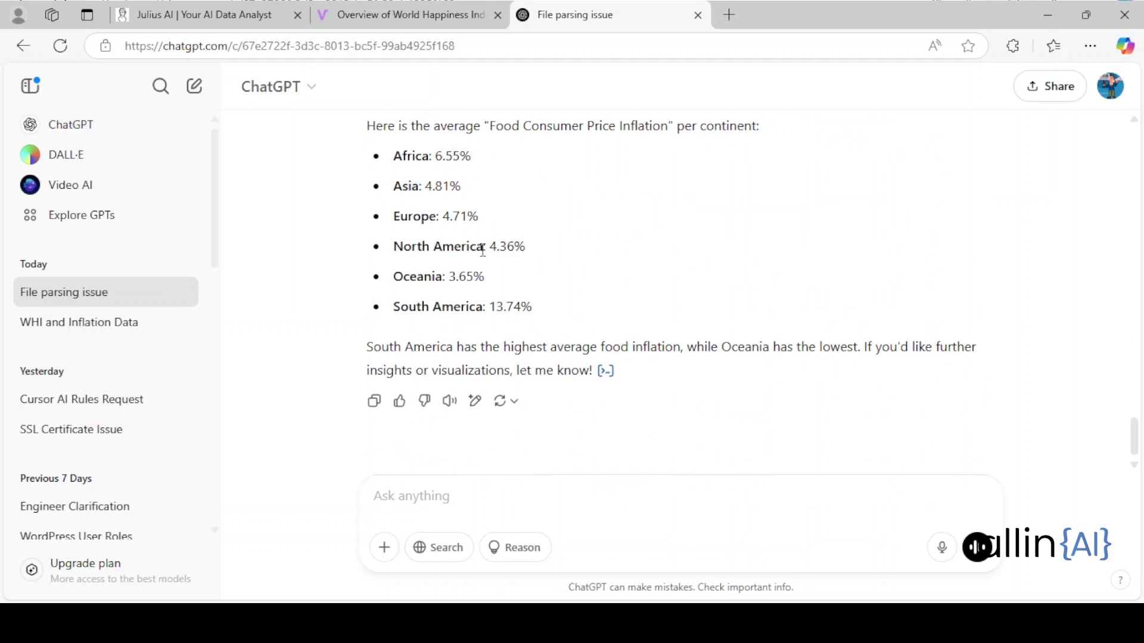
{"action": "scroll", "coordinate": [480, 249], "scroll_direction": "up", "scroll_amount": 1}
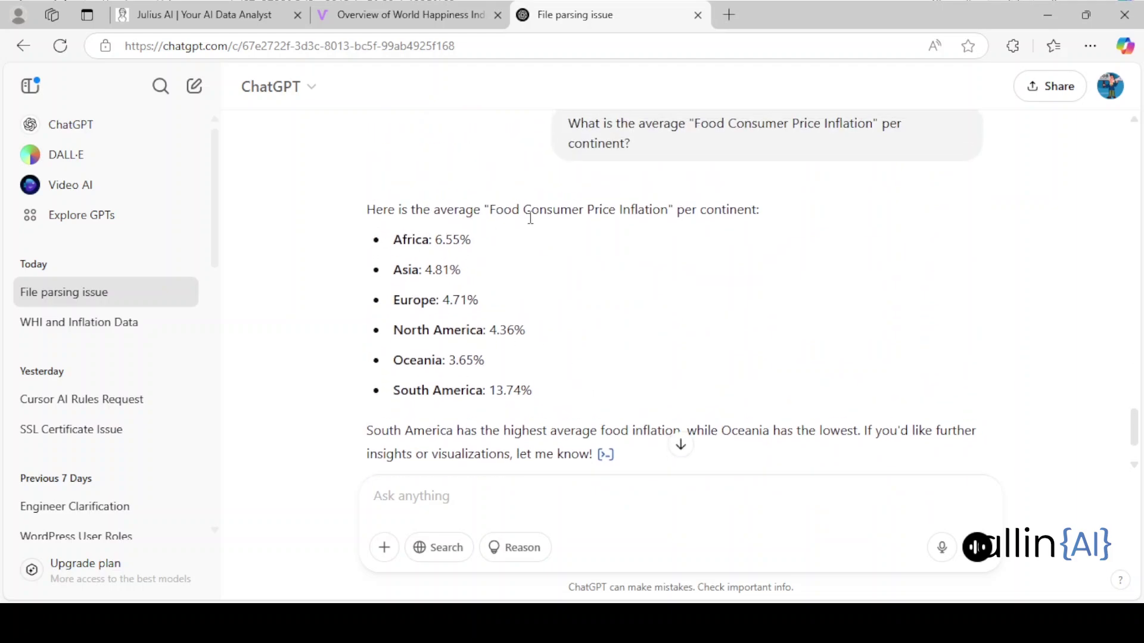
{"action": "scroll", "coordinate": [705, 229], "scroll_direction": "down", "scroll_amount": 3}
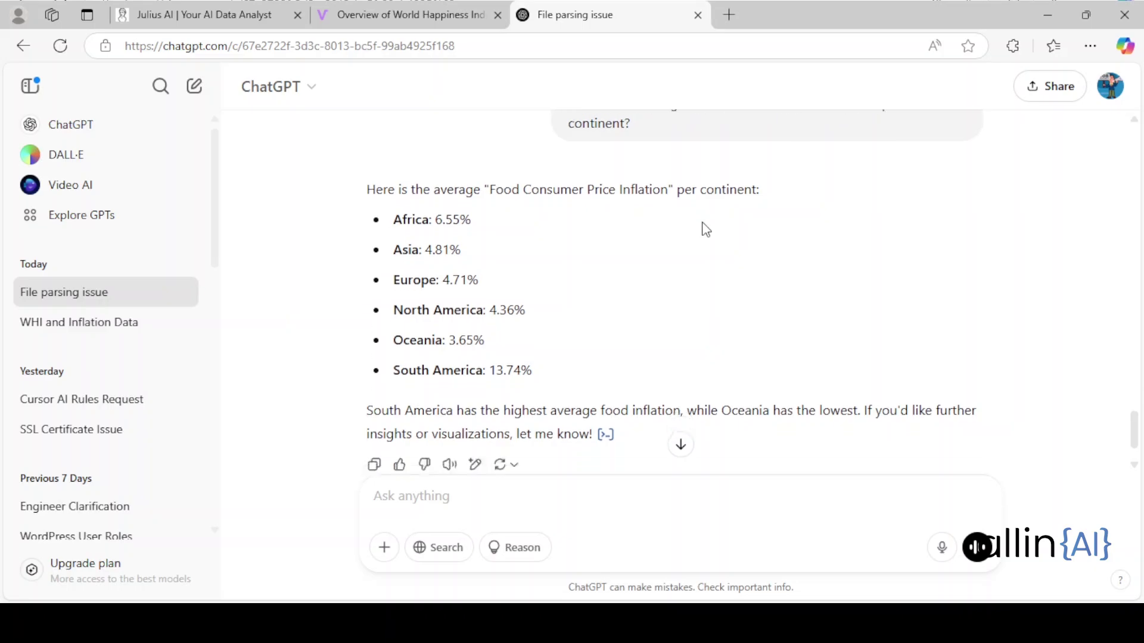
Review Vizly's "Food Consumer Price Inflation" table, and switch to Julius AI to examine its food inflation trend chart and written summary
{"action": "left_click", "coordinate": [348, 24]}
{"action": "scroll", "coordinate": [591, 434], "scroll_direction": "down", "scroll_amount": 10}
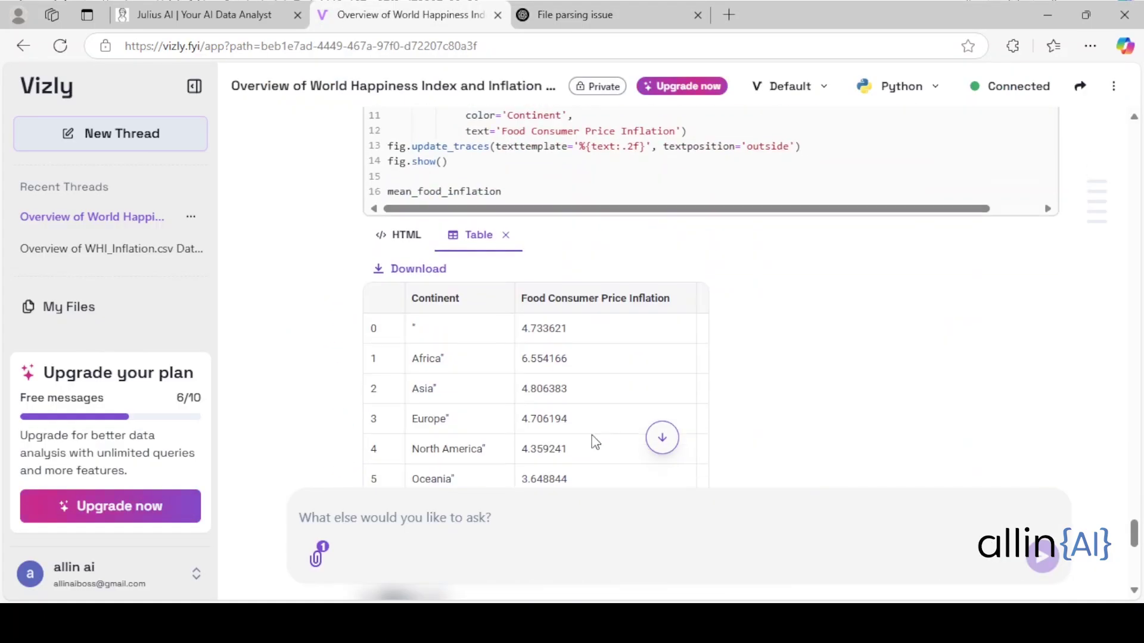
{"action": "left_click", "coordinate": [169, 14]}
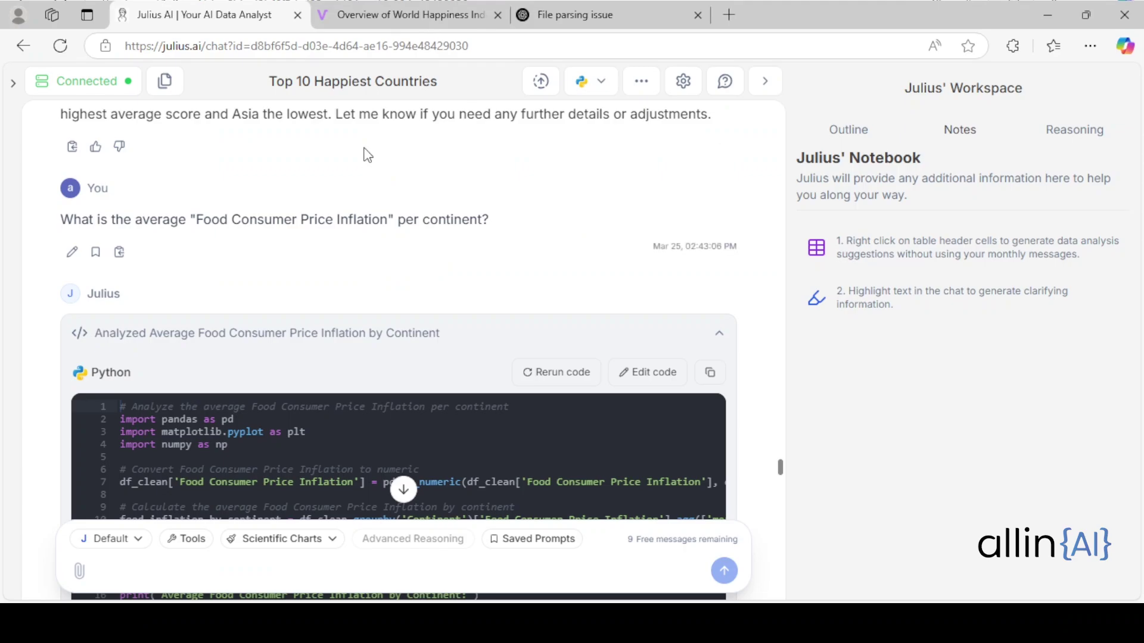
{"action": "left_click", "coordinate": [330, 14]}
{"action": "left_click", "coordinate": [238, 7]}
{"action": "scroll", "coordinate": [375, 288], "scroll_direction": "down", "scroll_amount": 10}
{"action": "scroll", "coordinate": [378, 298], "scroll_direction": "down", "scroll_amount": 15}
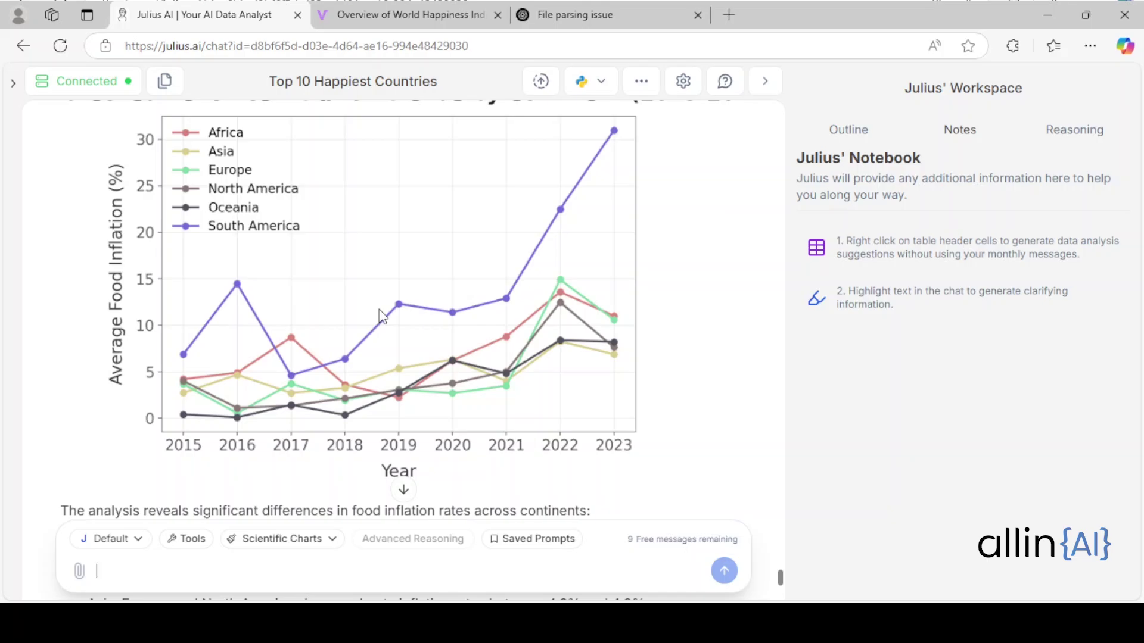
{"action": "scroll", "coordinate": [381, 316], "scroll_direction": "down", "scroll_amount": 5}
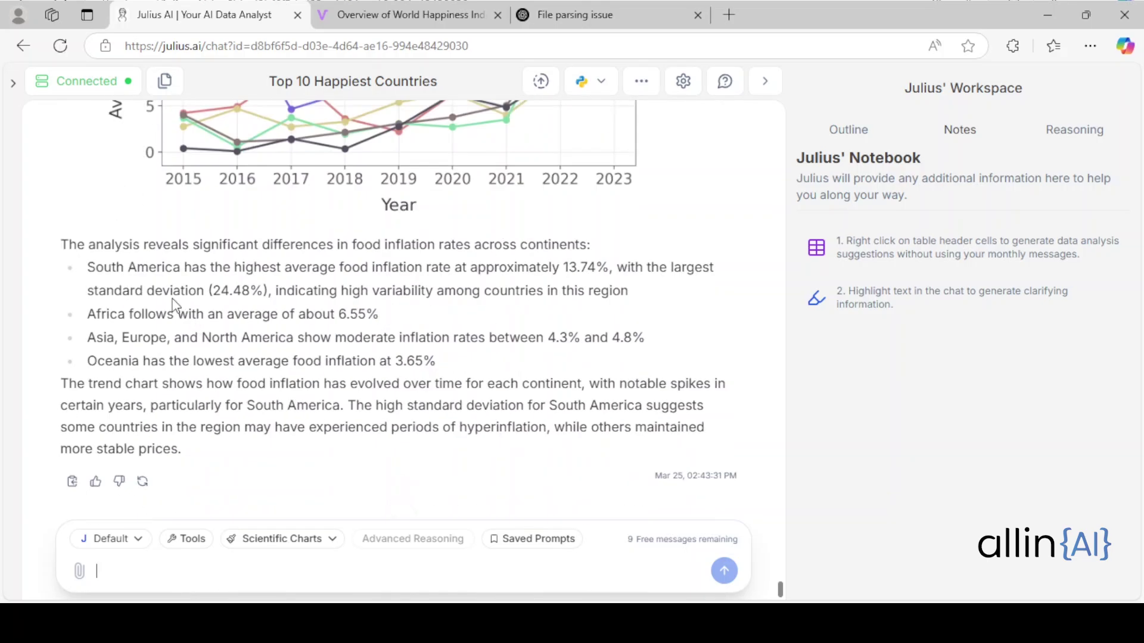
{"action": "left_click_drag", "start_coordinate": [104, 245], "coordinate": [262, 314]}
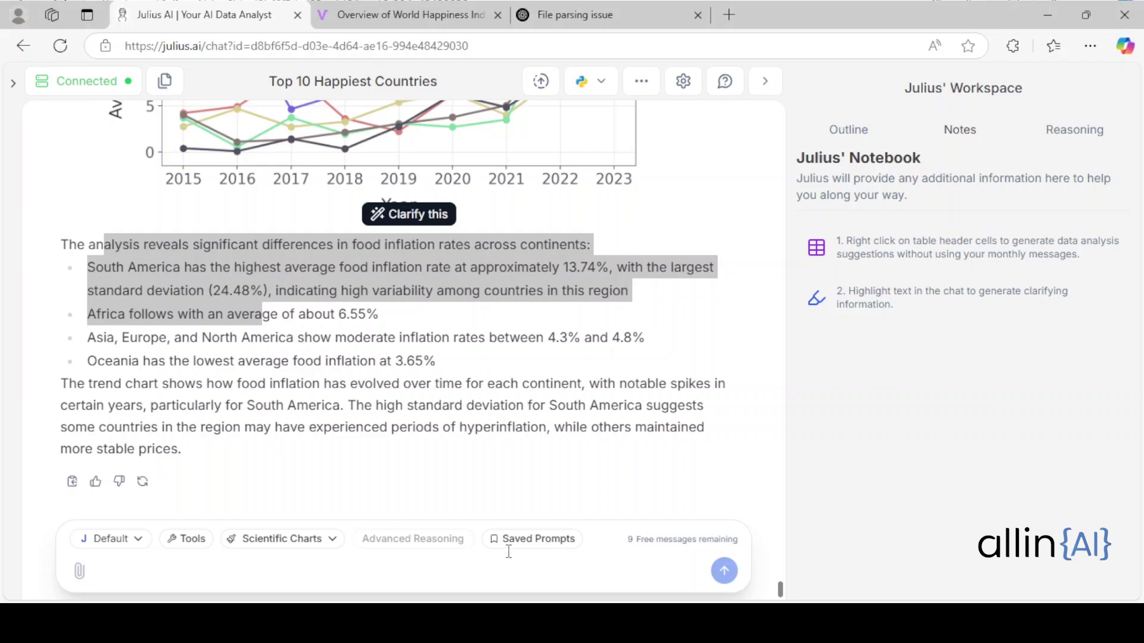
Ask Julius AI "Can you detect any outliers in the "GDP deflator Index growth rate"?"
{"action": "left_click", "coordinate": [209, 572]}
{"action": "type", "text": "Can you detect any outliers in the \"GDP deflator Index growth rate\"?"}
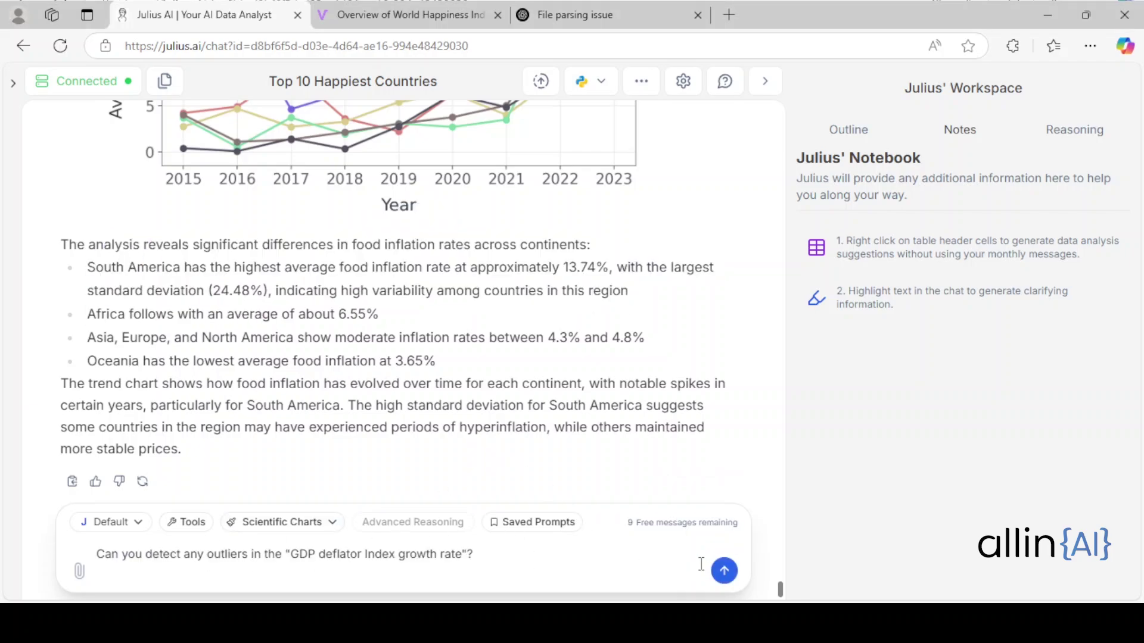
{"action": "left_click", "coordinate": [724, 571]}
Switch to Vizly and submit the same question: "Can you detect any outliers in the "GDP deflator Index growth rate"?"
{"action": "left_click", "coordinate": [406, 15]}
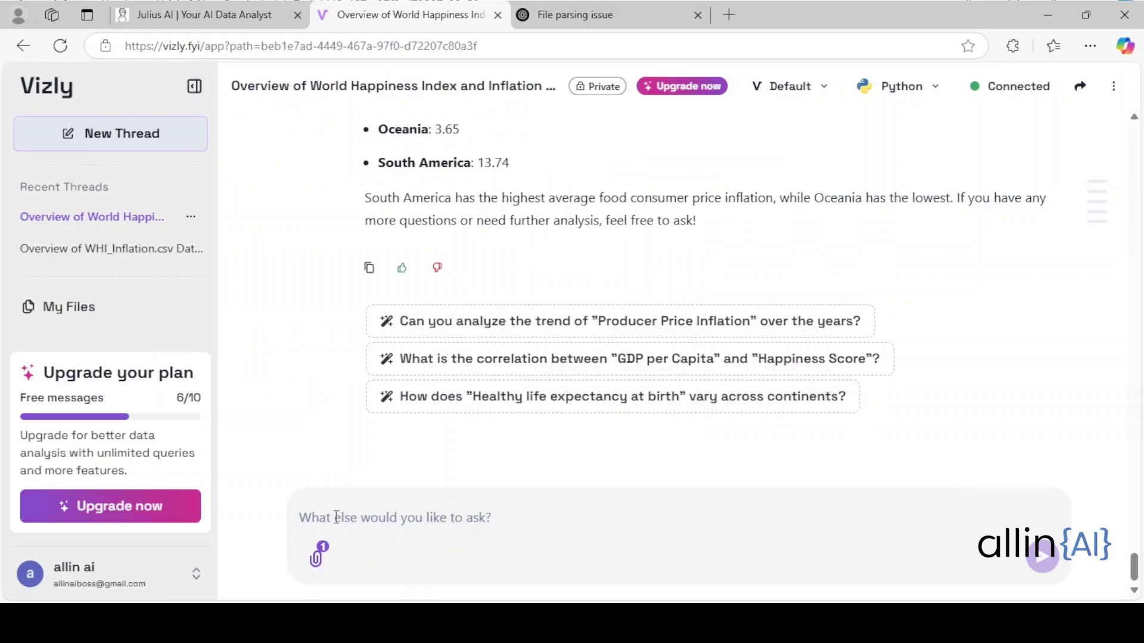
{"action": "left_click", "coordinate": [336, 517]}
{"action": "type", "text": "Can you detect any outliers in the \"GDP deflator Index growth rate\"?"}
Switch to ChatGPT and ask "Can you detect any outliers in the "GDP deflator Index growth rate"?"
{"action": "left_click", "coordinate": [599, 15]}
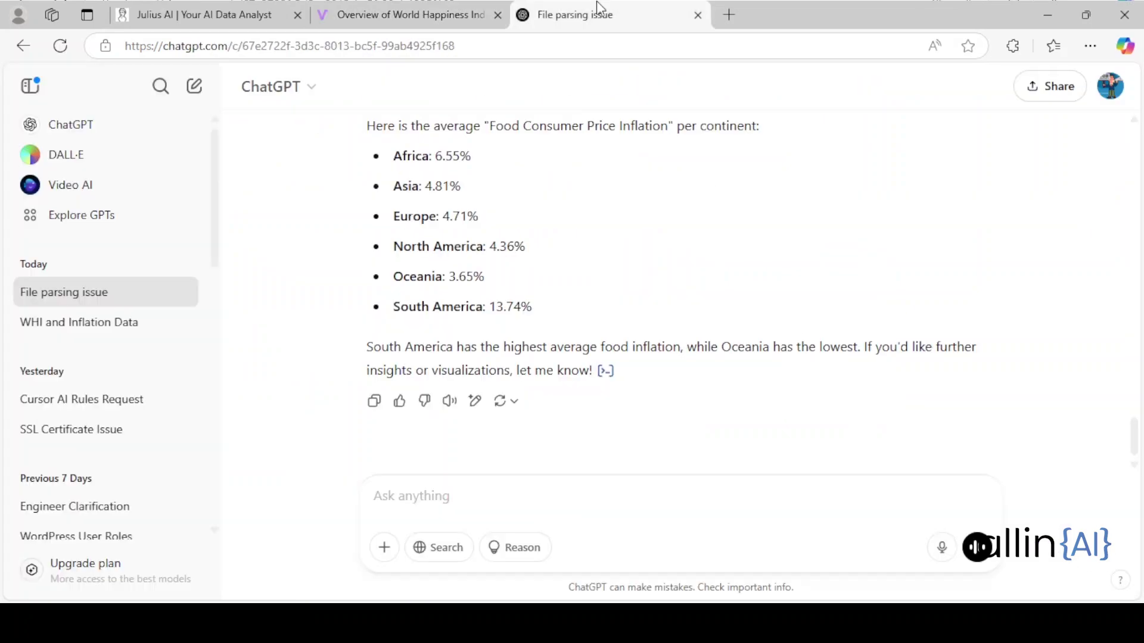
{"action": "left_click", "coordinate": [382, 497]}
{"action": "type", "text": "Can you detect any outliers in the \"GDP deflator Index growth rate\"?"}
{"action": "left_click", "coordinate": [975, 549]}
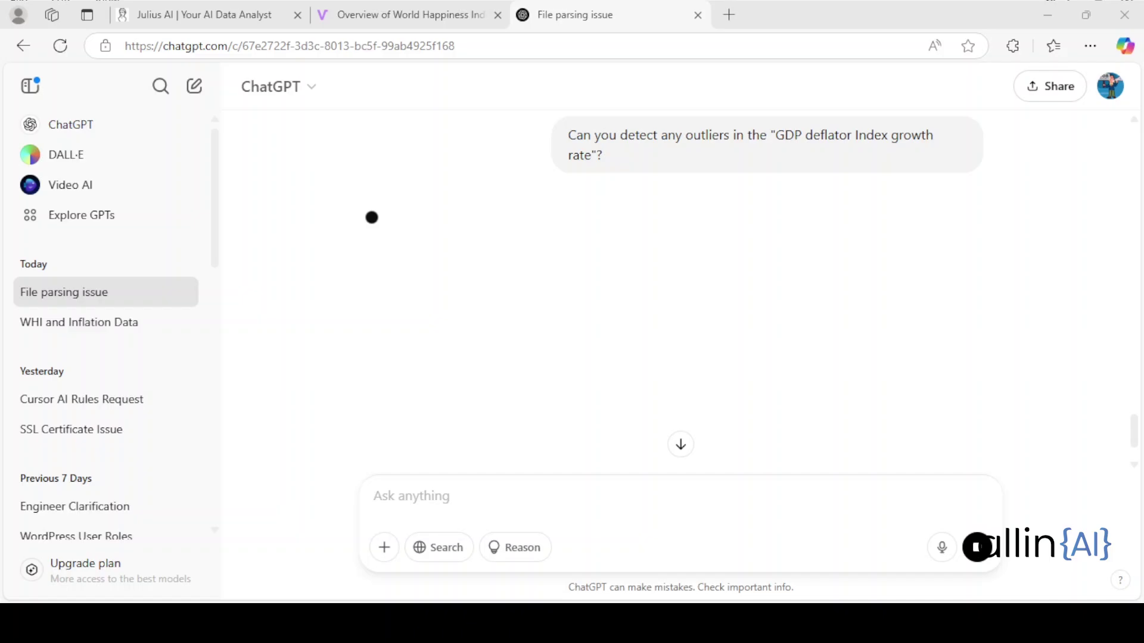
Switch to Julius AI to examine its GDP deflator outlier table and detection code, and check Vizly's progress on the same question
{"action": "left_click", "coordinate": [175, 2]}
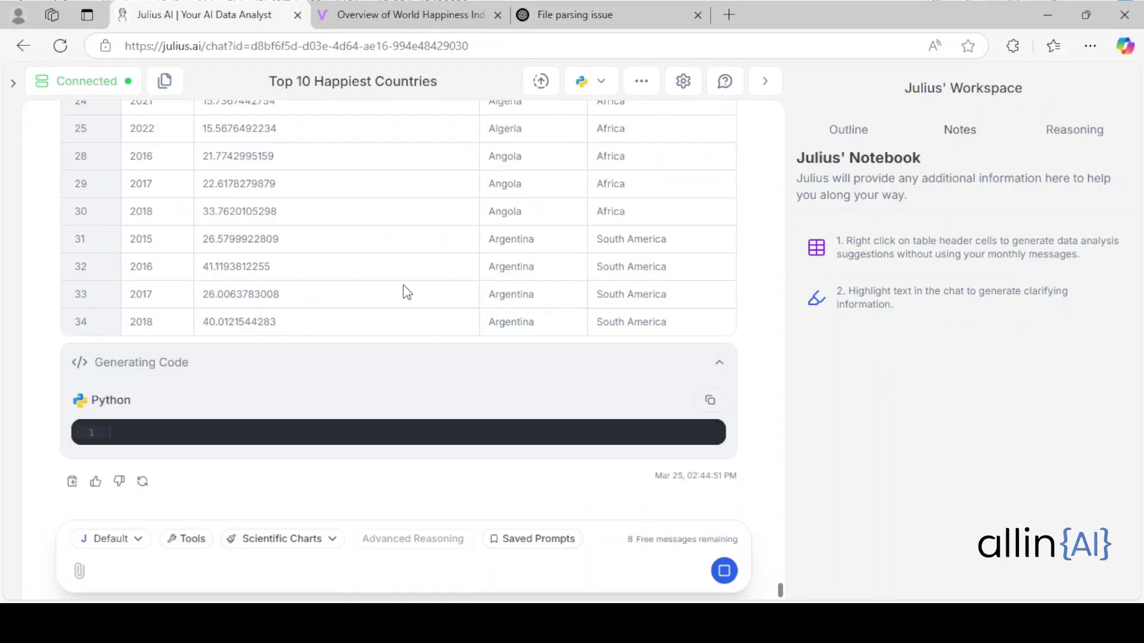
{"action": "scroll", "coordinate": [379, 262], "scroll_direction": "up", "scroll_amount": 1}
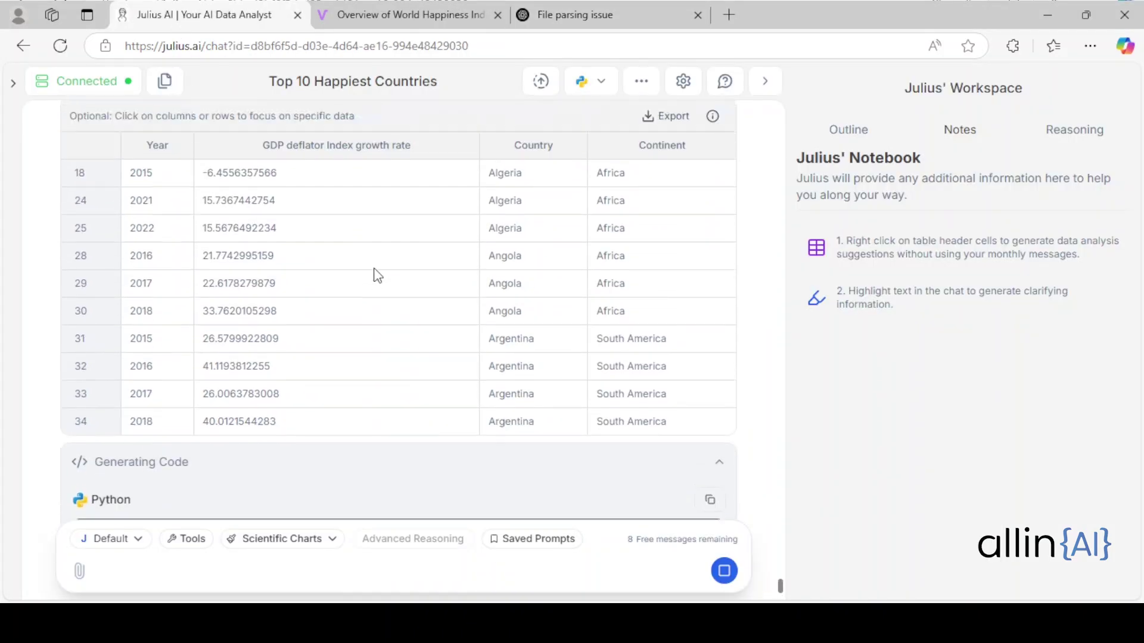
{"action": "scroll", "coordinate": [375, 268], "scroll_direction": "up", "scroll_amount": 5}
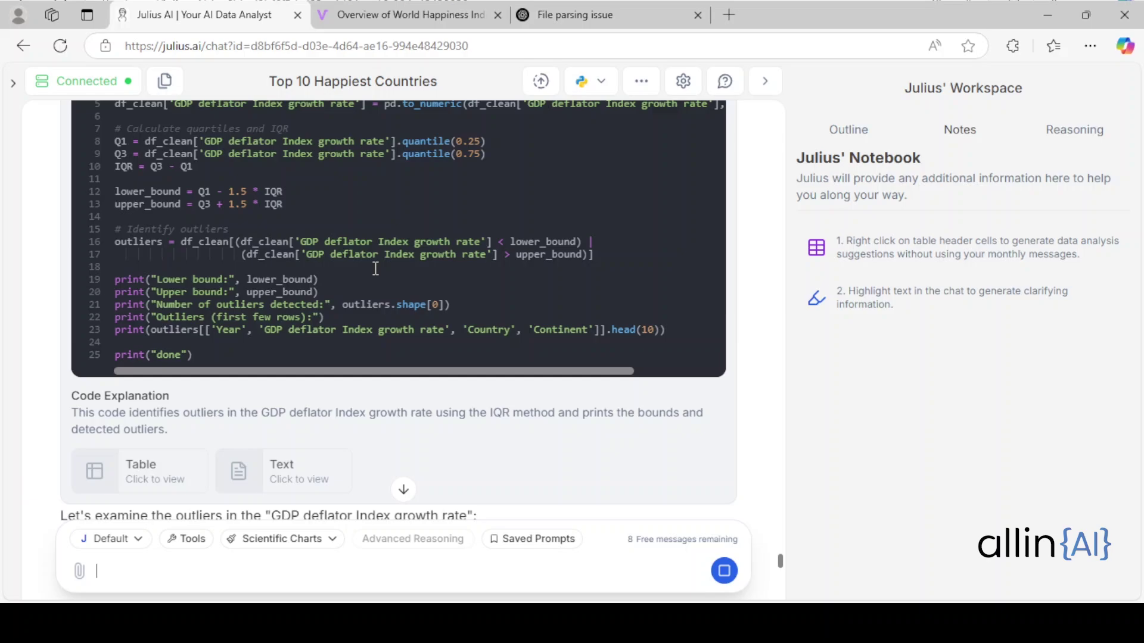
{"action": "scroll", "coordinate": [375, 269], "scroll_direction": "up", "scroll_amount": 6}
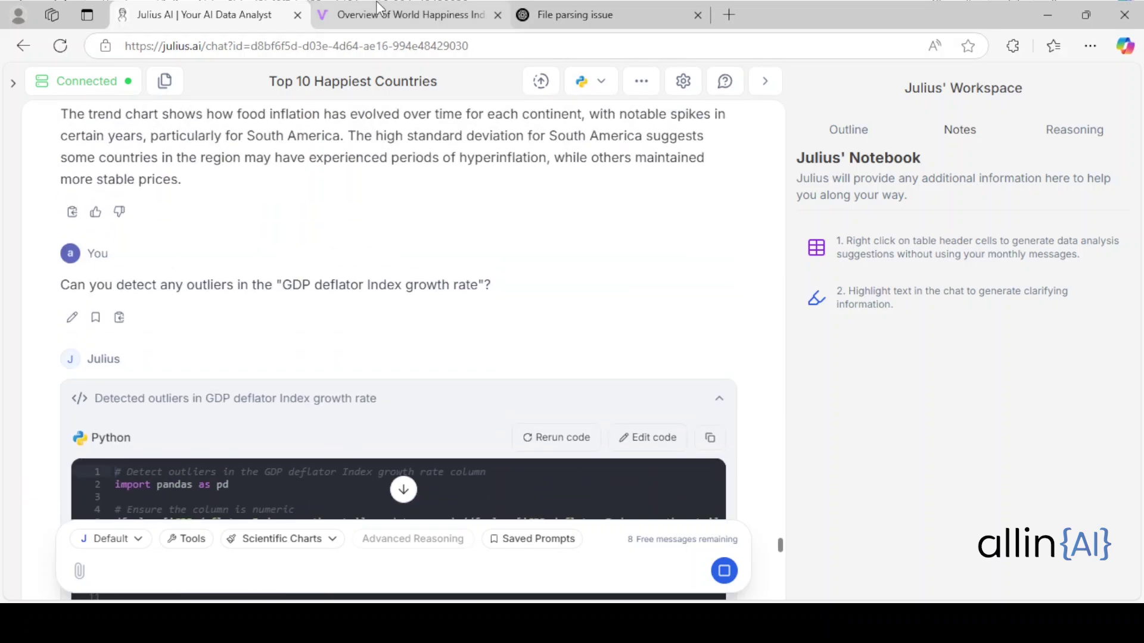
{"action": "left_click", "coordinate": [377, 3]}
{"action": "left_click", "coordinate": [173, 4]}
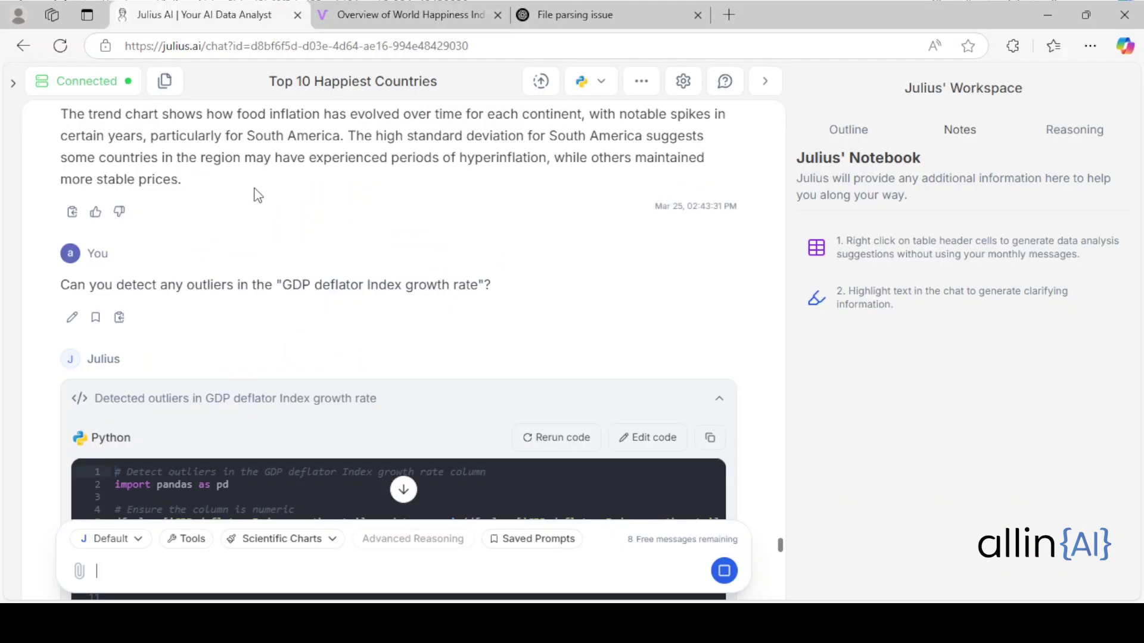
{"action": "left_click", "coordinate": [341, 8]}
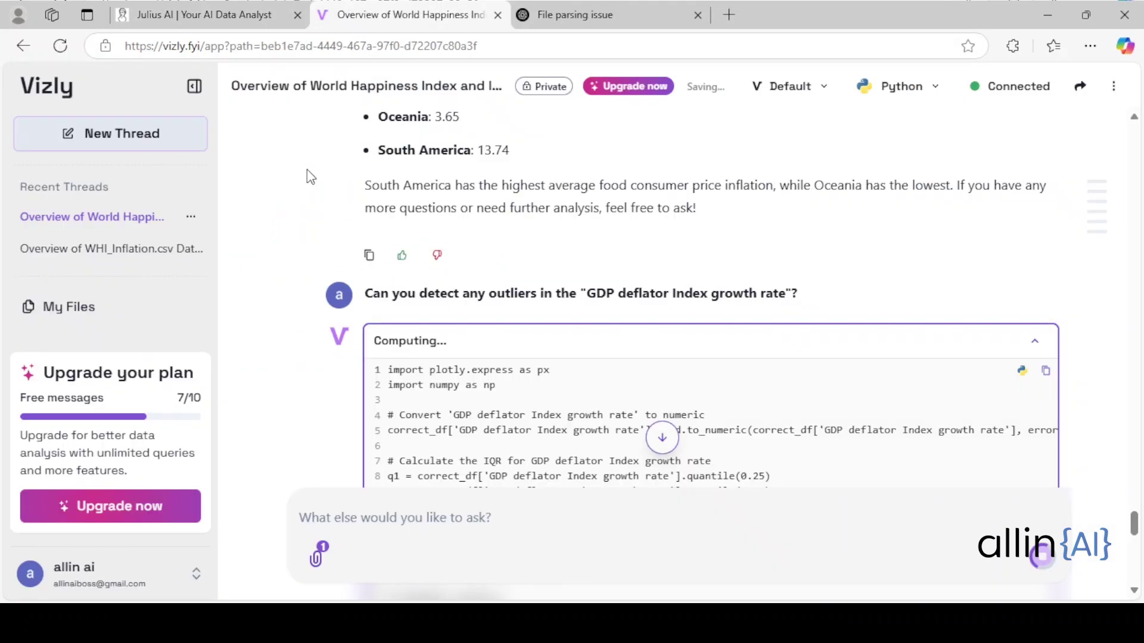
Switch to ChatGPT and review its "Box Plot of GDP Deflator Index Growth Rate (Outlier Detection)" and the list of countries with extreme values
{"action": "left_click", "coordinate": [538, 10]}
{"action": "scroll", "coordinate": [394, 245], "scroll_direction": "down", "scroll_amount": 5}
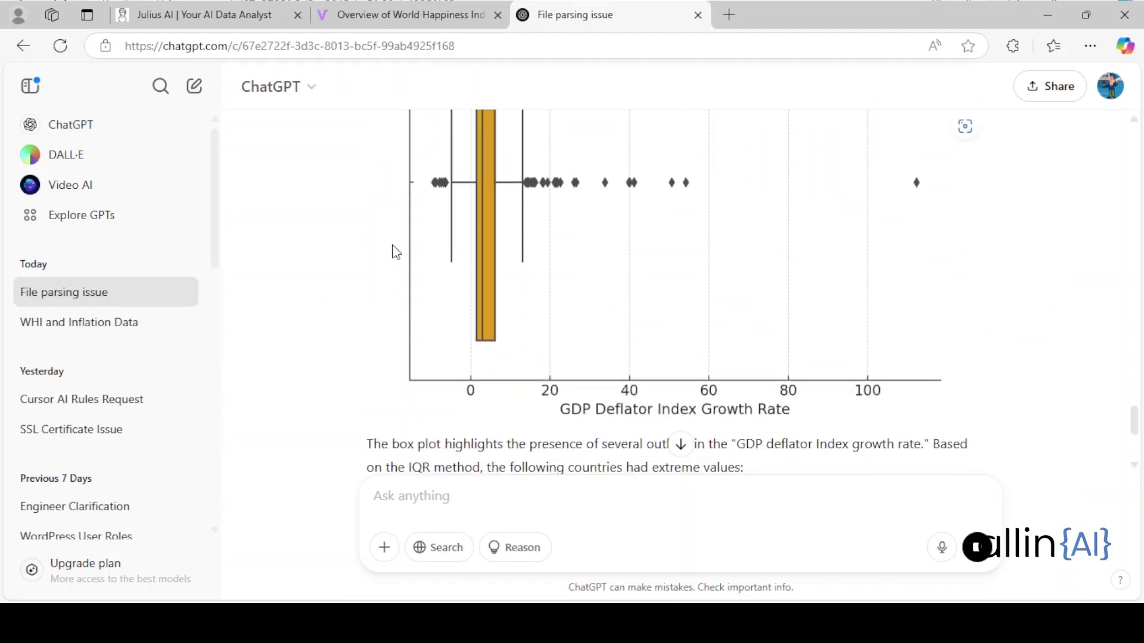
{"action": "scroll", "coordinate": [570, 327], "scroll_direction": "down", "scroll_amount": 5}
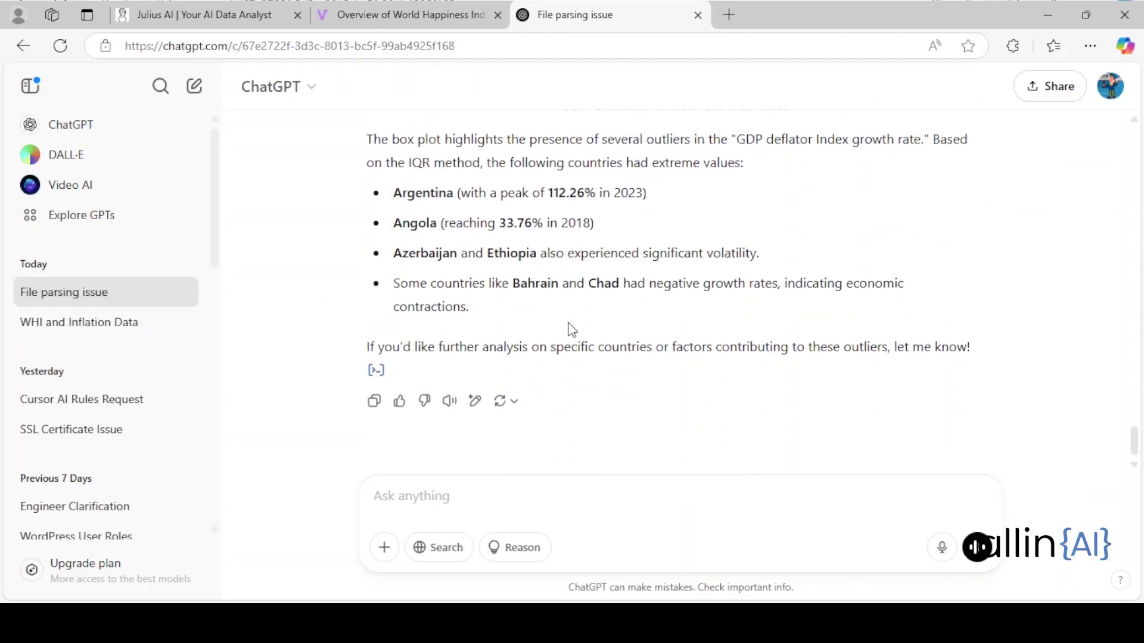
{"action": "scroll", "coordinate": [571, 328], "scroll_direction": "up", "scroll_amount": 9}
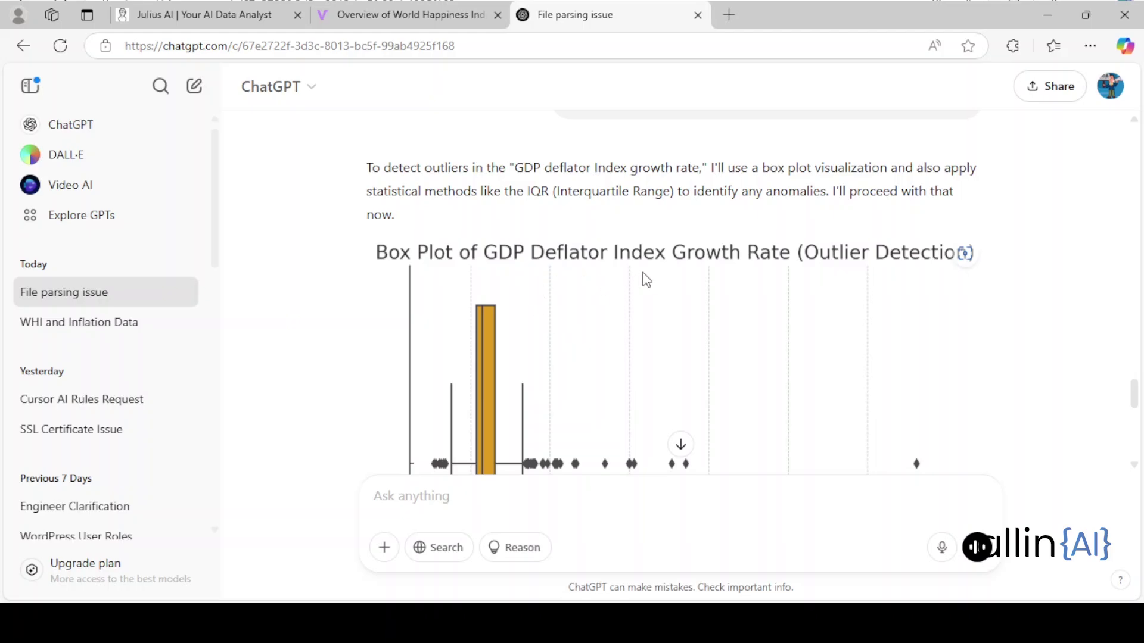
{"action": "scroll", "coordinate": [747, 278], "scroll_direction": "down", "scroll_amount": 4}
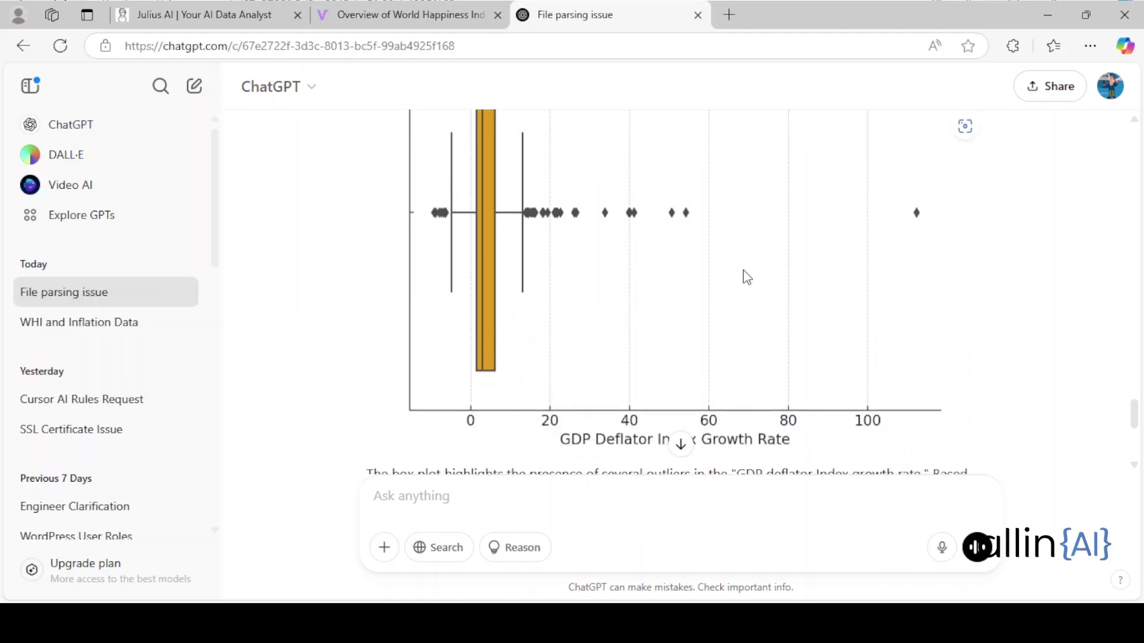
Switch to Vizly and review its GDP deflator outlier code, table and summary, along with its preceding food inflation answer
{"action": "left_click", "coordinate": [343, 9]}
{"action": "scroll", "coordinate": [570, 355], "scroll_direction": "down", "scroll_amount": 15}
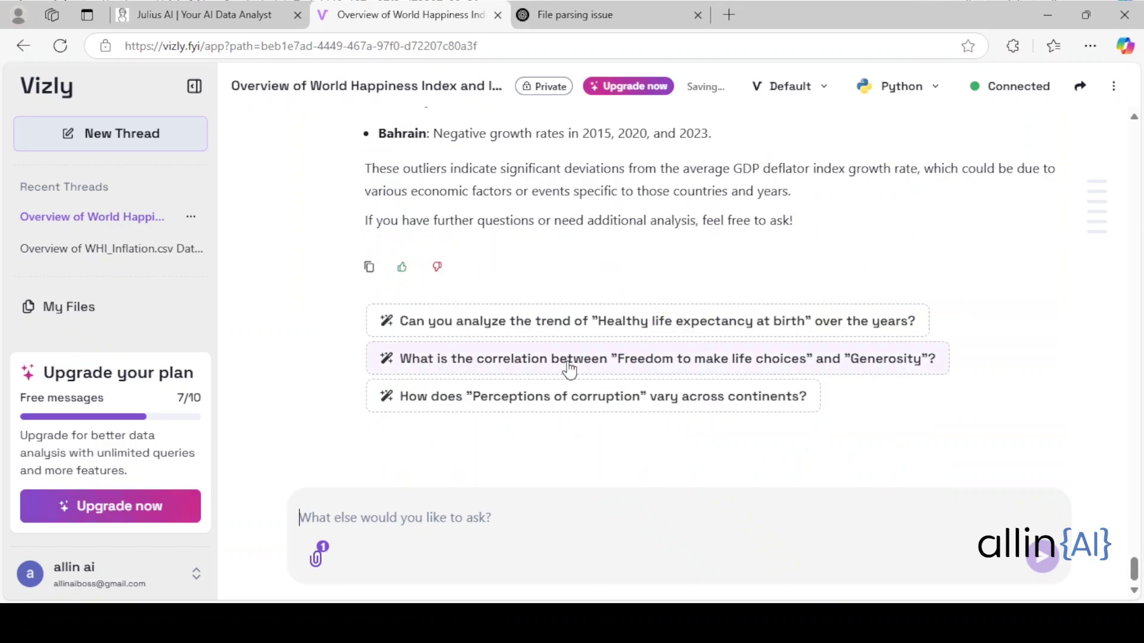
{"action": "scroll", "coordinate": [567, 370], "scroll_direction": "up", "scroll_amount": 10}
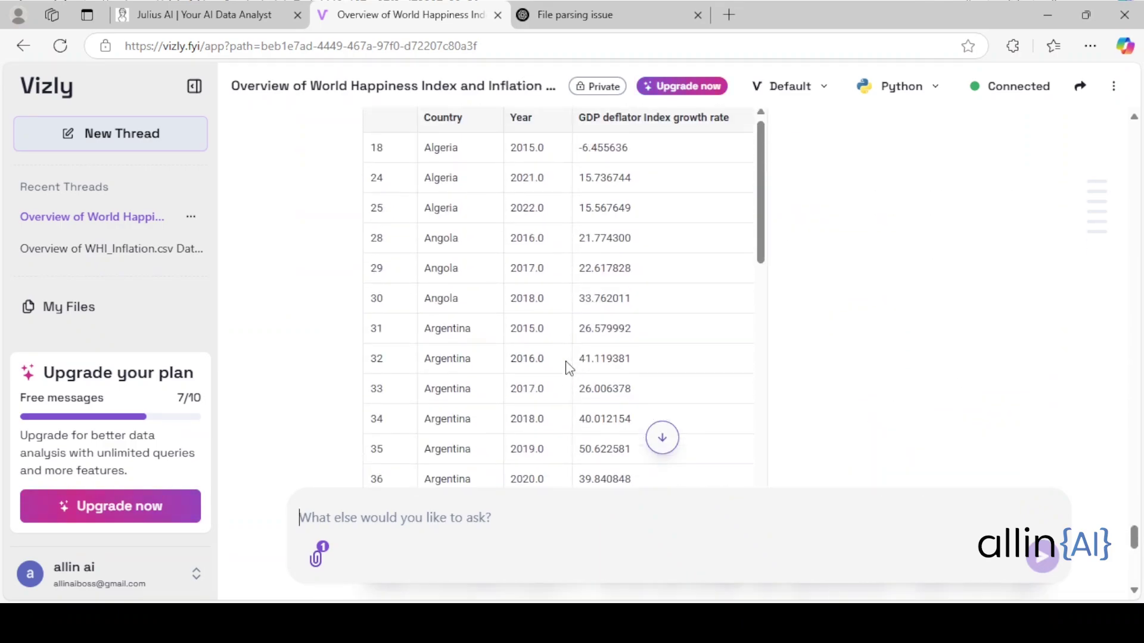
{"action": "scroll", "coordinate": [567, 367], "scroll_direction": "up", "scroll_amount": 8}
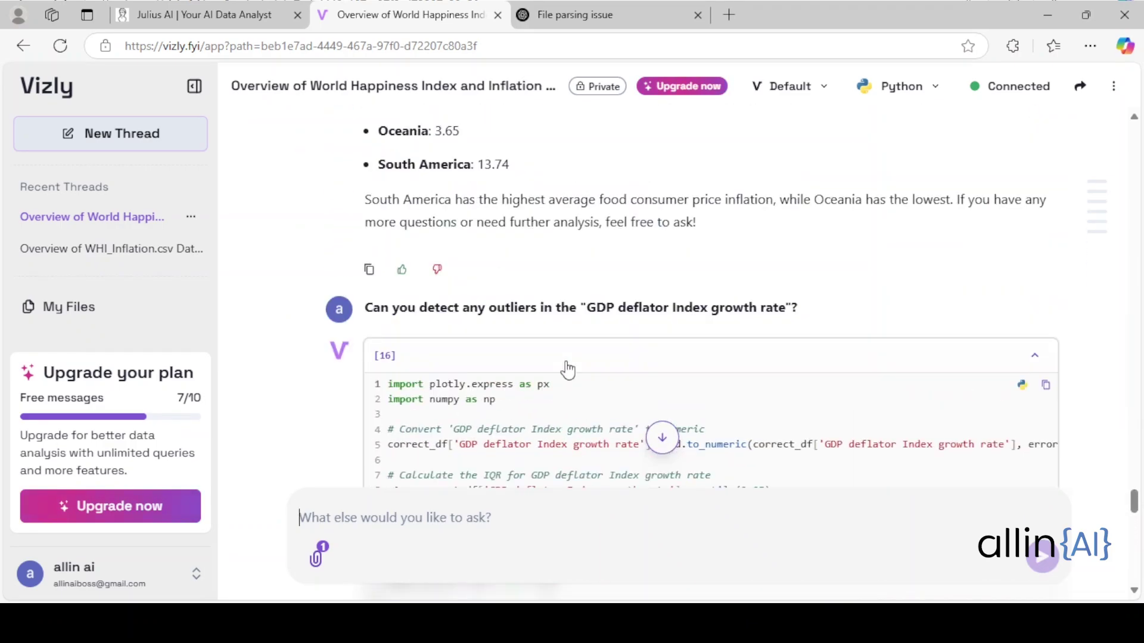
{"action": "scroll", "coordinate": [567, 369], "scroll_direction": "up", "scroll_amount": 3}
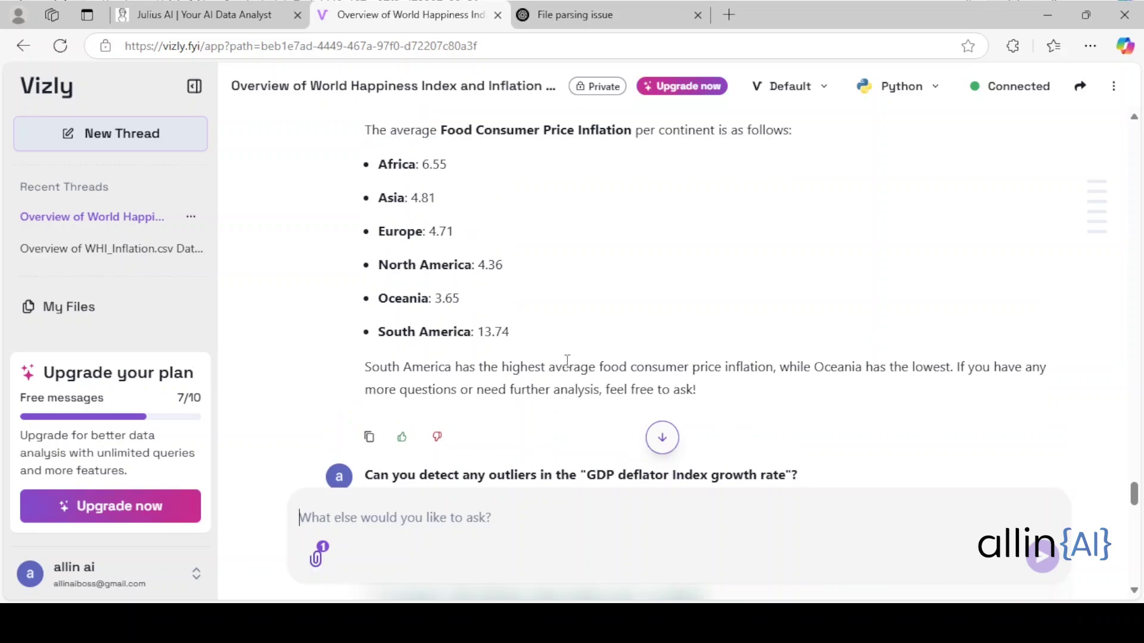
{"action": "scroll", "coordinate": [567, 369], "scroll_direction": "down", "scroll_amount": 3}
{"action": "scroll", "coordinate": [567, 369], "scroll_direction": "down", "scroll_amount": 18}
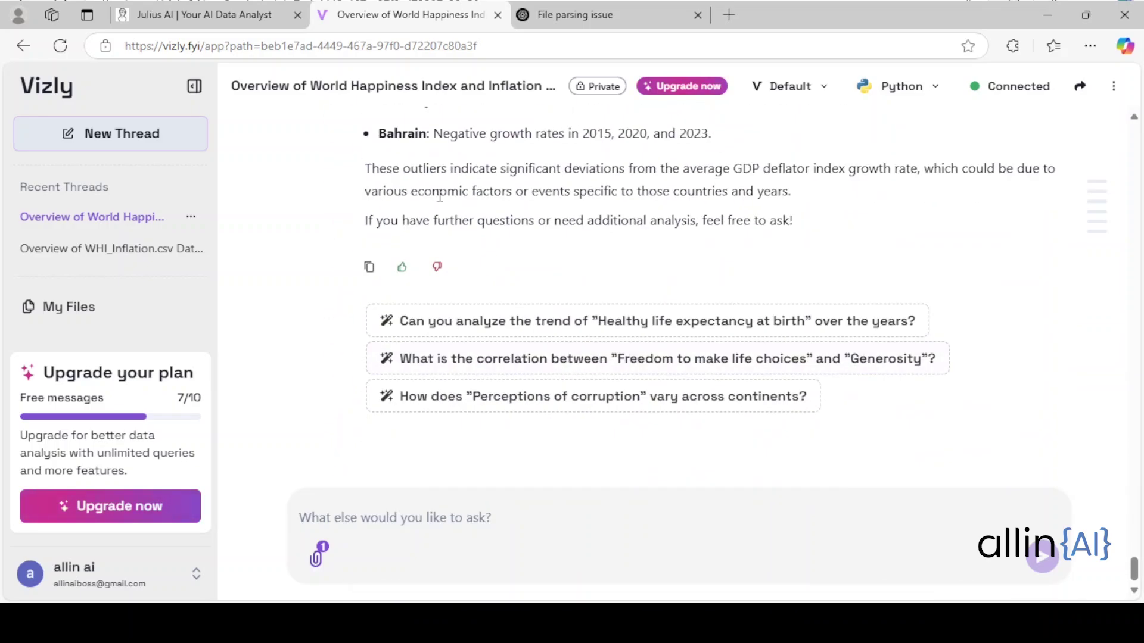
Switch to Julius AI and examine its GDP deflator outlier bounds, distribution charts, and tables of countries and extreme values through to the summary
{"action": "left_click", "coordinate": [196, 15]}
{"action": "scroll", "coordinate": [436, 272], "scroll_direction": "down", "scroll_amount": 15}
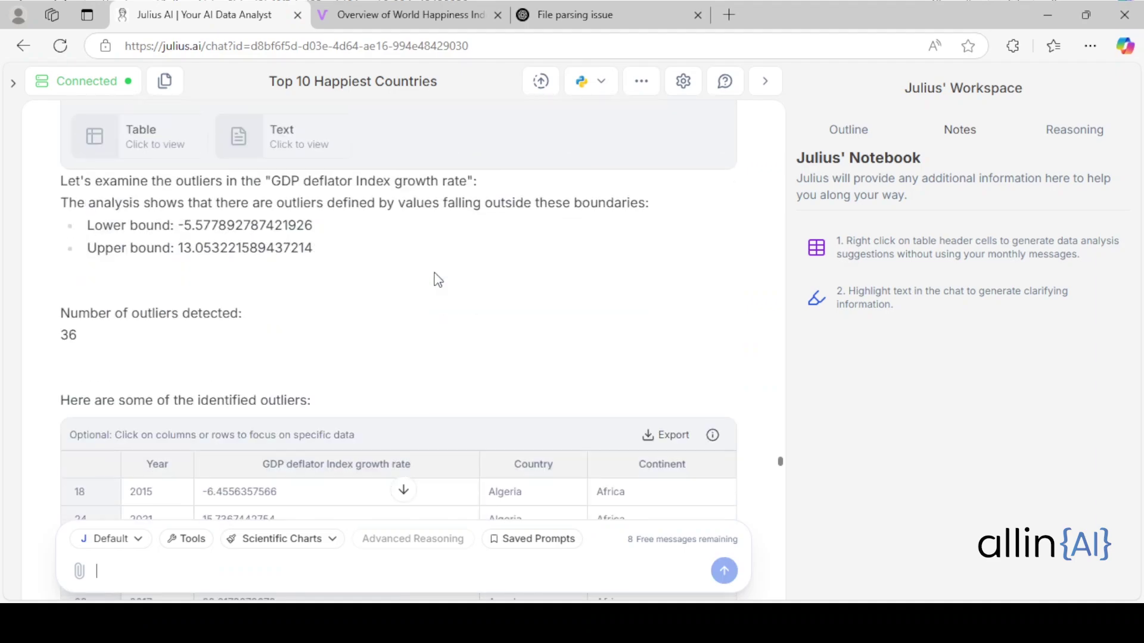
{"action": "scroll", "coordinate": [435, 273], "scroll_direction": "down", "scroll_amount": 20}
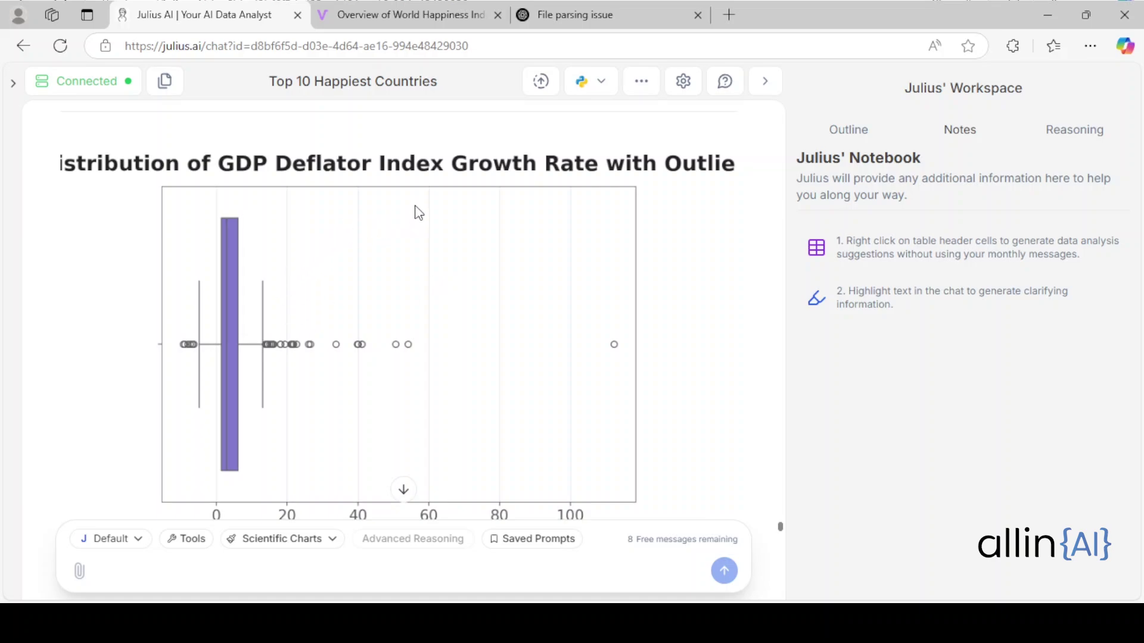
{"action": "scroll", "coordinate": [429, 265], "scroll_direction": "down", "scroll_amount": 10}
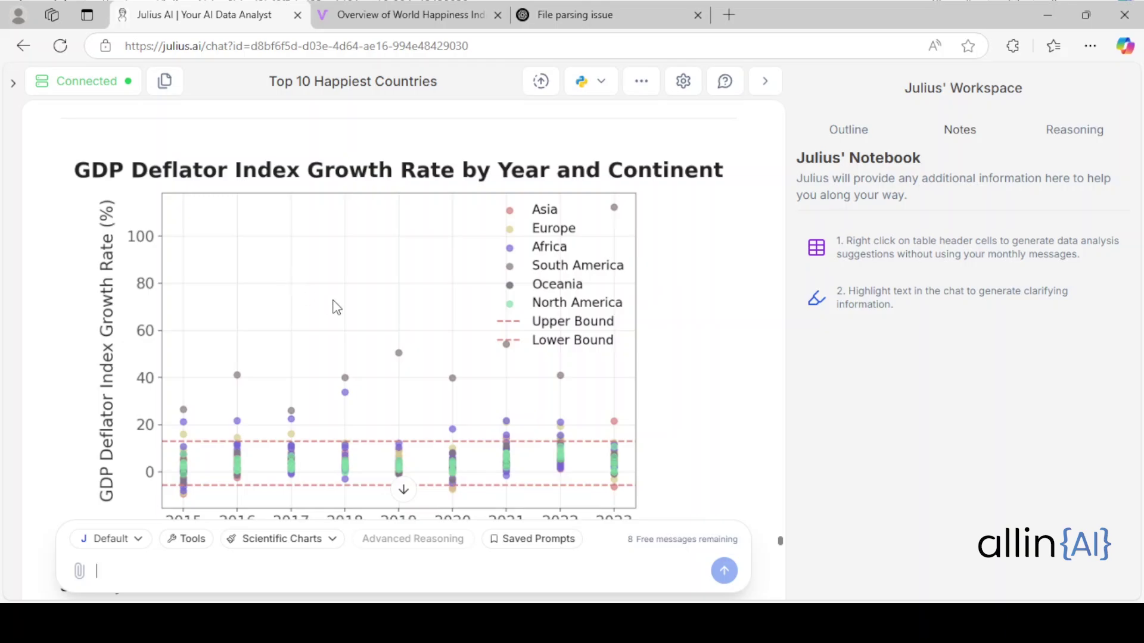
{"action": "scroll", "coordinate": [339, 307], "scroll_direction": "down", "scroll_amount": 8}
{"action": "scroll", "coordinate": [341, 305], "scroll_direction": "down", "scroll_amount": 15}
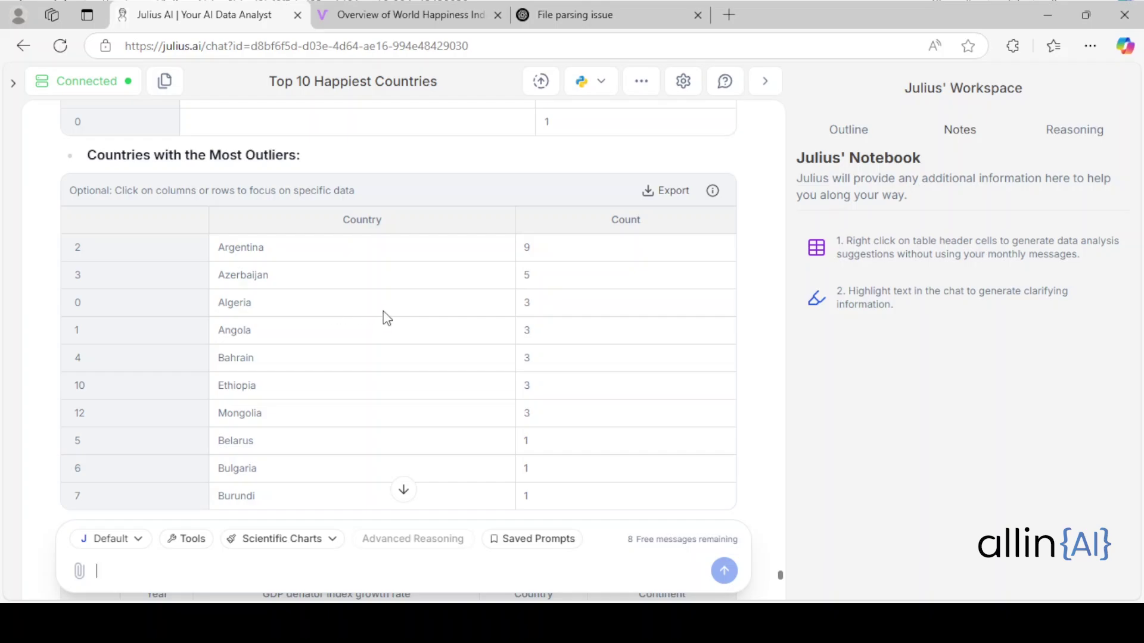
{"action": "scroll", "coordinate": [485, 335], "scroll_direction": "down", "scroll_amount": 10}
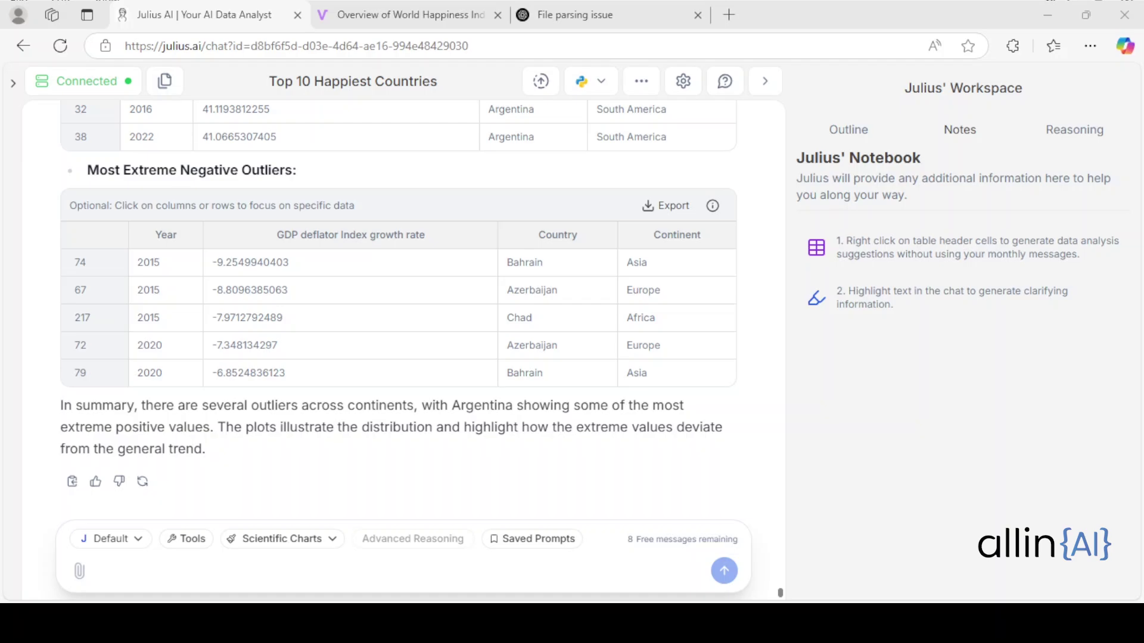
Ask Julius AI to "Generate a correlation heatmap for all numerical columns in the dataset."
{"action": "left_click", "coordinate": [354, 540]}
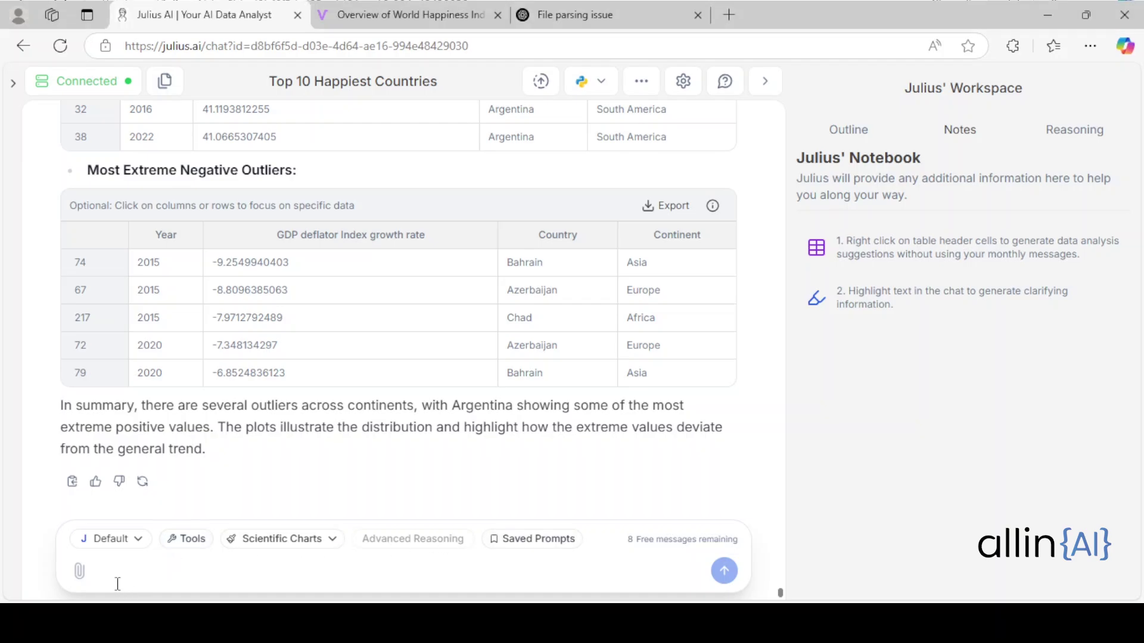
{"action": "type", "text": "Generate a correlation heatmap for all numerical columns in the dataset."}
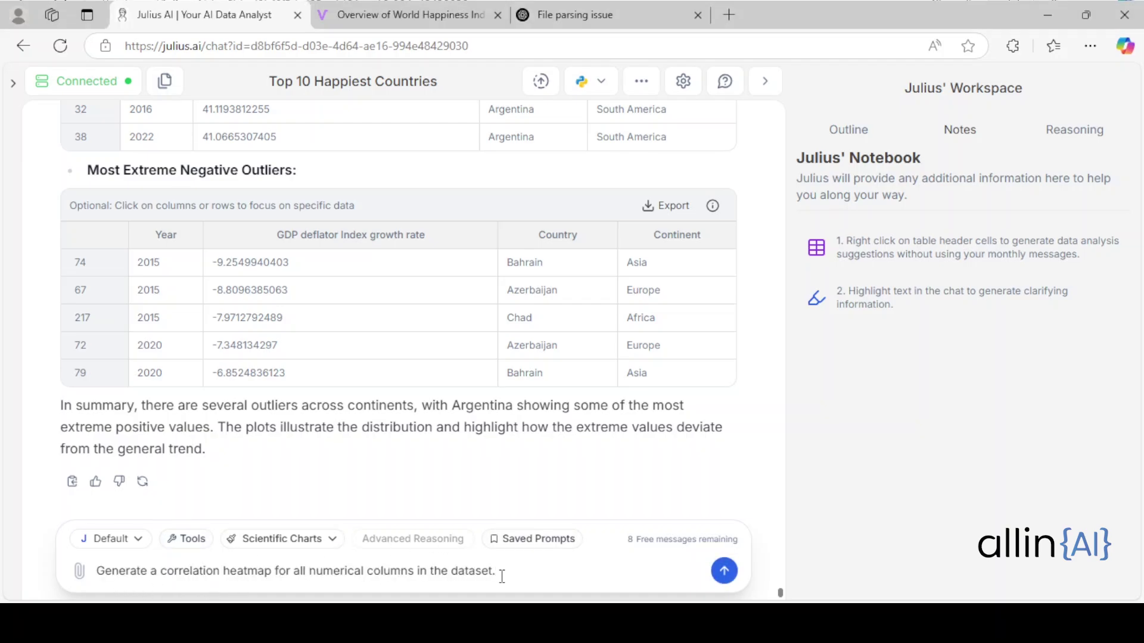
{"action": "left_click", "coordinate": [725, 571]}
Switch to Vizly and submit the prompt "Generate a correlation heatmap for all numerical columns in the dataset."
{"action": "left_click", "coordinate": [346, 8]}
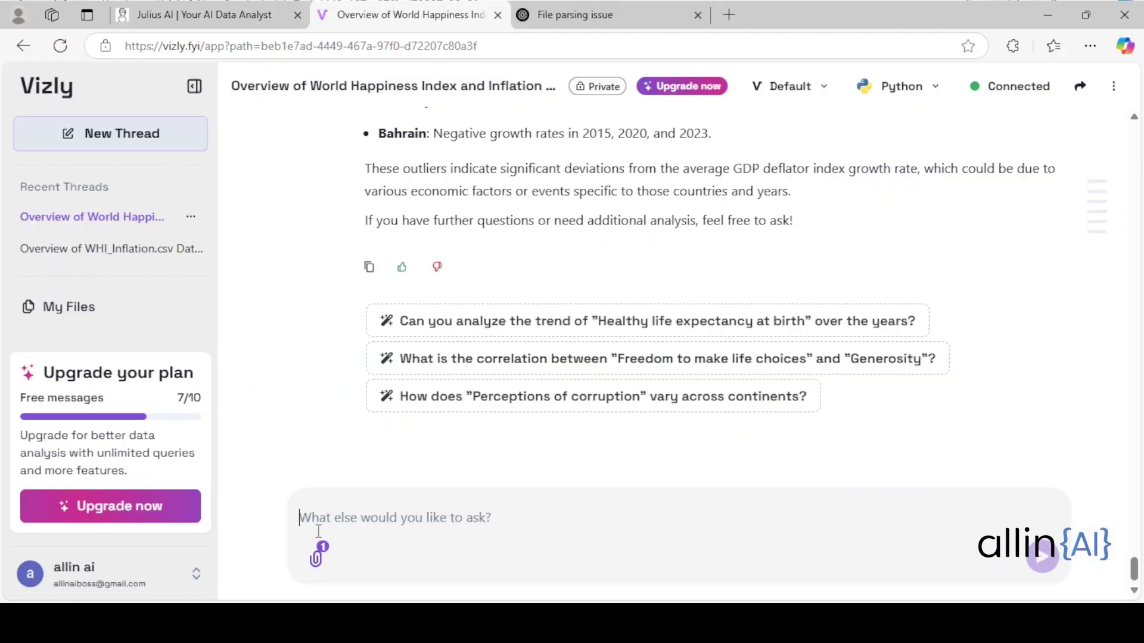
{"action": "left_click", "coordinate": [358, 531]}
{"action": "type", "text": "Generate a correlation heatmap for all numerical columns in the dataset."}
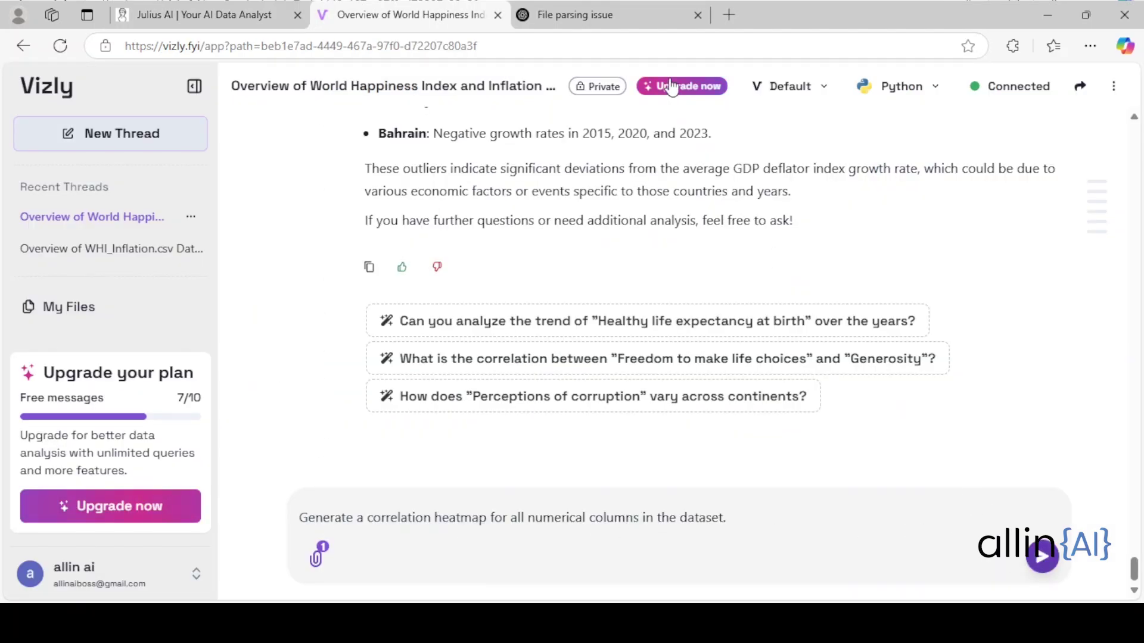
Switch to ChatGPT and request the same output: "Generate a correlation heatmap for all numerical columns in the dataset."
{"action": "left_click", "coordinate": [637, 9]}
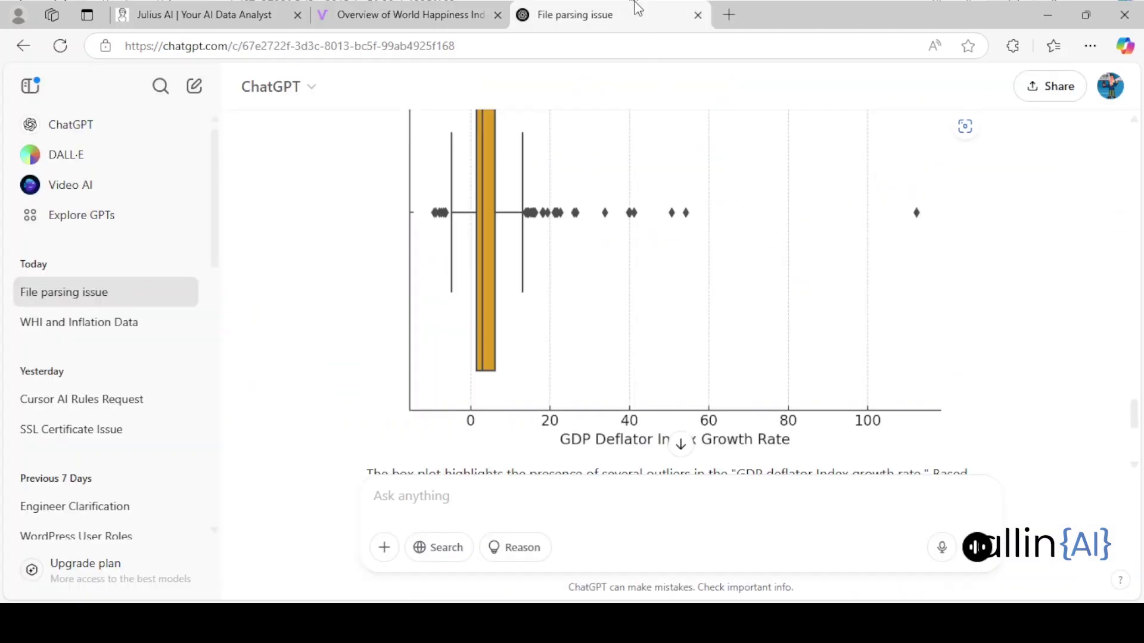
{"action": "left_click", "coordinate": [433, 509]}
{"action": "type", "text": "Generate a correlation heatmap for all numerical columns in the dataset."}
{"action": "left_click", "coordinate": [977, 546]}
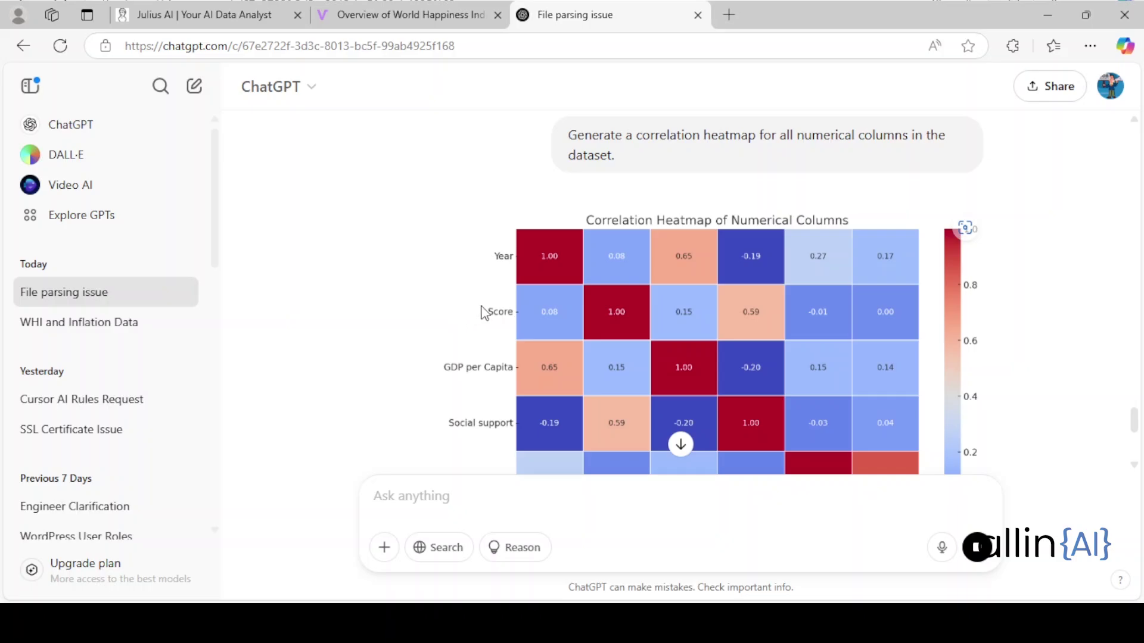
Examine ChatGPT's correlation heatmap from the Year row down to the GDP deflator Index growth rate row and the column labels
{"action": "scroll", "coordinate": [482, 307], "scroll_direction": "down", "scroll_amount": 2}
{"action": "scroll", "coordinate": [543, 311], "scroll_direction": "up", "scroll_amount": 2}
{"action": "scroll", "coordinate": [803, 231], "scroll_direction": "down", "scroll_amount": 3}
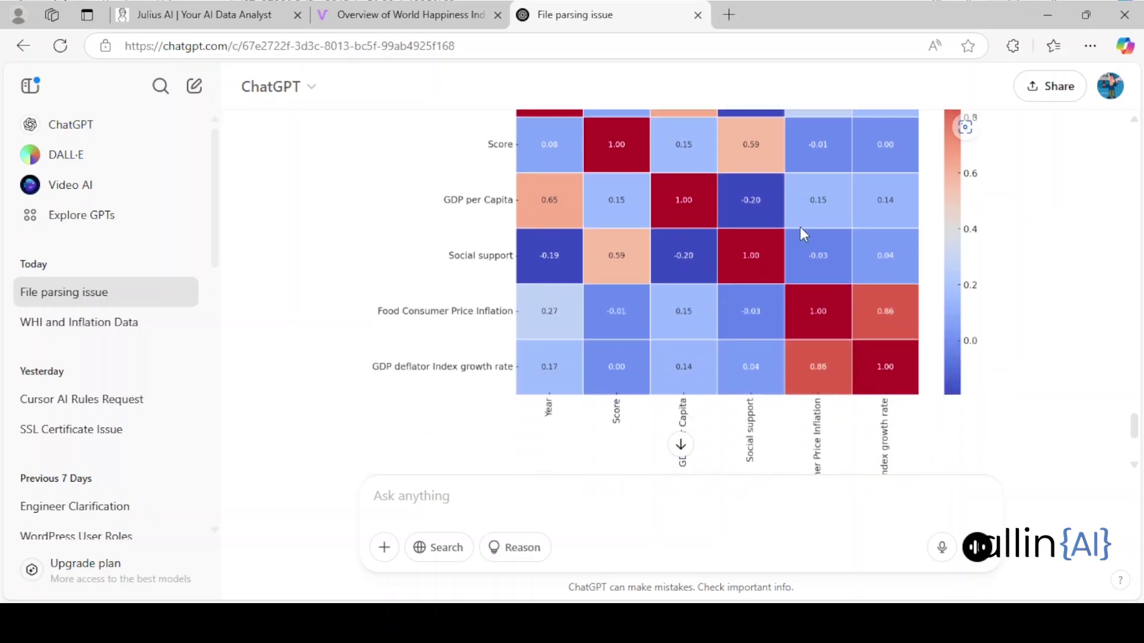
Switch to Vizly, expand its correlation heatmap output to full height, and examine the title, feature labels and cell values
{"action": "left_click", "coordinate": [441, 17]}
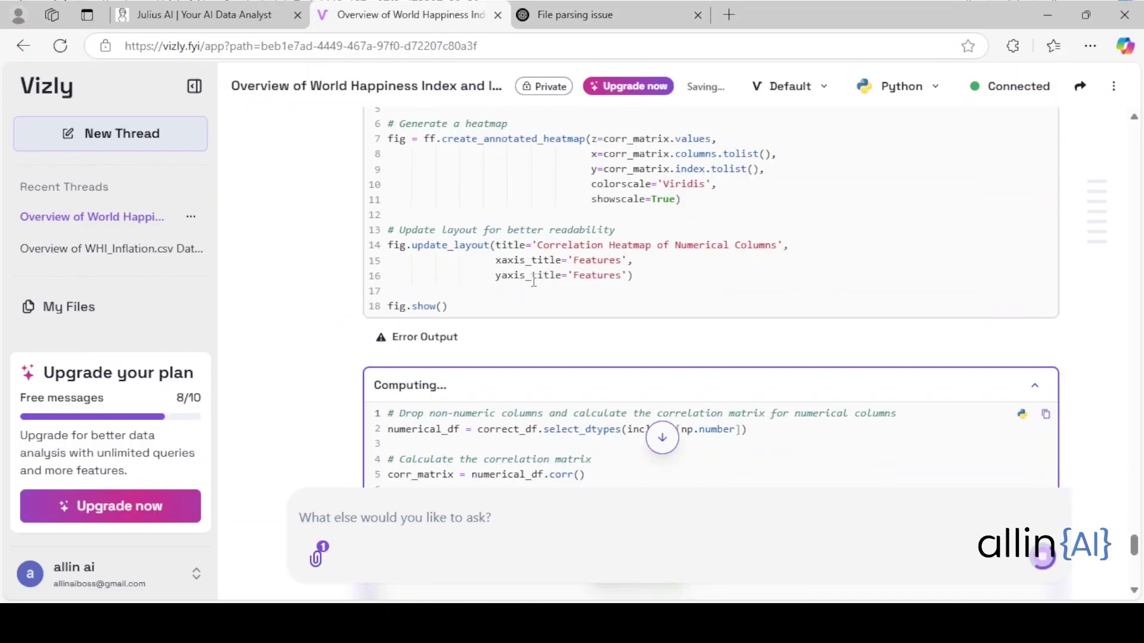
{"action": "scroll", "coordinate": [725, 293], "scroll_direction": "up", "scroll_amount": 3}
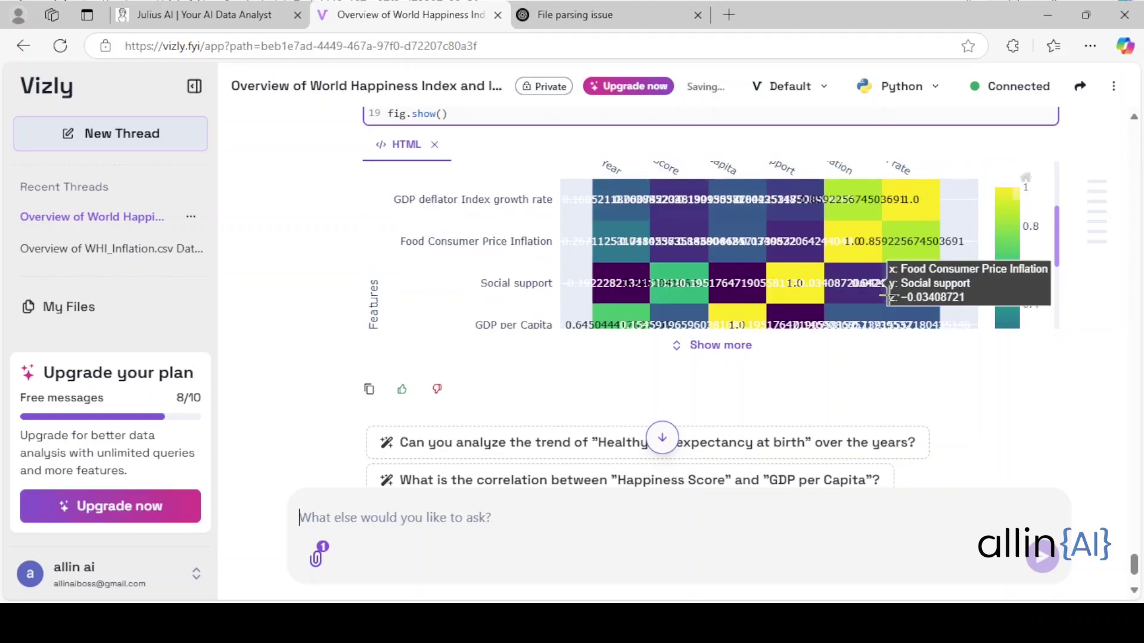
{"action": "scroll", "coordinate": [920, 284], "scroll_direction": "down", "scroll_amount": 3}
{"action": "scroll", "coordinate": [922, 284], "scroll_direction": "up", "scroll_amount": 1}
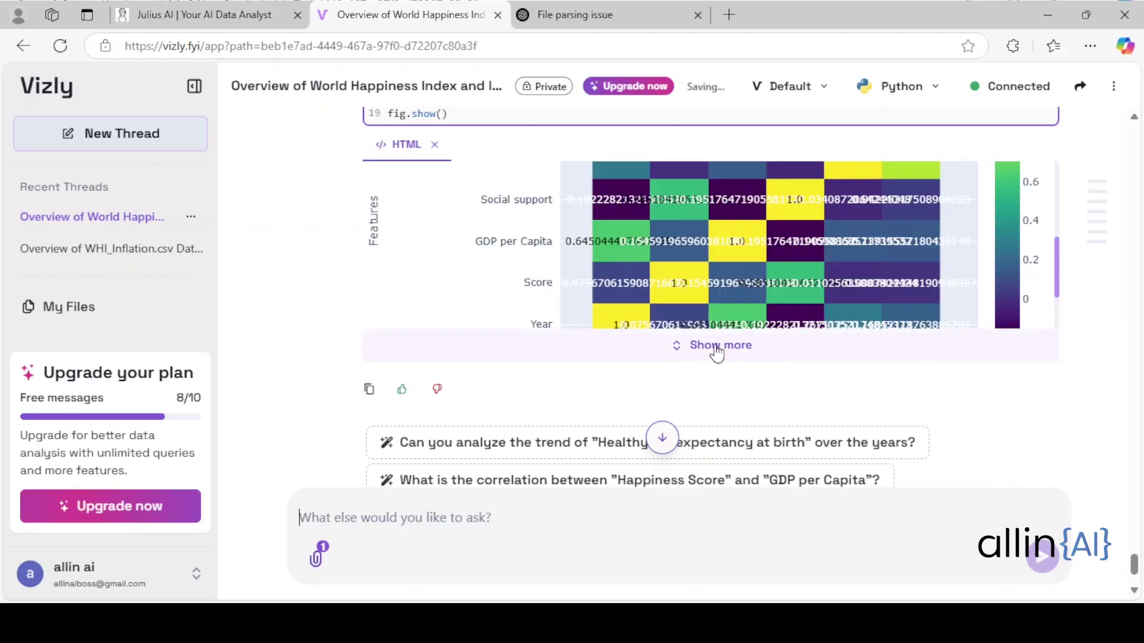
{"action": "left_click", "coordinate": [730, 349]}
{"action": "scroll", "coordinate": [787, 323], "scroll_direction": "up", "scroll_amount": 2}
{"action": "scroll", "coordinate": [787, 323], "scroll_direction": "down", "scroll_amount": 2}
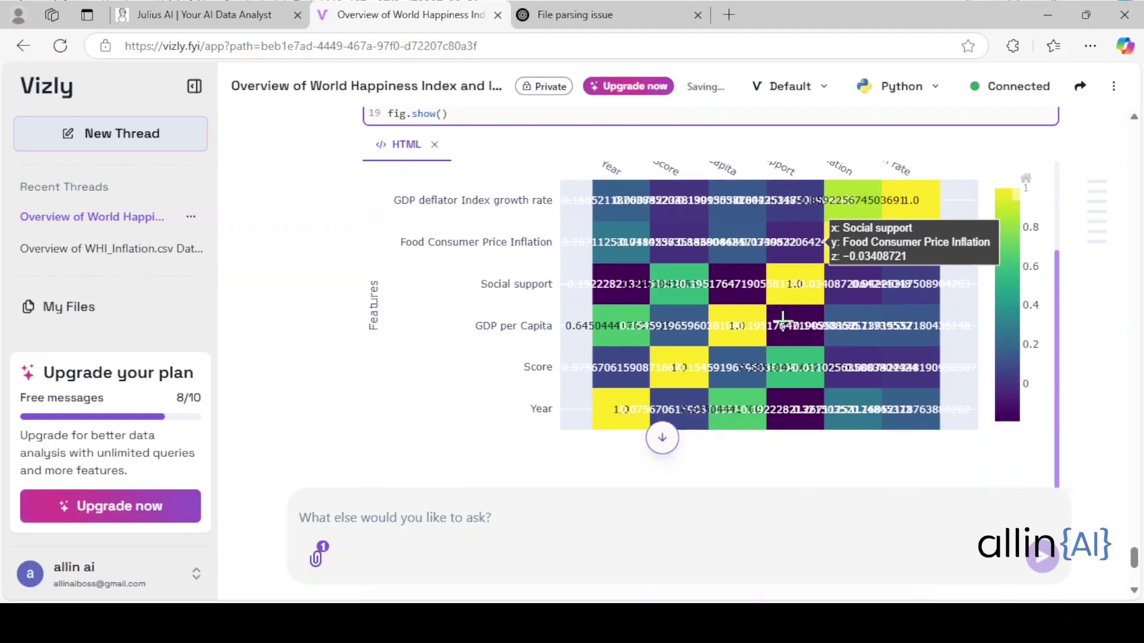
{"action": "scroll", "coordinate": [785, 323], "scroll_direction": "up", "scroll_amount": 3}
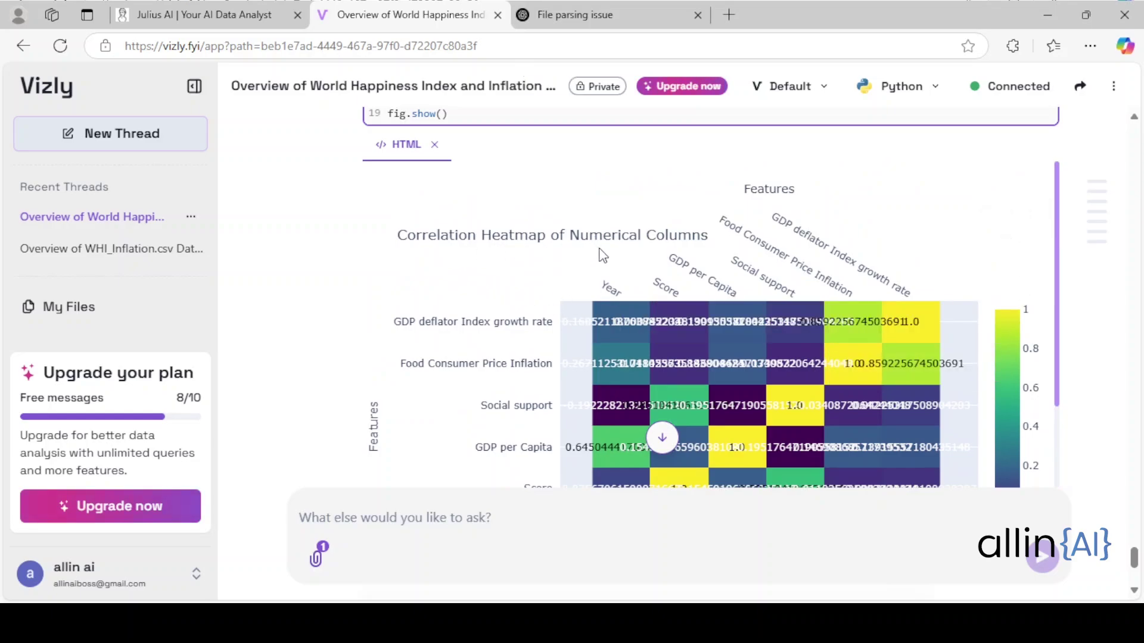
{"action": "scroll", "coordinate": [640, 253], "scroll_direction": "down", "scroll_amount": 2}
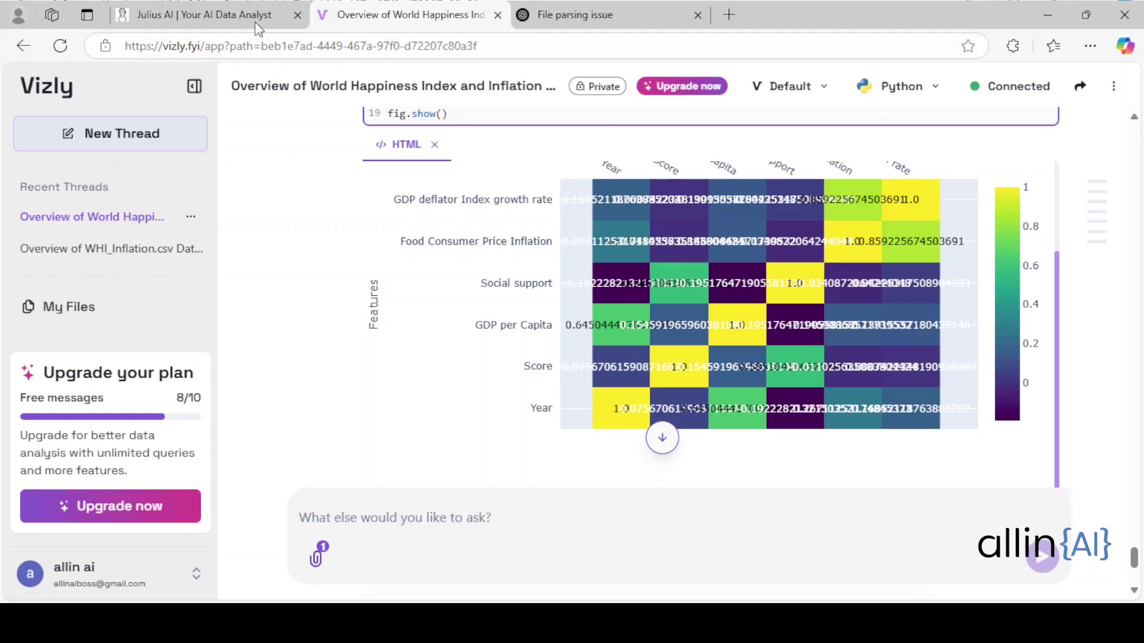
Switch to Julius AI and examine its correlation heatmap for numerical columns, including the closing explanation below the chart
{"action": "left_click", "coordinate": [196, 18]}
{"action": "scroll", "coordinate": [355, 235], "scroll_direction": "up", "scroll_amount": 5}
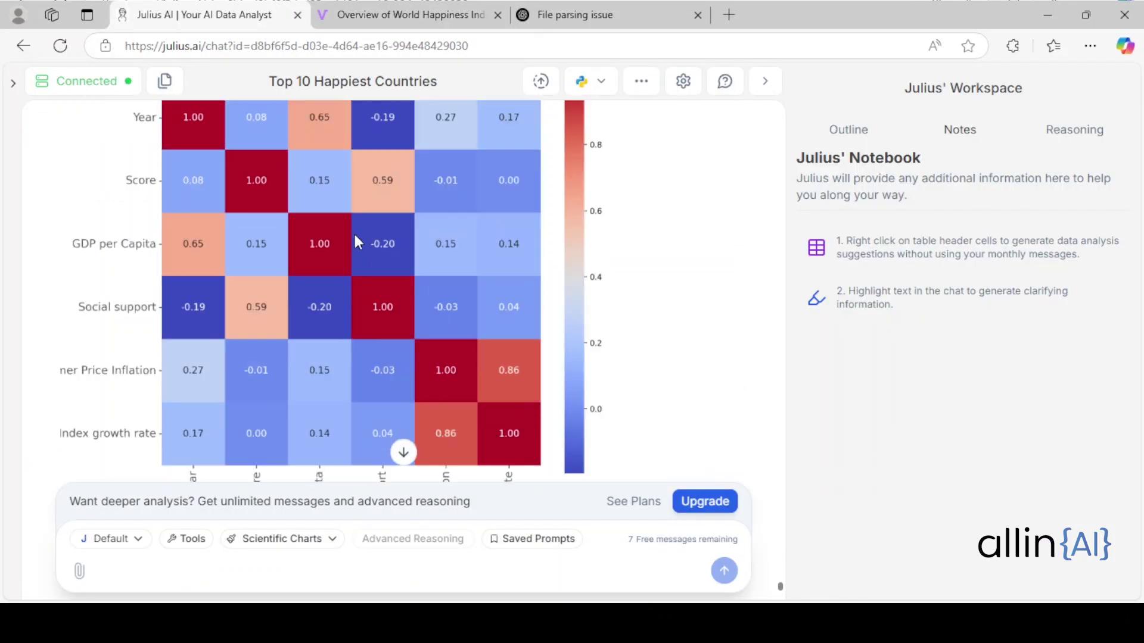
{"action": "scroll", "coordinate": [355, 234], "scroll_direction": "down", "scroll_amount": 3}
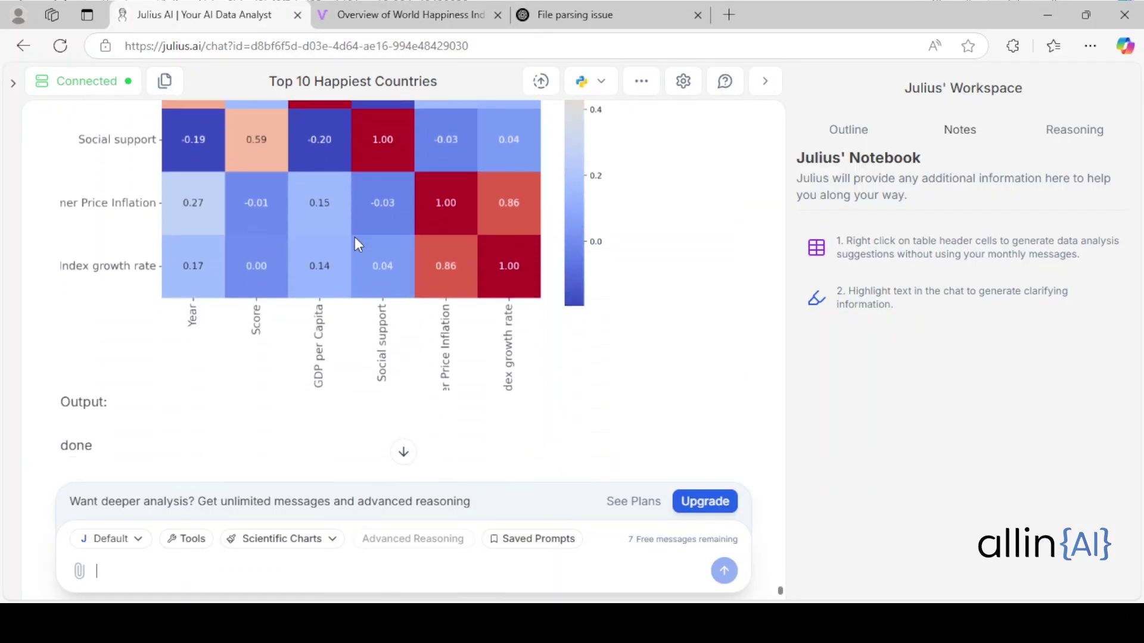
{"action": "scroll", "coordinate": [355, 237], "scroll_direction": "down", "scroll_amount": 2}
{"action": "scroll", "coordinate": [378, 270], "scroll_direction": "up", "scroll_amount": 7}
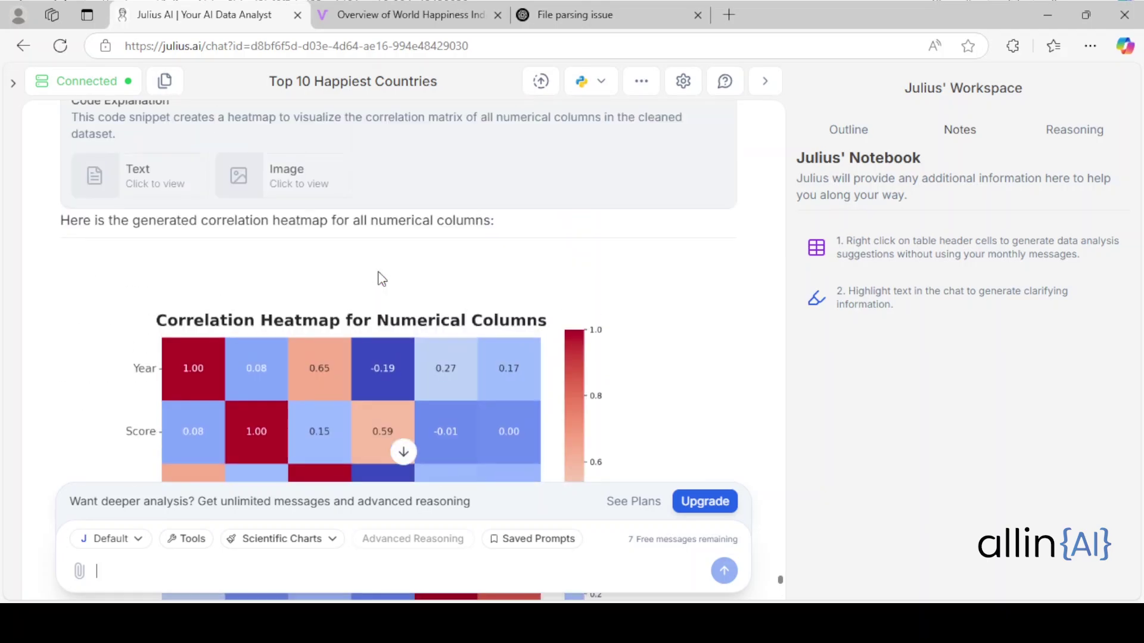
{"action": "scroll", "coordinate": [377, 270], "scroll_direction": "down", "scroll_amount": 7}
{"action": "scroll", "coordinate": [382, 279], "scroll_direction": "up", "scroll_amount": 8}
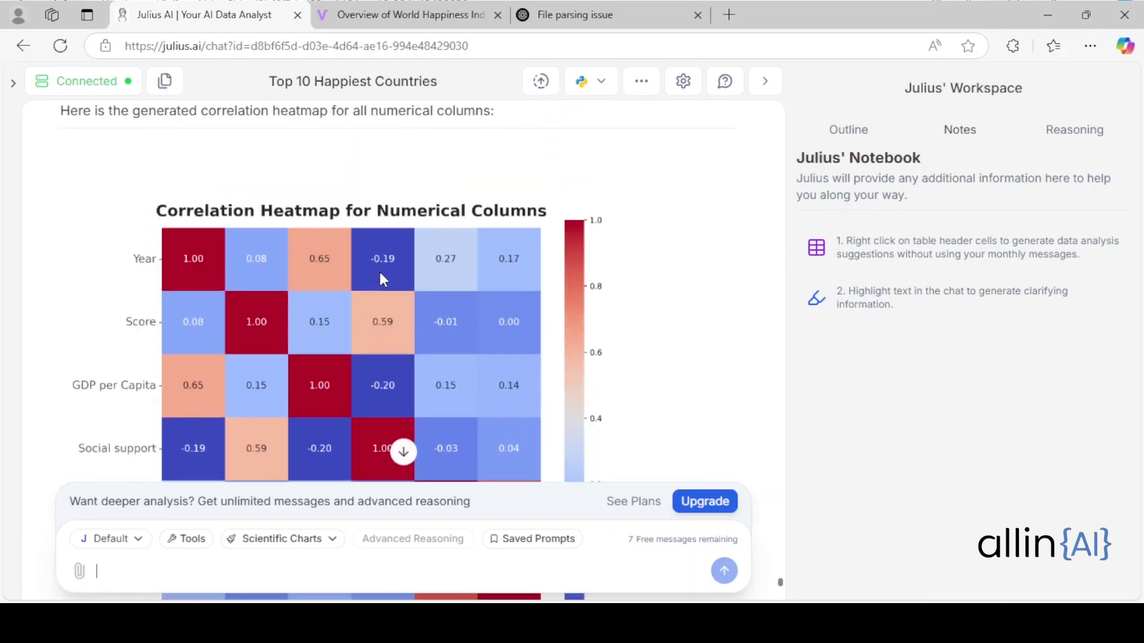
{"action": "scroll", "coordinate": [382, 280], "scroll_direction": "down", "scroll_amount": 8}
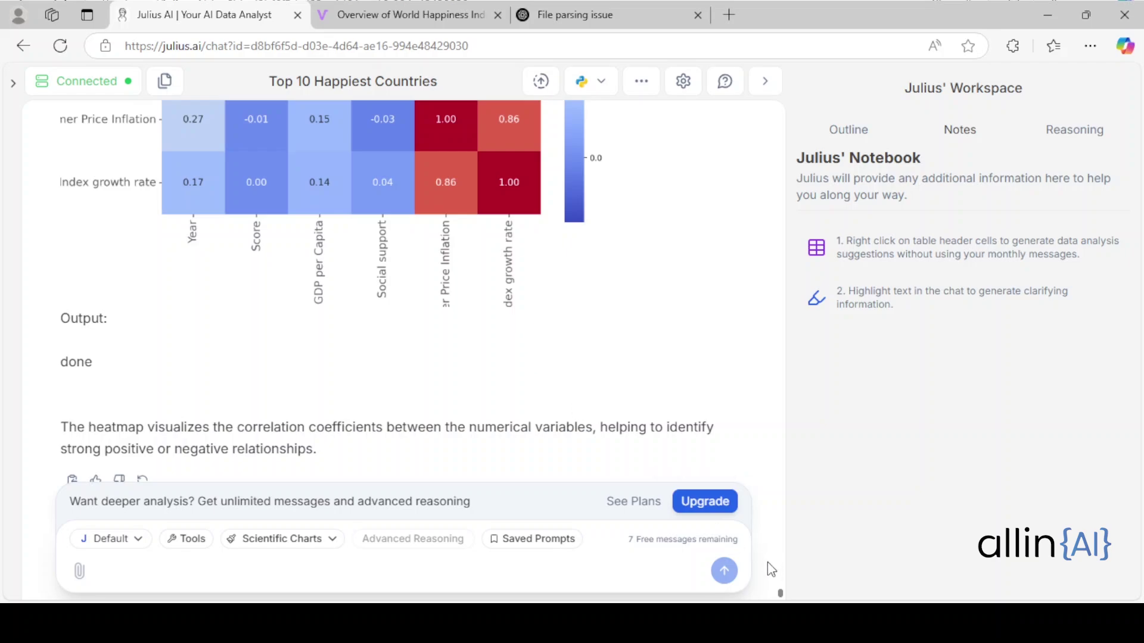
Ask Julius AI to "Create a pairplot for GDP per Capita, Happiness Score, and Social Support."
{"action": "left_click", "coordinate": [845, 622]}
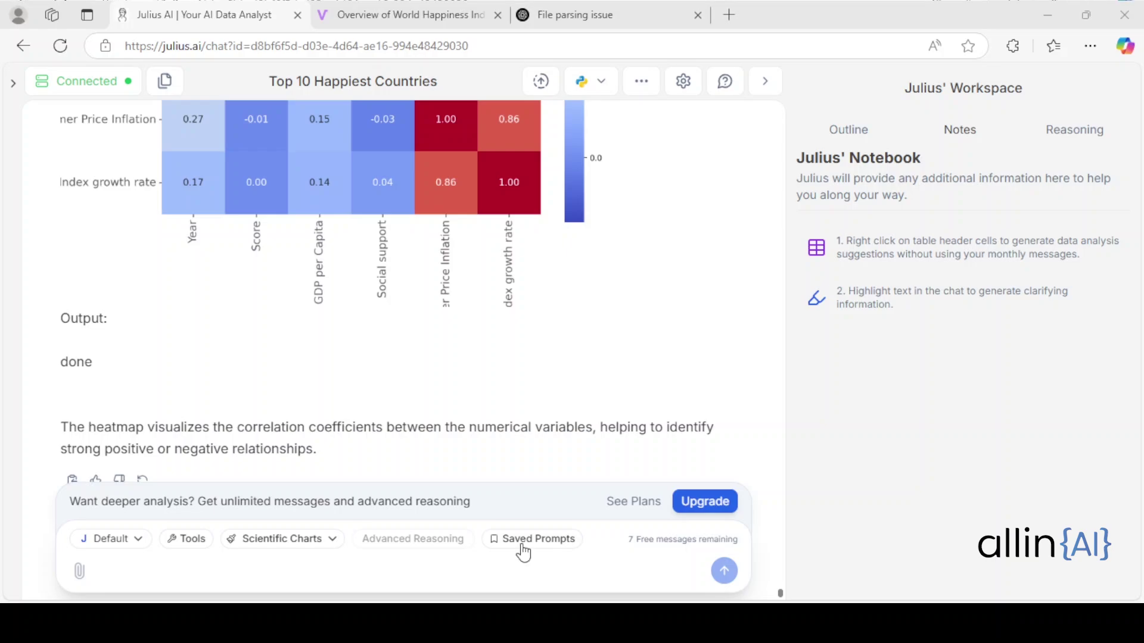
{"action": "left_click", "coordinate": [191, 570]}
{"action": "type", "text": "\"Create a pairplot for GDP per Capita, Happiness Score, and Social Support.\""}
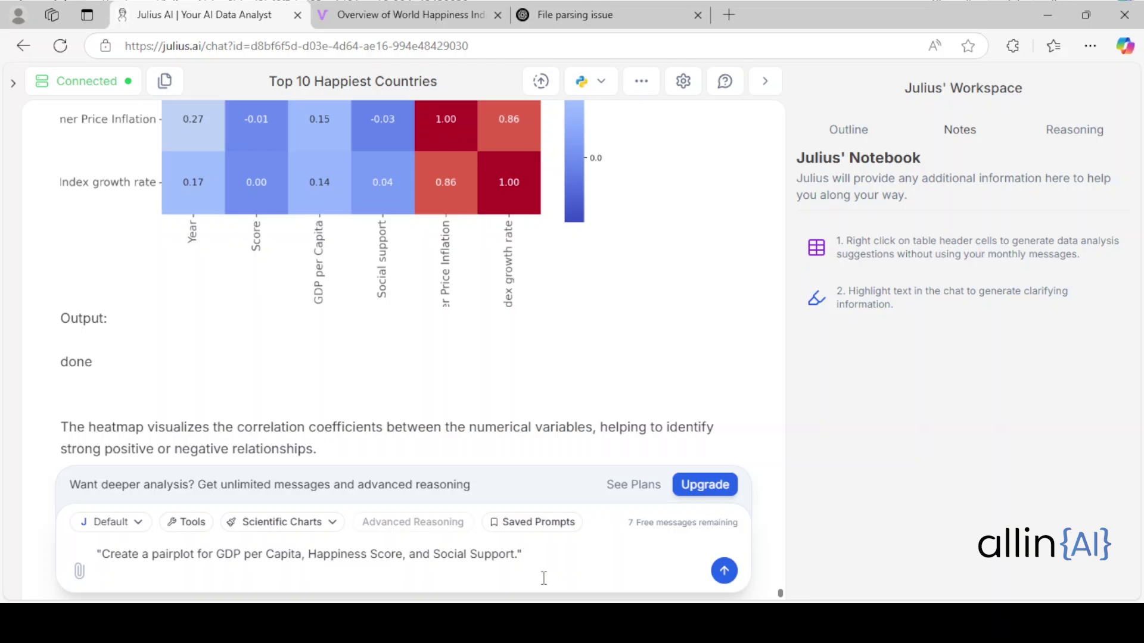
{"action": "left_click", "coordinate": [725, 570]}
Switch to Vizly and submit the prompt "Create a pairplot for GDP per Capita, Happiness Score, and Social Support."
{"action": "left_click", "coordinate": [417, 14]}
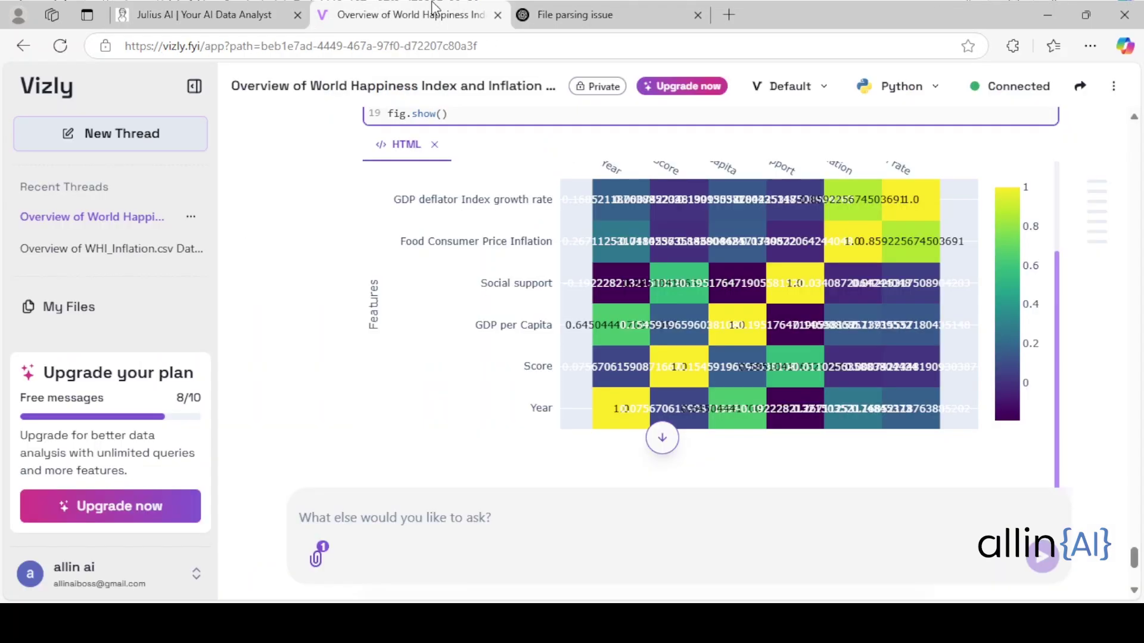
{"action": "left_click", "coordinate": [334, 520]}
{"action": "type", "text": "\"Create a pairplot for GDP per Capita, Happiness Score, and Social Support.\""}
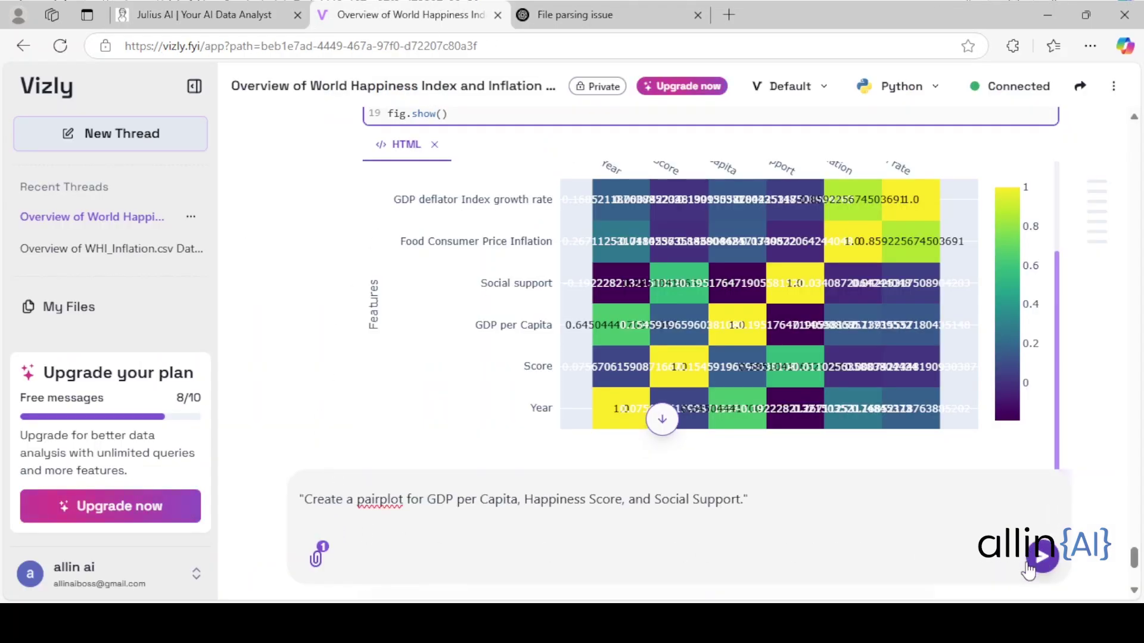
{"action": "key", "text": "Return"}
Switch to ChatGPT, submit "Create a pairplot for GDP per Capita, Happiness Score, and Social Support.", and dismiss the data analysis limit notice
{"action": "left_click", "coordinate": [598, 12]}
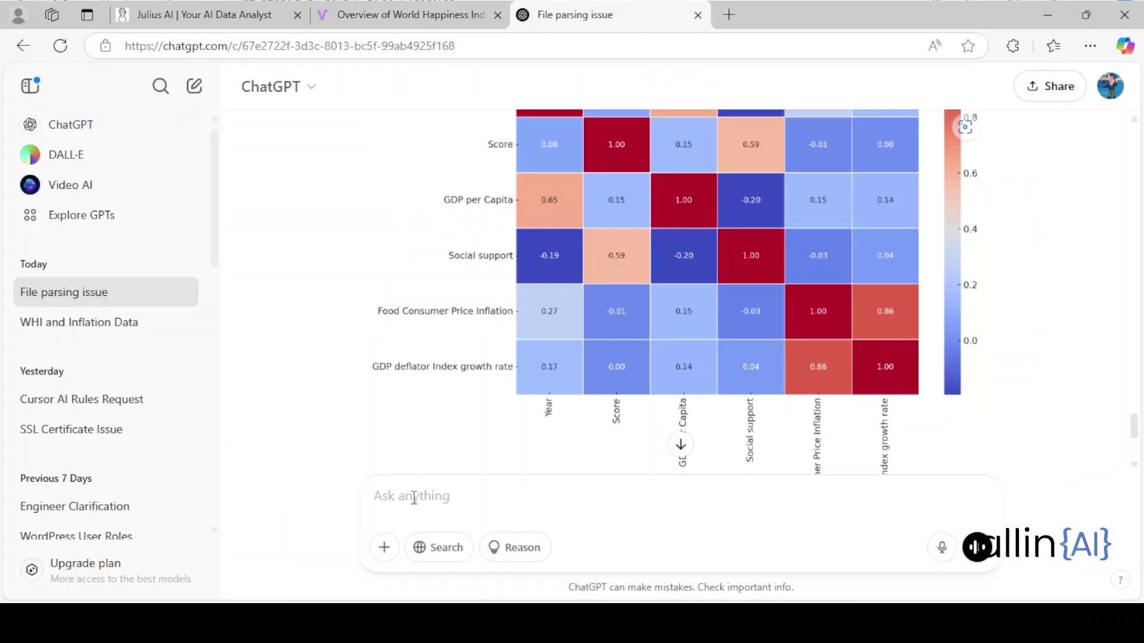
{"action": "type", "text": "\"Create a pairplot for GDP per Capita, Happiness Score, and Social Support.\""}
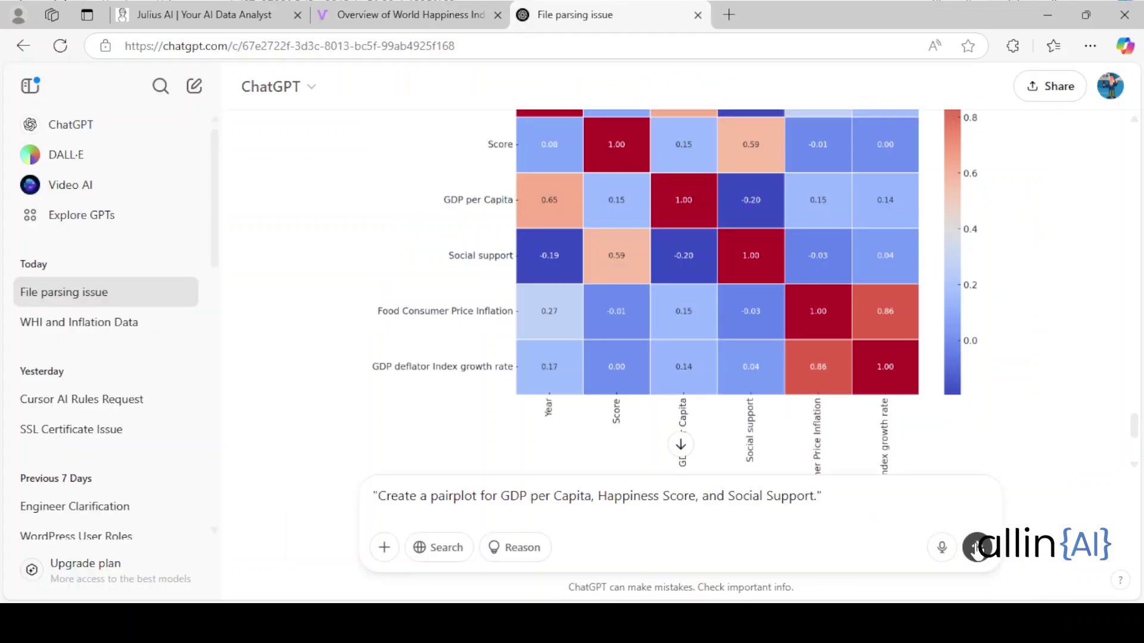
{"action": "left_click", "coordinate": [975, 547]}
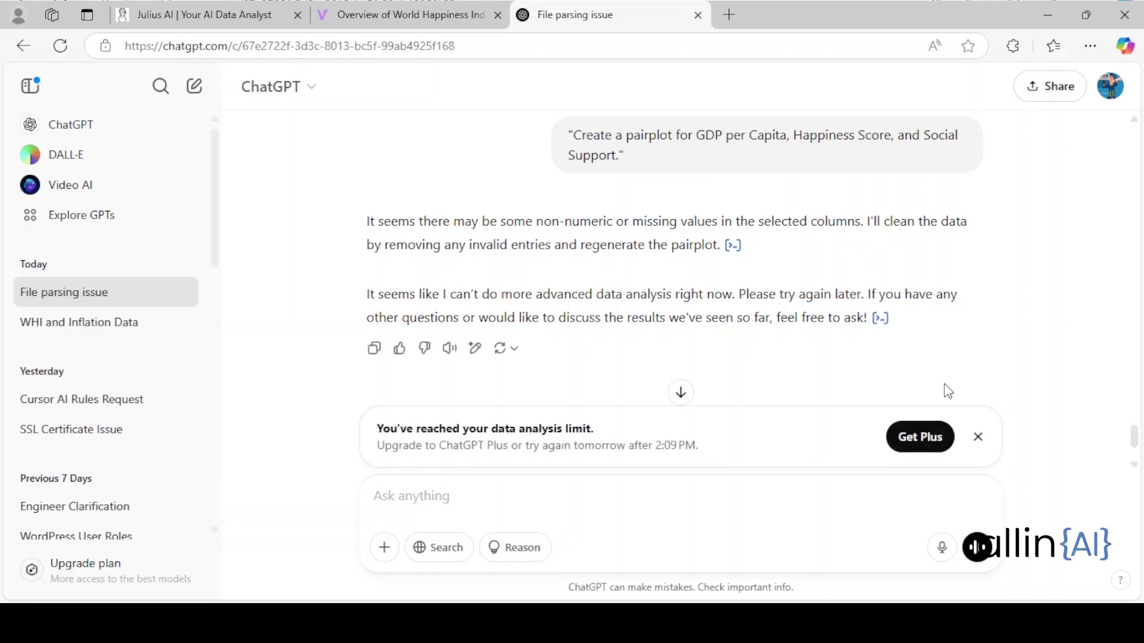
{"action": "left_click", "coordinate": [978, 438]}
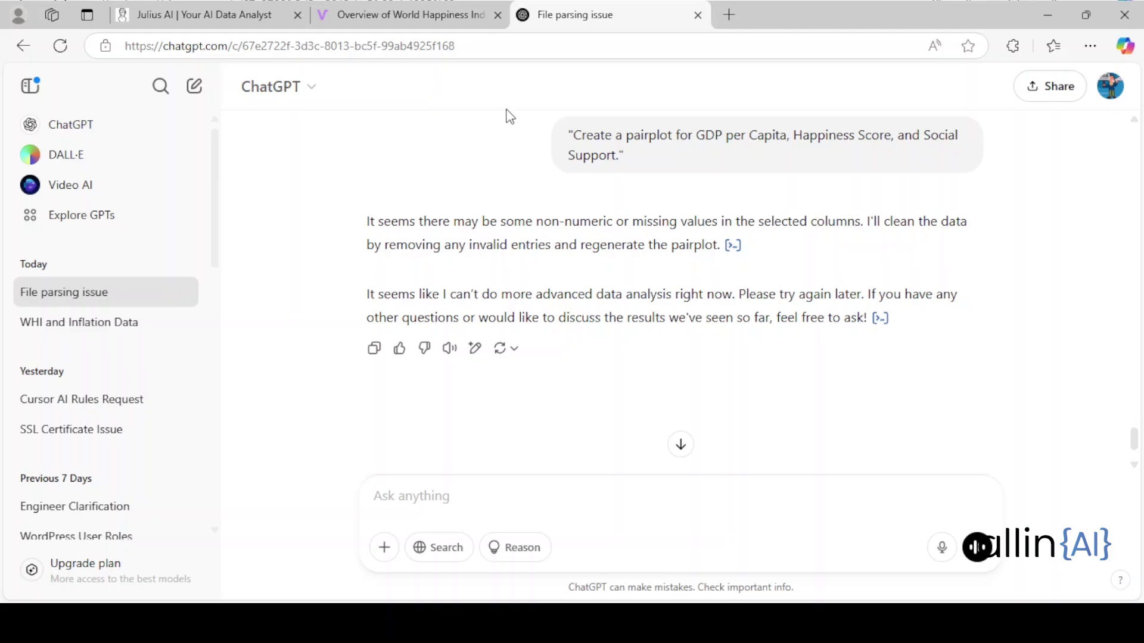
Switch to Vizly, expand its pairplot image, and examine the plots of GDP per Capita, Score and Social support plus the suggested follow-up questions
{"action": "left_click", "coordinate": [434, 19]}
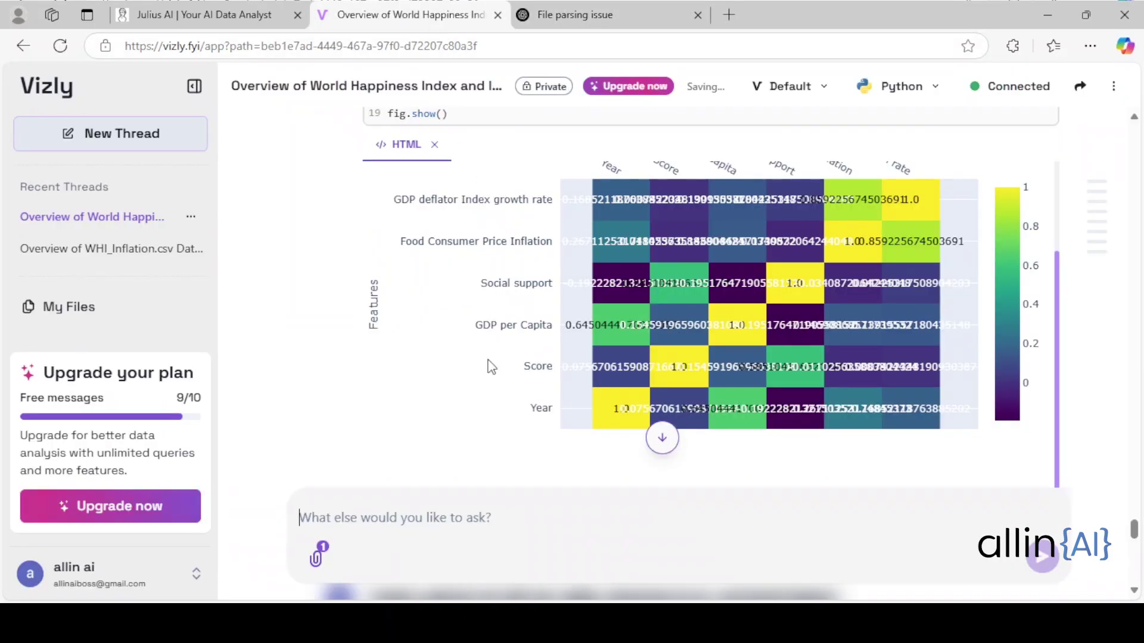
{"action": "scroll", "coordinate": [488, 365], "scroll_direction": "down", "scroll_amount": 15}
{"action": "scroll", "coordinate": [489, 365], "scroll_direction": "up", "scroll_amount": 4}
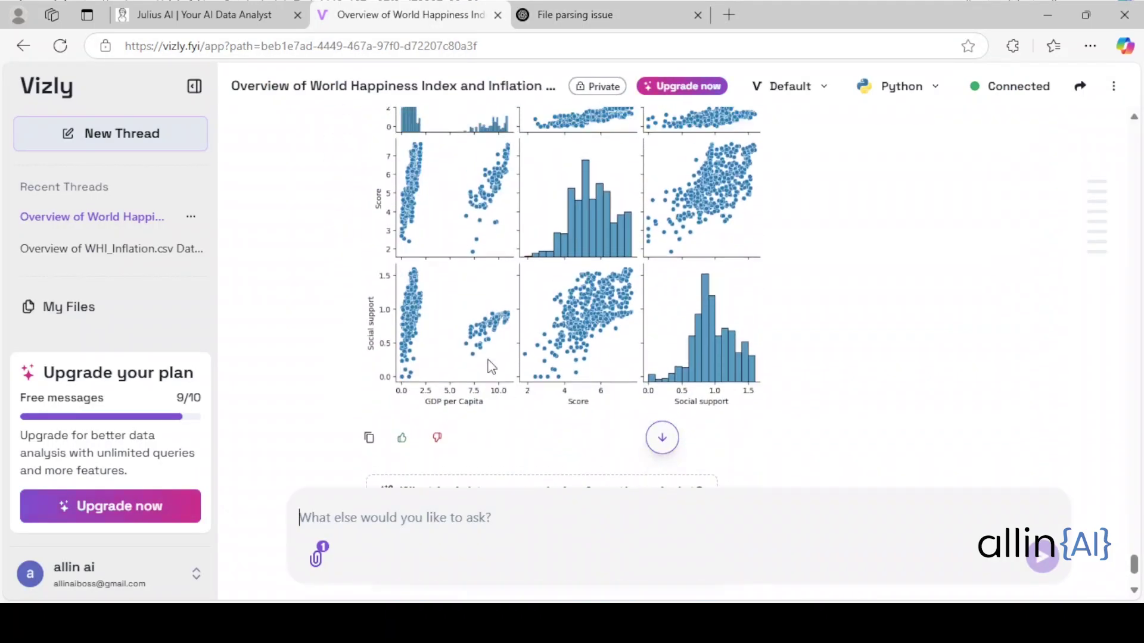
{"action": "scroll", "coordinate": [490, 364], "scroll_direction": "down", "scroll_amount": 2}
{"action": "scroll", "coordinate": [489, 364], "scroll_direction": "up", "scroll_amount": 2}
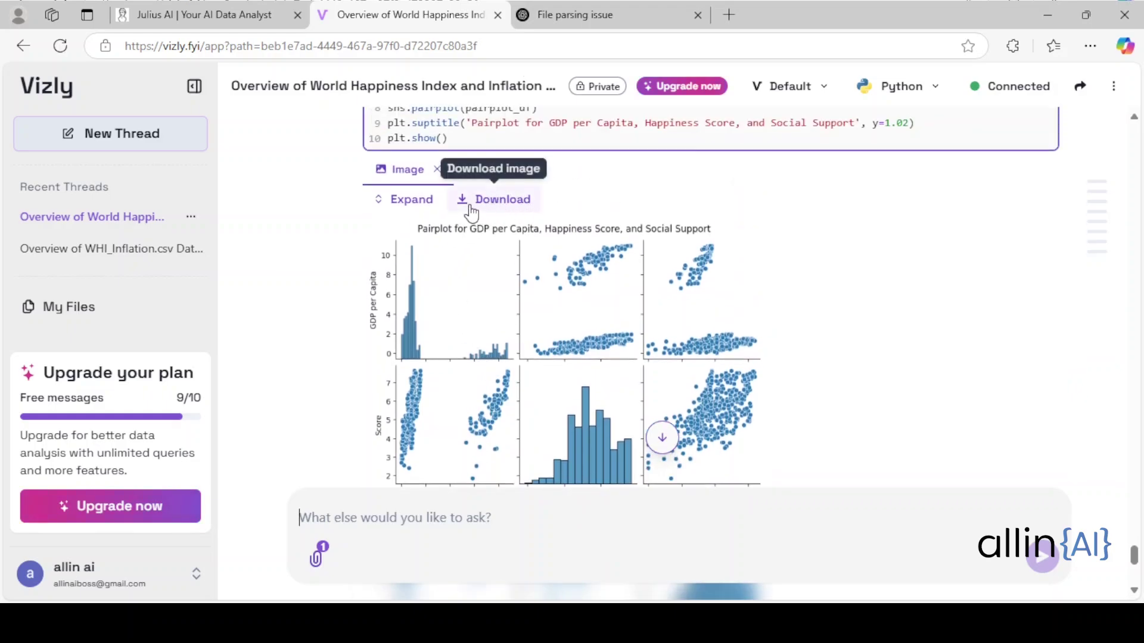
{"action": "left_click", "coordinate": [395, 201]}
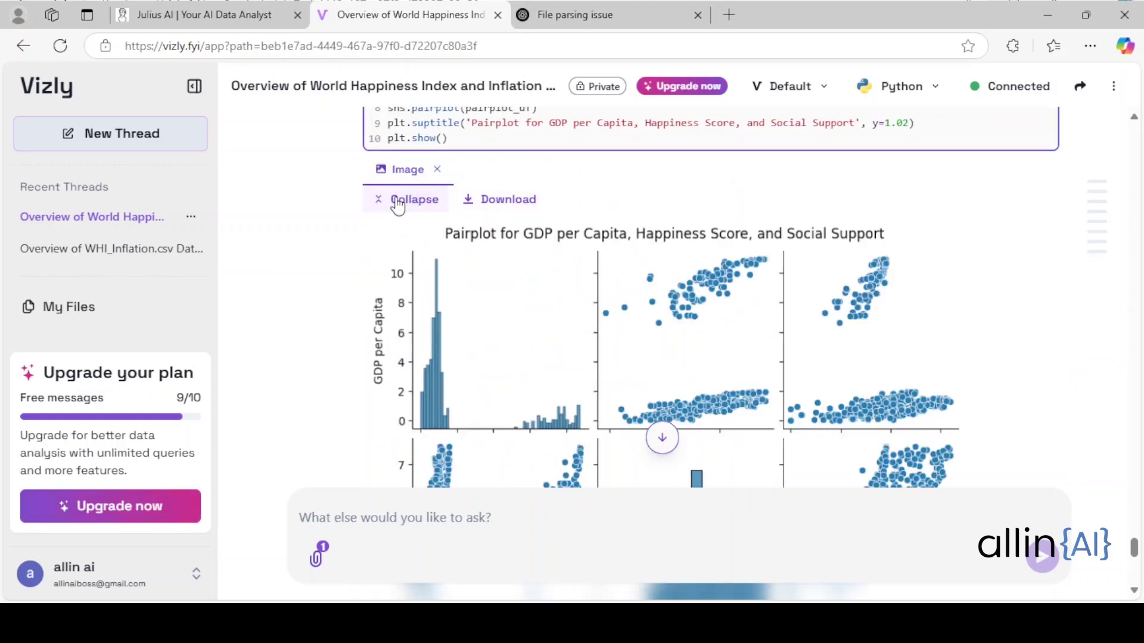
{"action": "scroll", "coordinate": [635, 293], "scroll_direction": "down", "scroll_amount": 3}
{"action": "scroll", "coordinate": [634, 288], "scroll_direction": "down", "scroll_amount": 5}
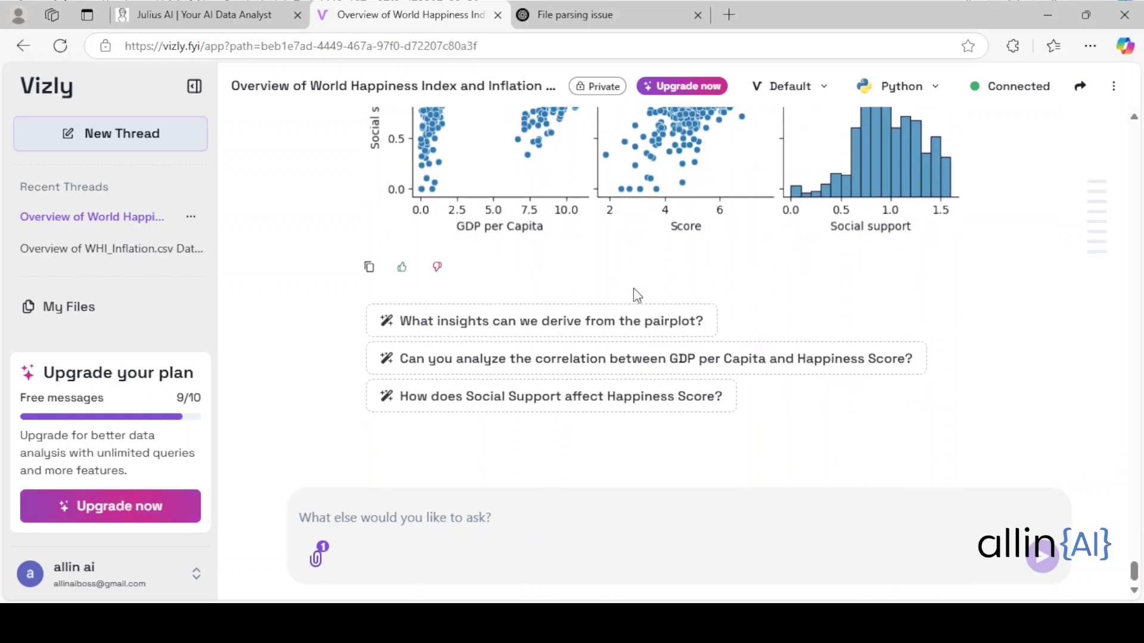
{"action": "scroll", "coordinate": [615, 288], "scroll_direction": "up", "scroll_amount": 3}
{"action": "scroll", "coordinate": [547, 278], "scroll_direction": "up", "scroll_amount": 5}
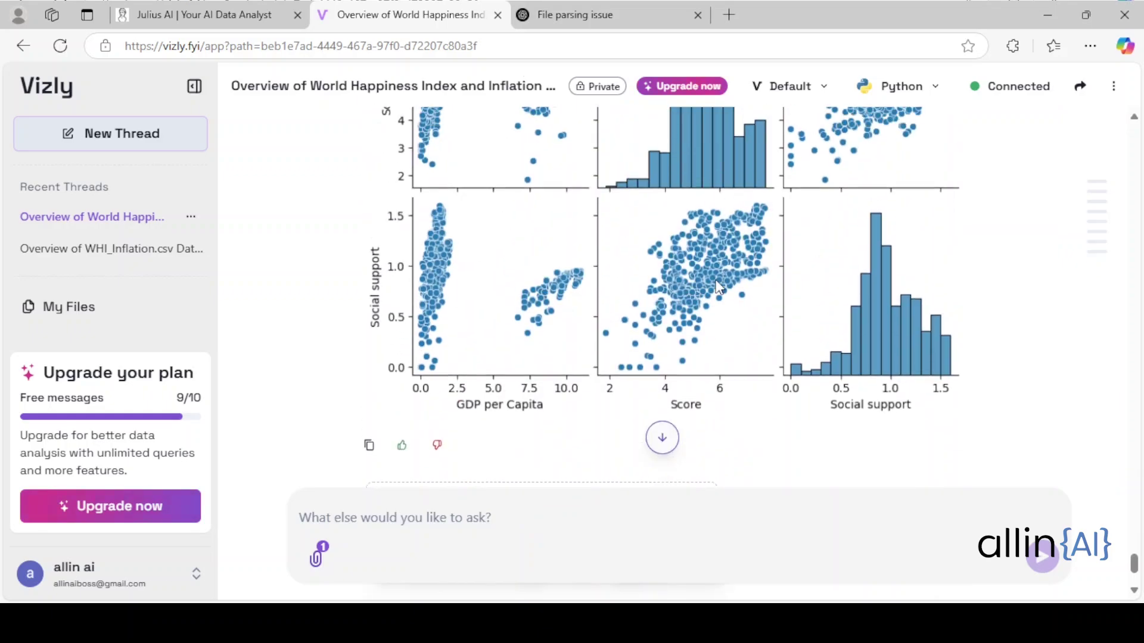
{"action": "scroll", "coordinate": [592, 289], "scroll_direction": "up", "scroll_amount": 2}
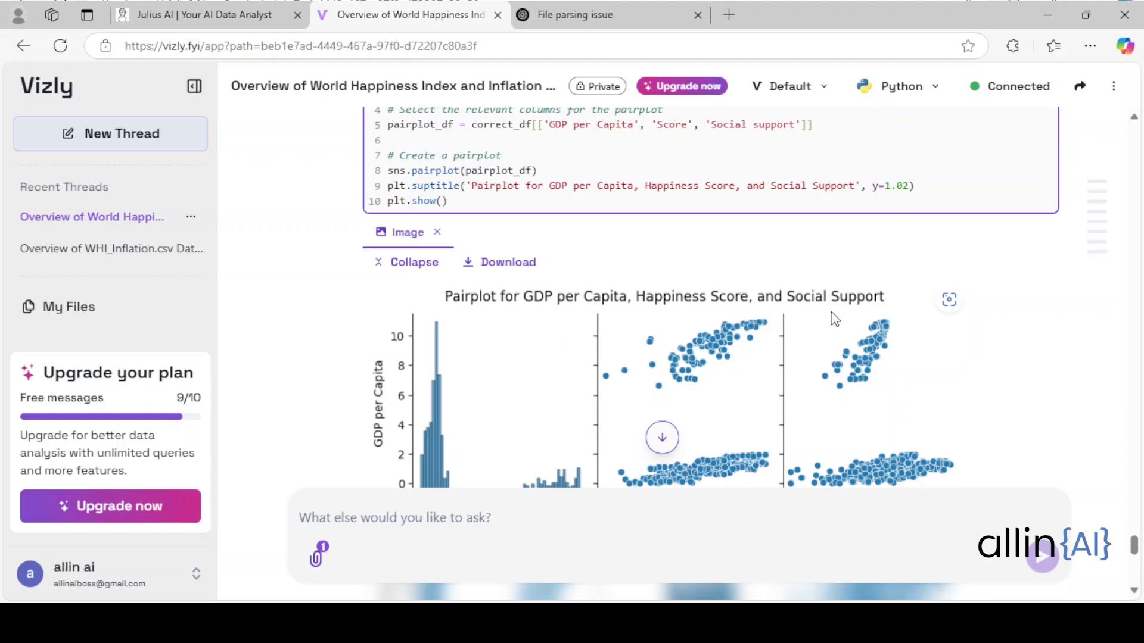
{"action": "scroll", "coordinate": [831, 312], "scroll_direction": "down", "scroll_amount": 4}
Switch to Julius AI and examine its pairplot of GDP per Capita, Score and Social support with the generated Python code and explanation
{"action": "left_click", "coordinate": [203, 14]}
{"action": "scroll", "coordinate": [378, 225], "scroll_direction": "down", "scroll_amount": 10}
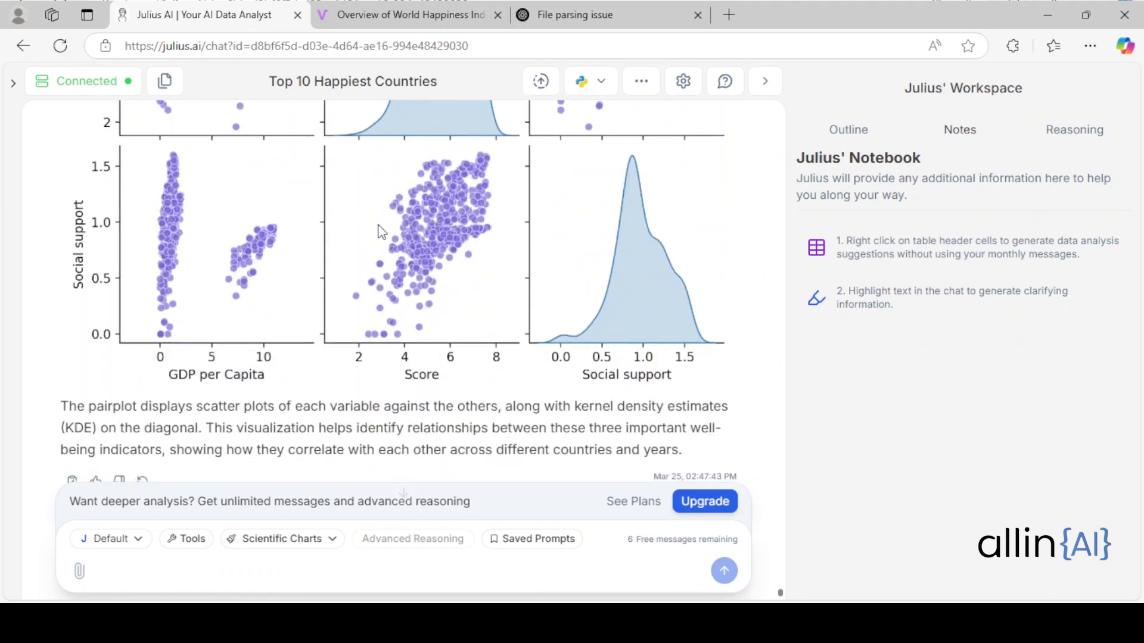
{"action": "scroll", "coordinate": [429, 238], "scroll_direction": "up", "scroll_amount": 5}
{"action": "scroll", "coordinate": [472, 255], "scroll_direction": "up", "scroll_amount": 6}
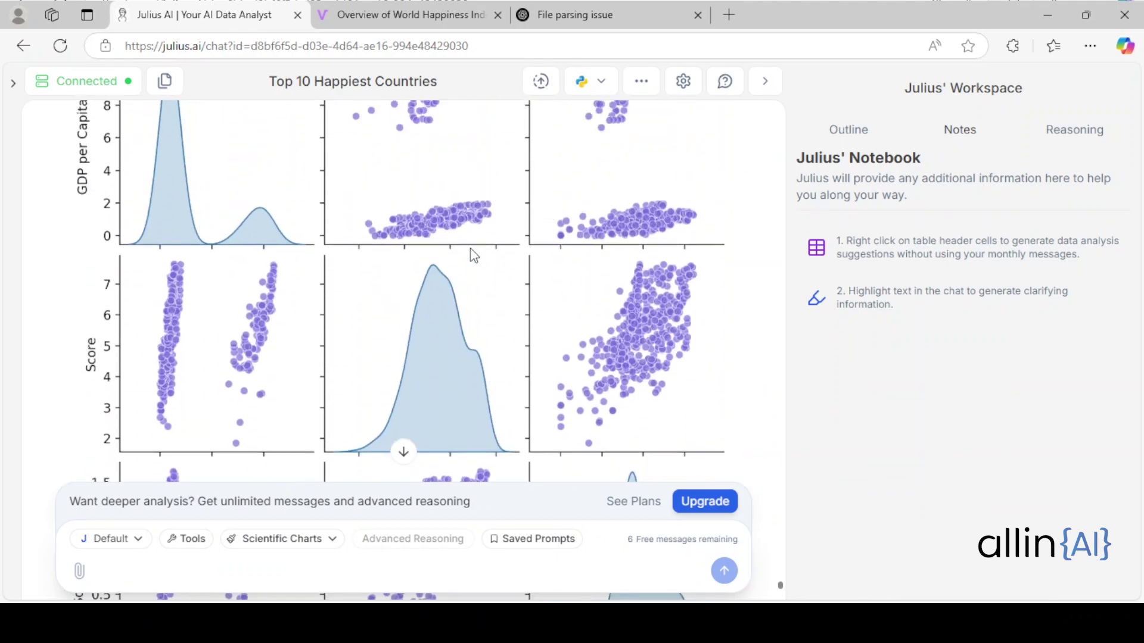
{"action": "scroll", "coordinate": [419, 350], "scroll_direction": "up", "scroll_amount": 3}
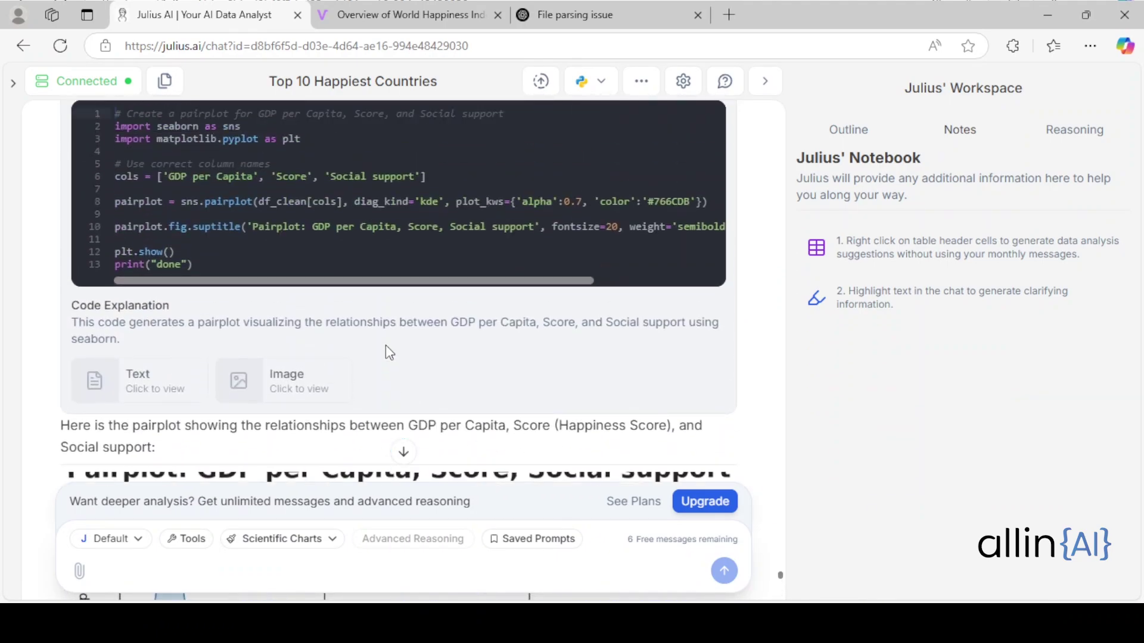
{"action": "scroll", "coordinate": [385, 344], "scroll_direction": "down", "scroll_amount": 10}
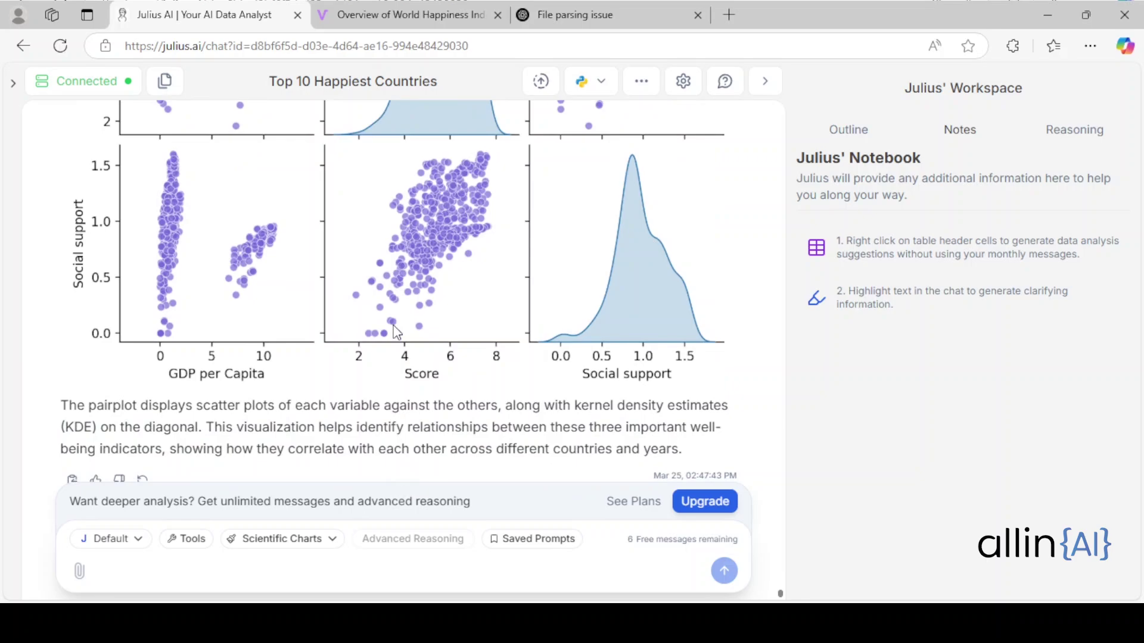
{"action": "scroll", "coordinate": [394, 327], "scroll_direction": "up", "scroll_amount": 10}
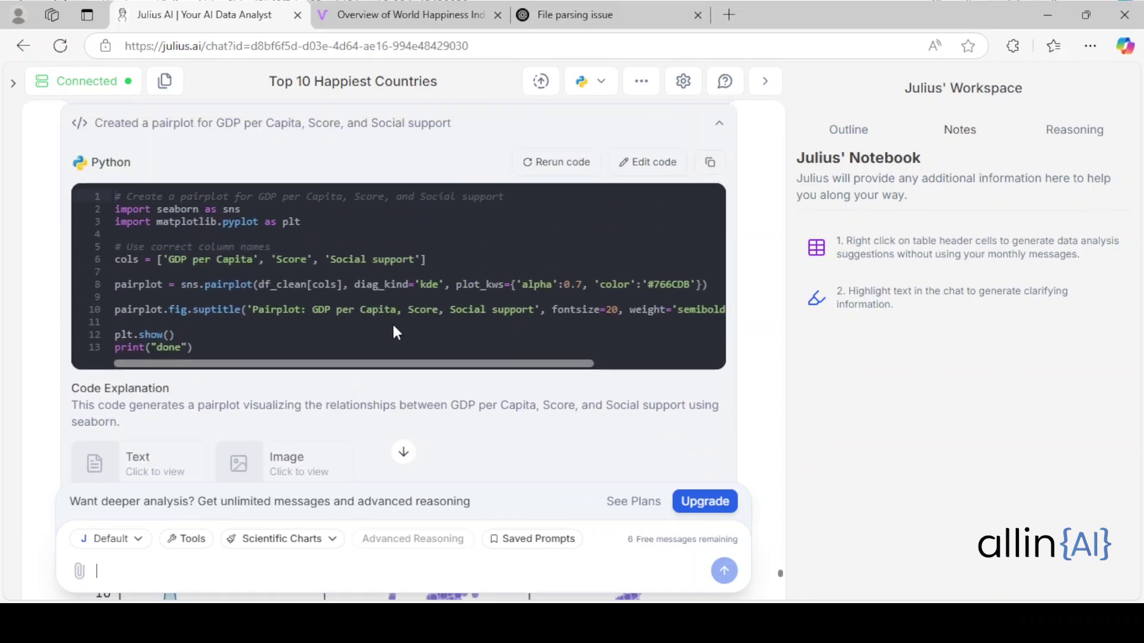
{"action": "scroll", "coordinate": [394, 328], "scroll_direction": "up", "scroll_amount": 2}
{"action": "scroll", "coordinate": [358, 339], "scroll_direction": "down", "scroll_amount": 6}
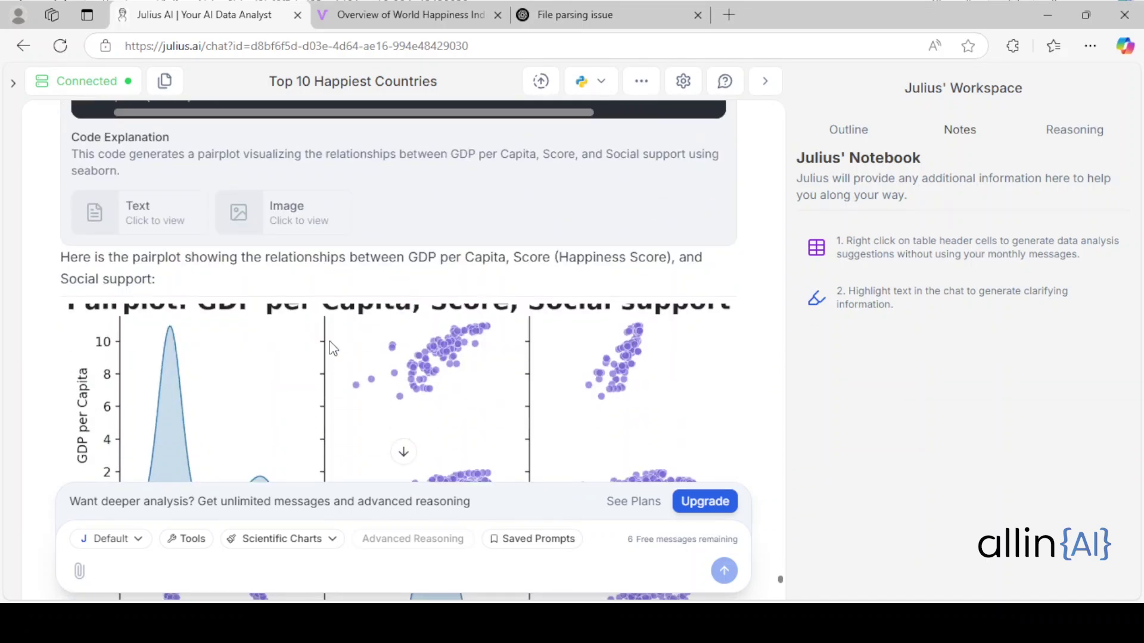